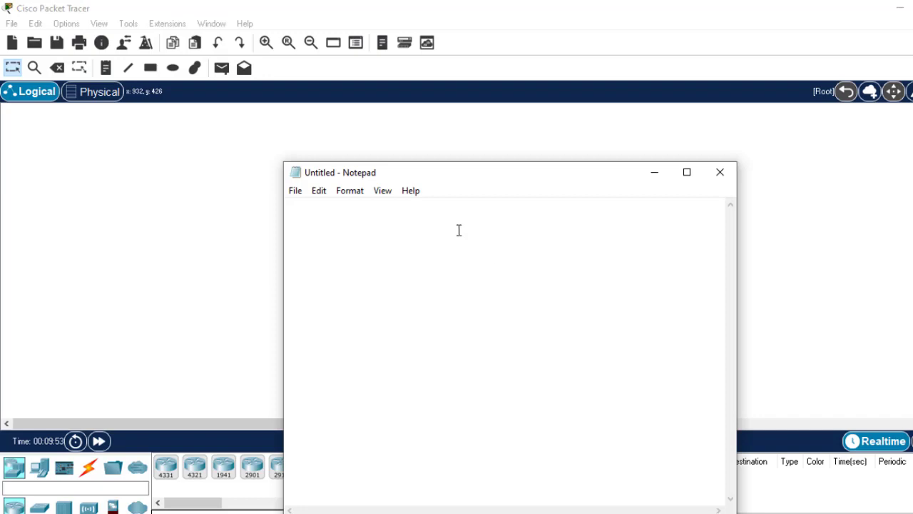
Write the heading "INTERVLAN ROUTING" on the first line of the blank note
text(In)
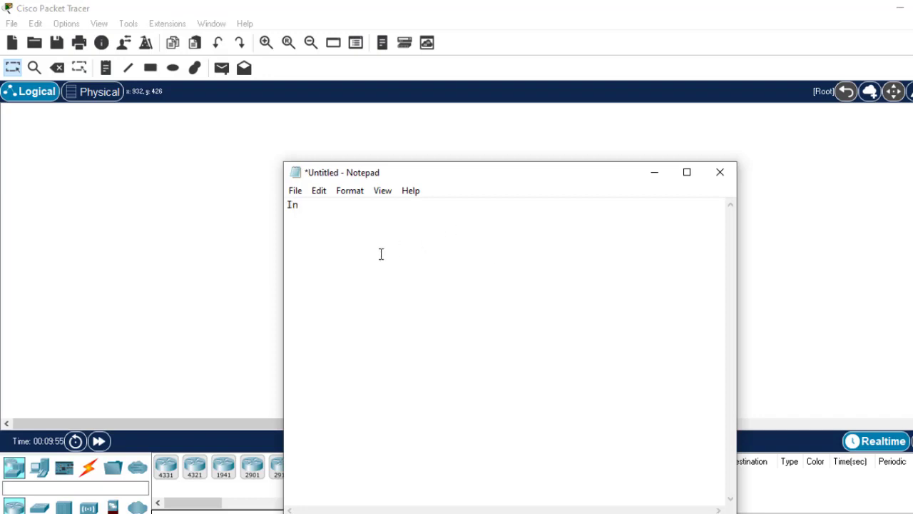
key(BackSpace)
text(NTER)
text(VLAN)
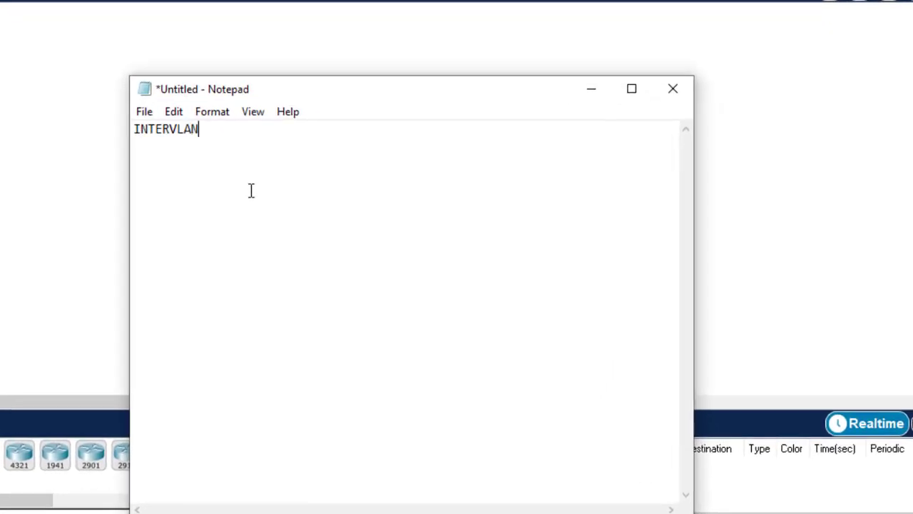
text( ROUTING)
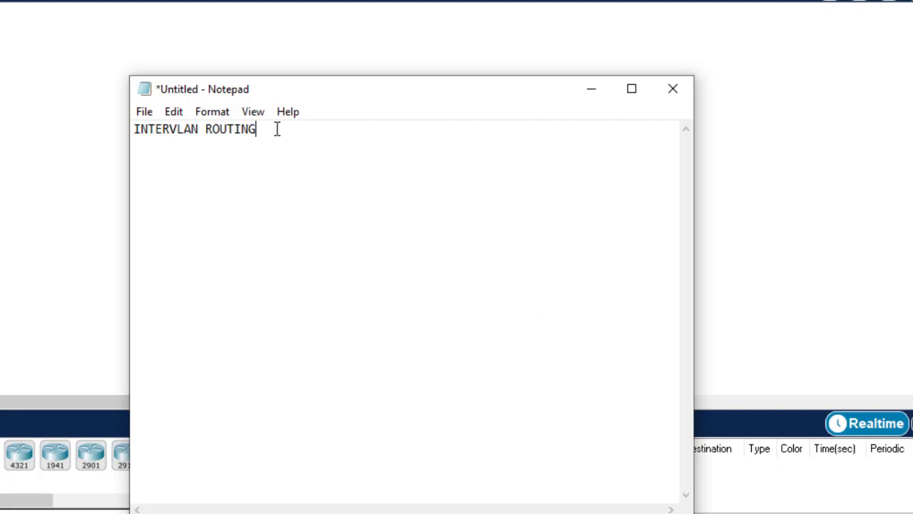
drag(276, 129, 119, 128)
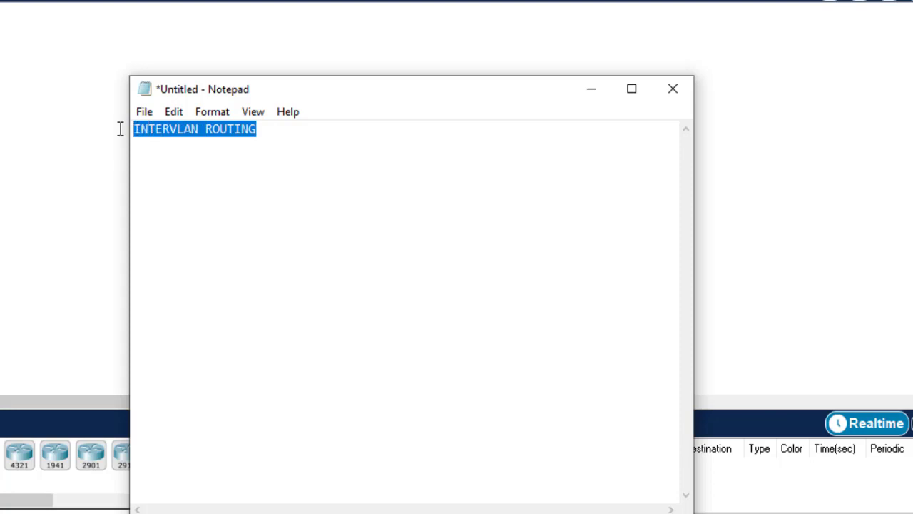
click(270, 139)
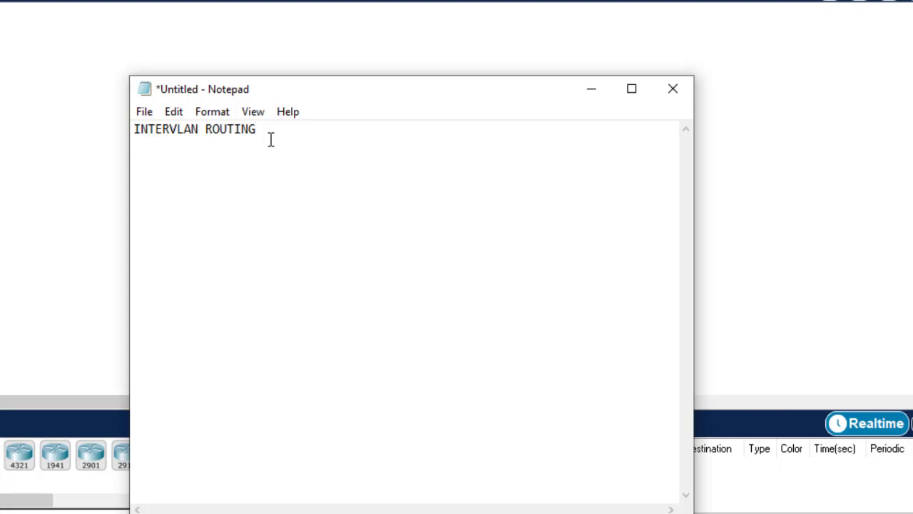
Leave a blank line, then add the subheading "VLANS" and the line "same vlan=communicate" beneath it
key(Return)
key(Return)
text(VLANS)
key(Return)
text(di)
key(BackSpace)
key(BackSpace)
key(BackSpace)
key(Return)
text(sam)
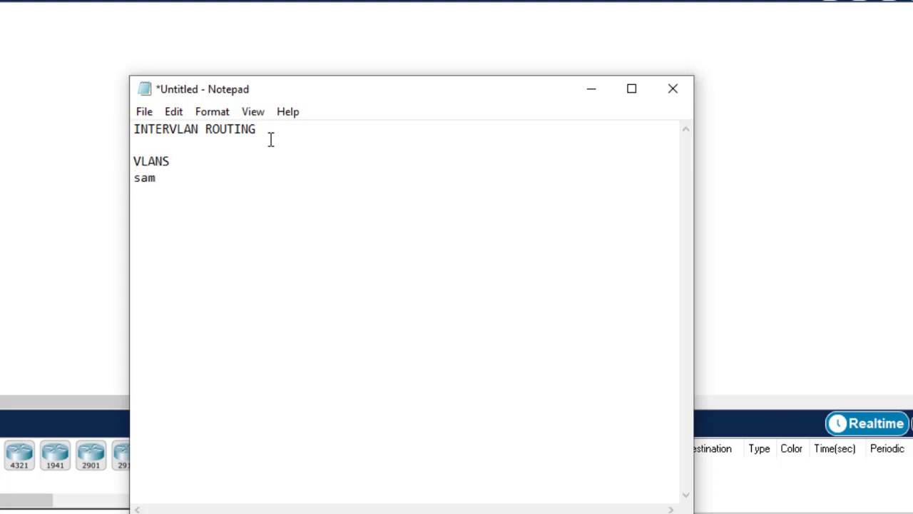
text(e vlan=communicate)
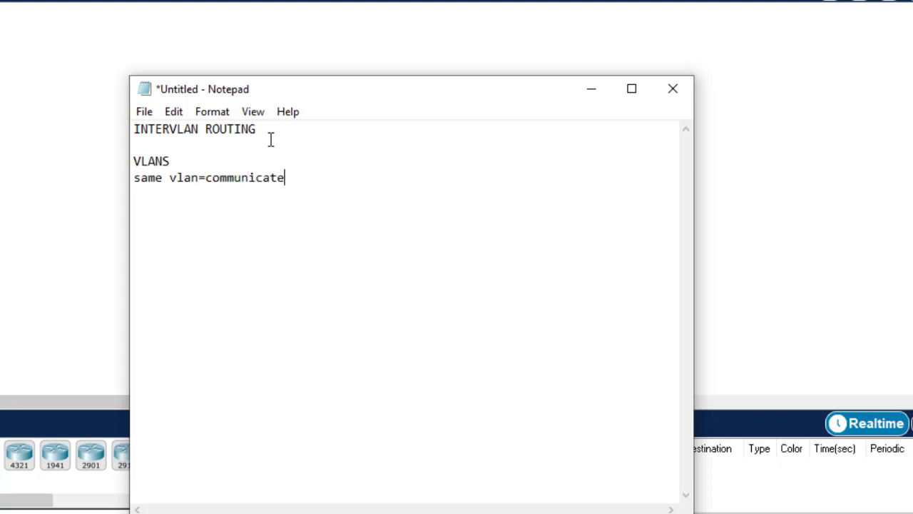
Add the line "diff vlans= no communication" under the same-VLAN line
key(Return)
text(diff vlan)
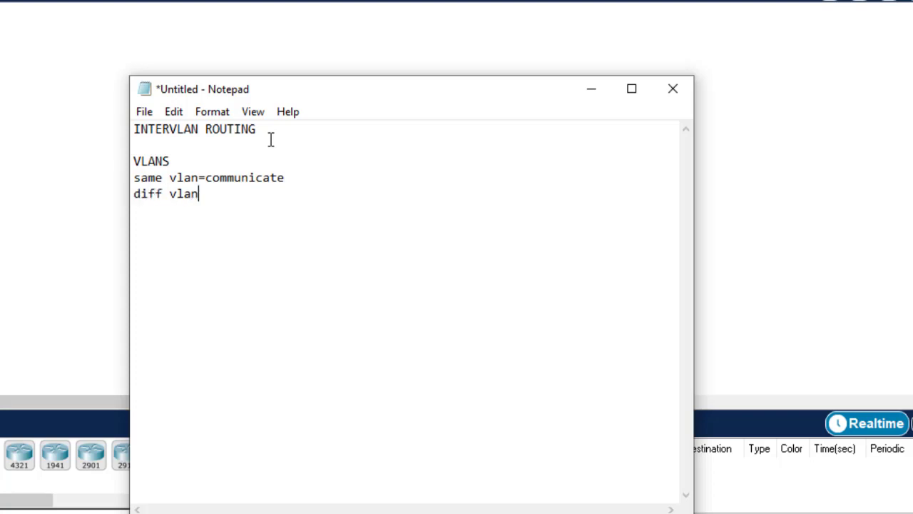
text(s= no communi)
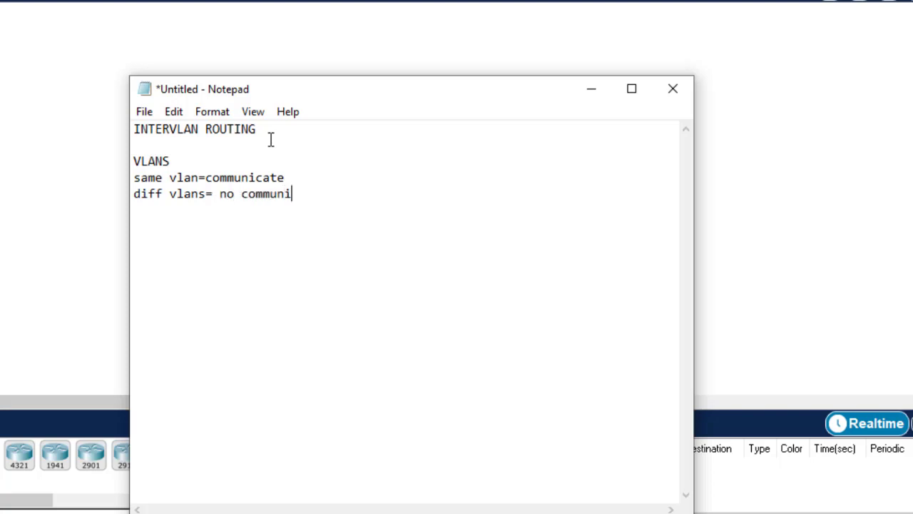
text(cation)
drag(341, 194, 134, 196)
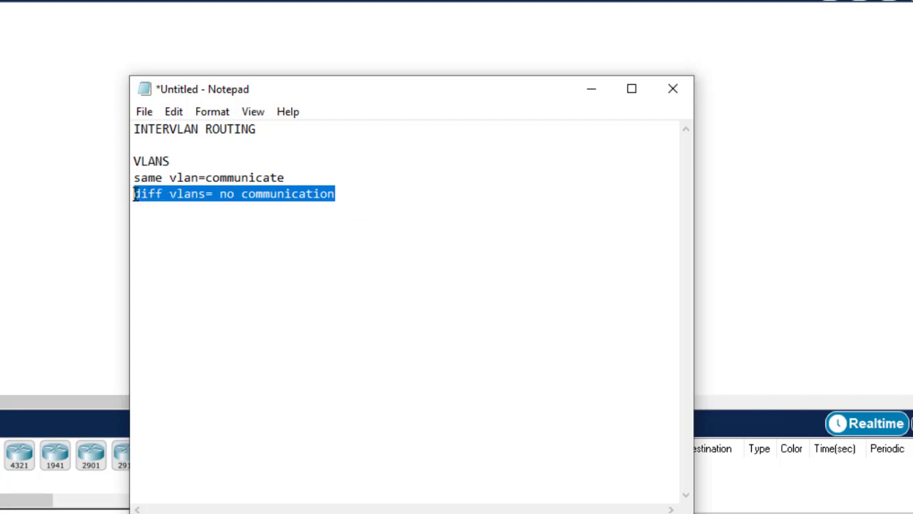
click(350, 194)
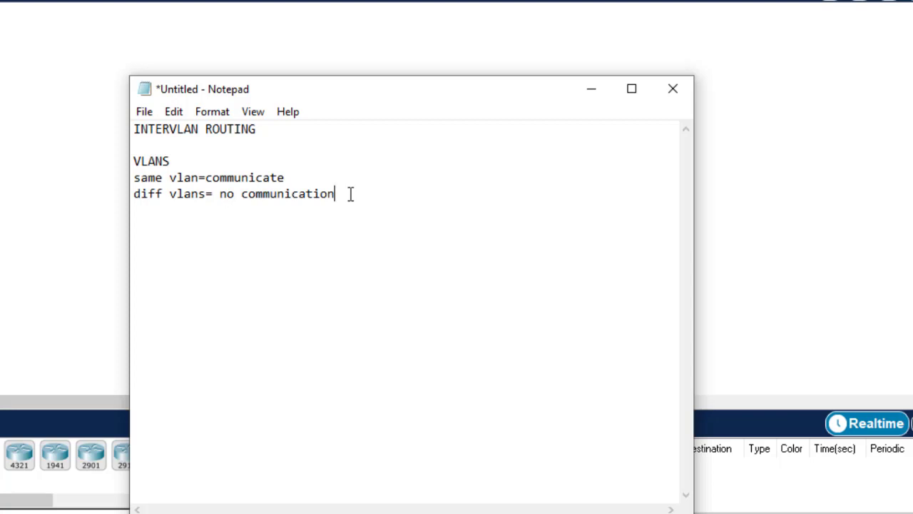
Leave a blank line and write "intervlan routing enables devices in diff vlans to communicate"
key(Return)
key(Return)
text(intervlan routing)
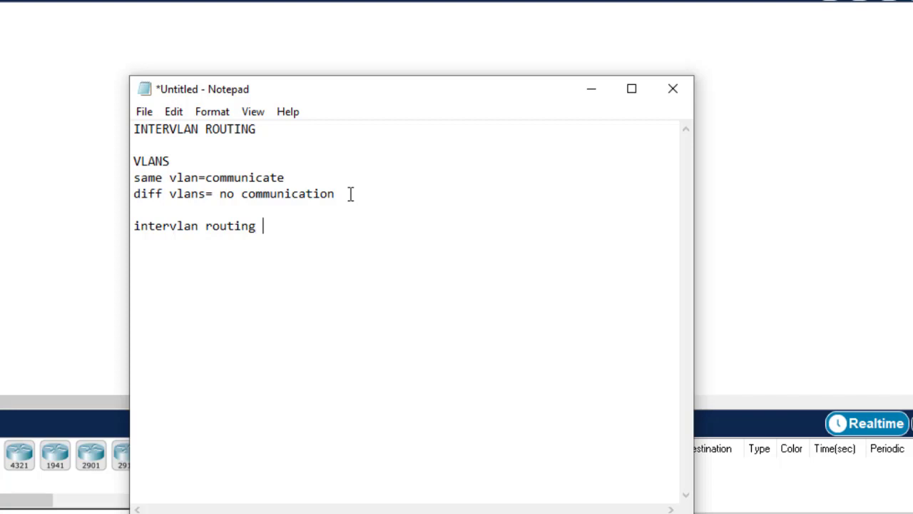
text(enables d)
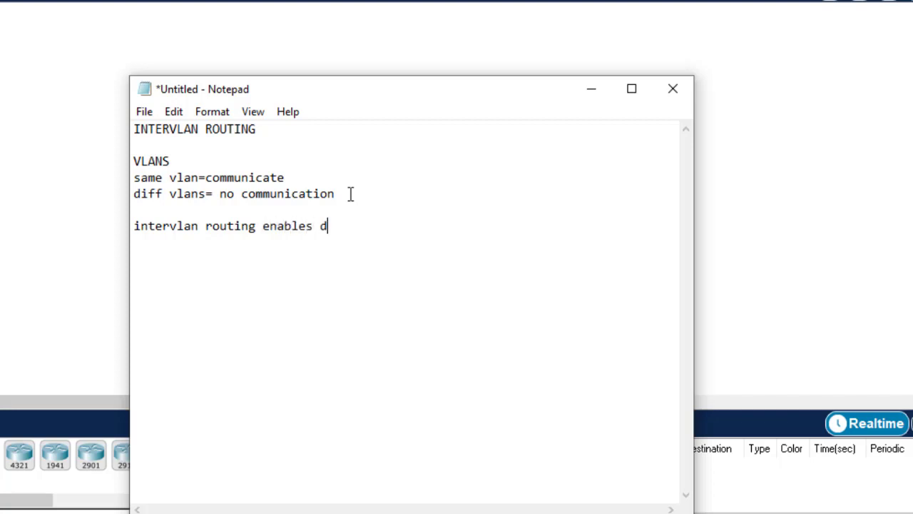
text(evices in diff v)
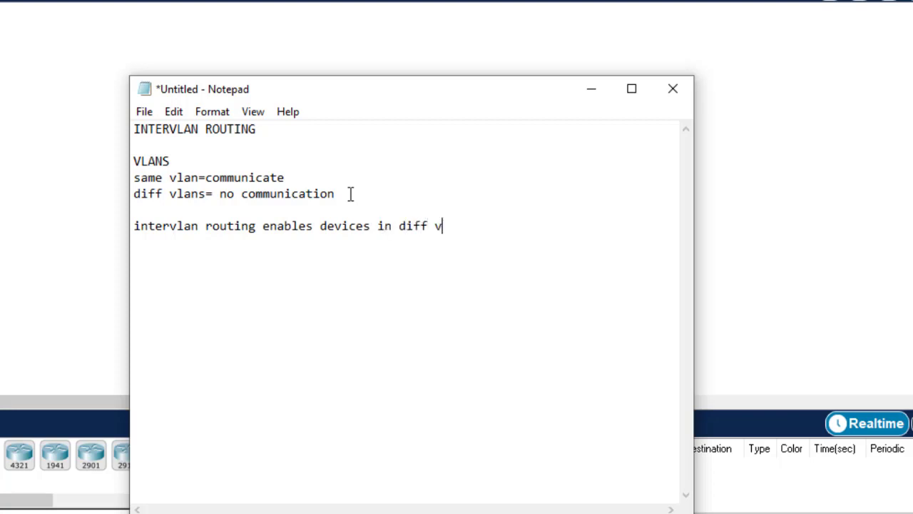
text(lans to communicate)
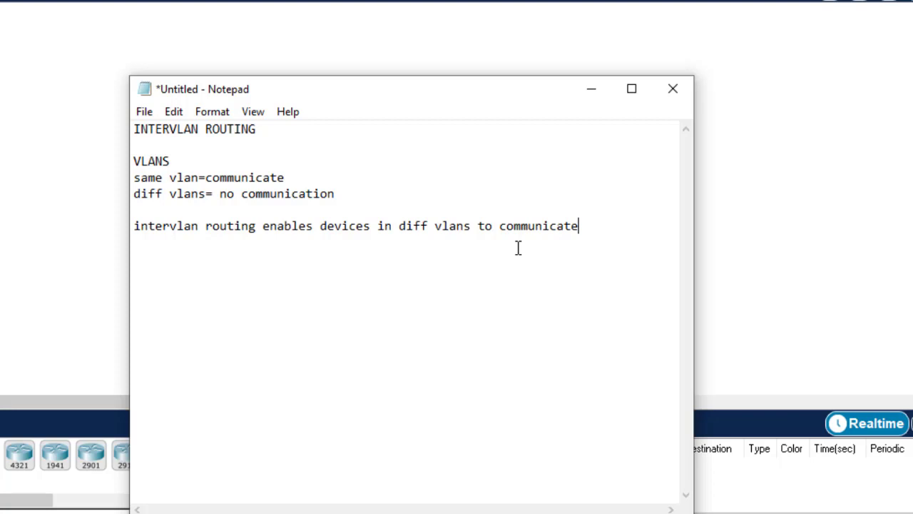
Add a line on the devices used, reading "intervlan routinhg; routers or layer3 switches"
key(Return)
text(intervlan )
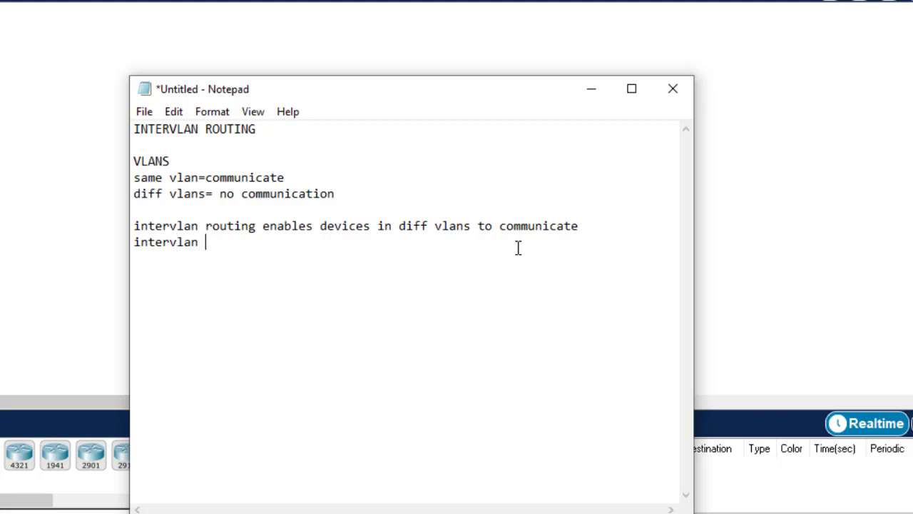
text(routinhg)
key(BackSpace)
text(;)
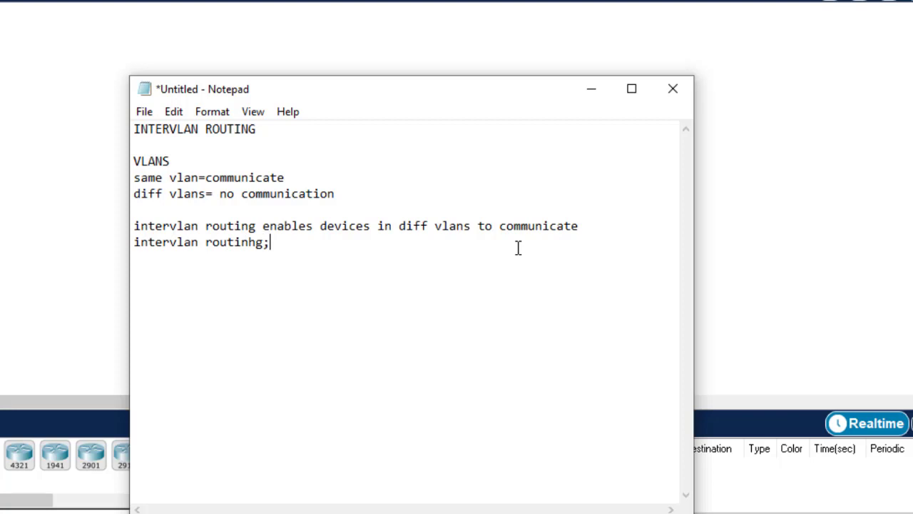
text( routers)
text(or)
key(BackSpace)
key(BackSpace)
key(BackSpace)
text(or lay)
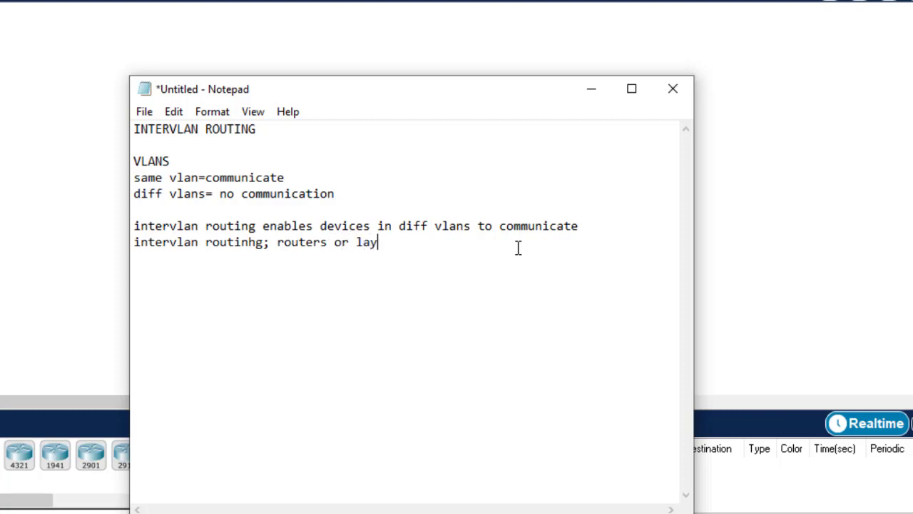
text(er3 switches)
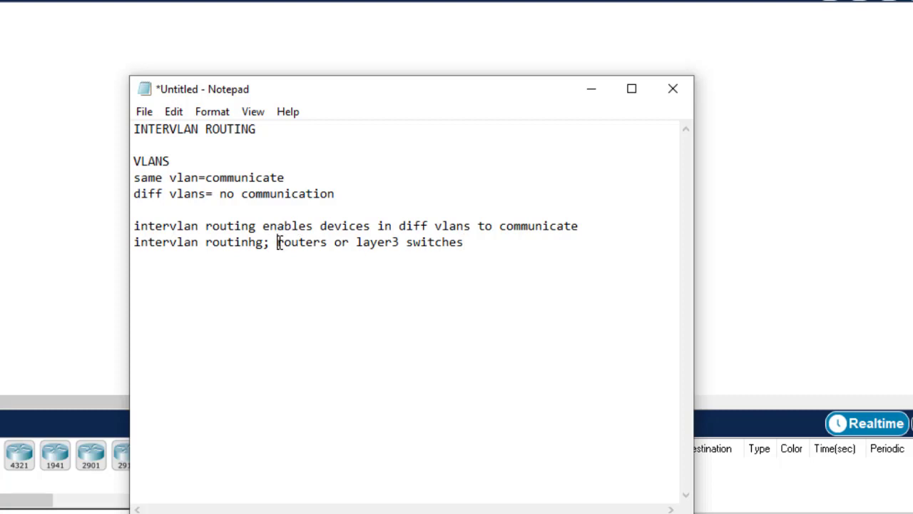
drag(276, 243, 401, 244)
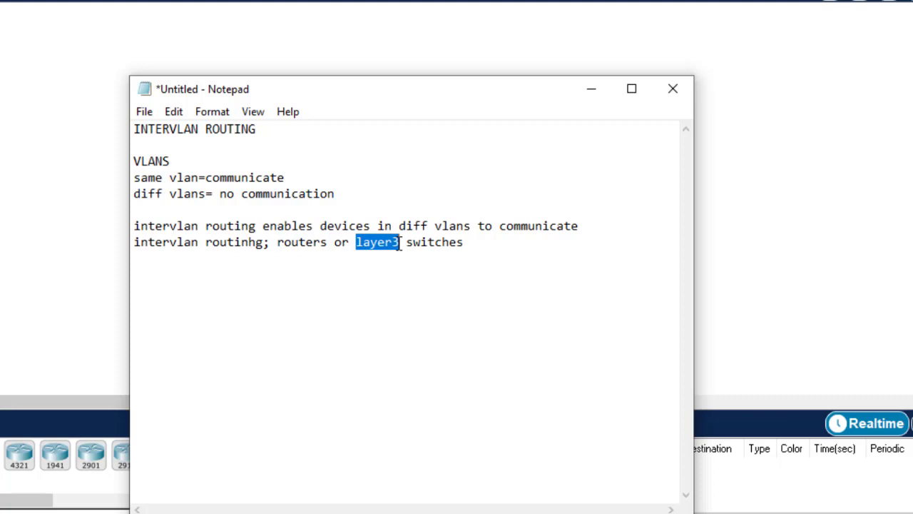
After a blank line, add the subheading "method" with the first list item "1. router on a stick"
click(495, 249)
key(Return)
key(Return)
text(me)
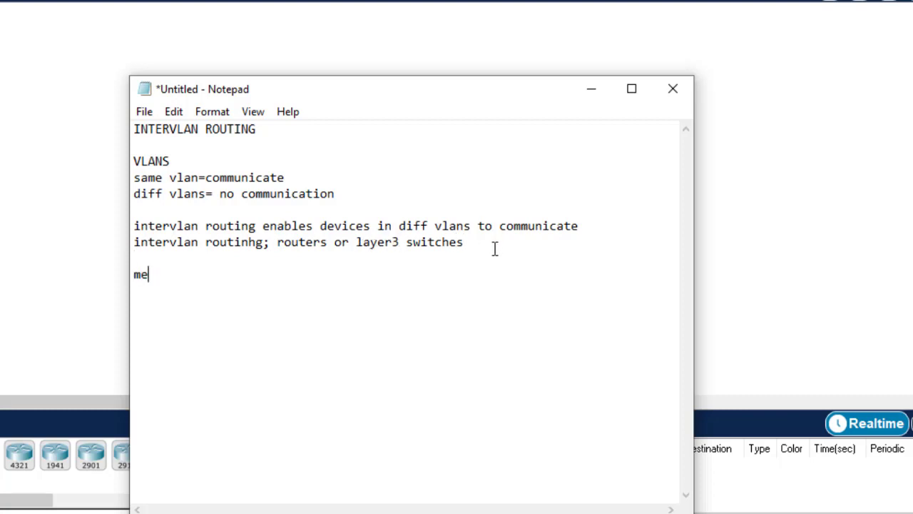
text(thod)
key(Return)
text(1. router on)
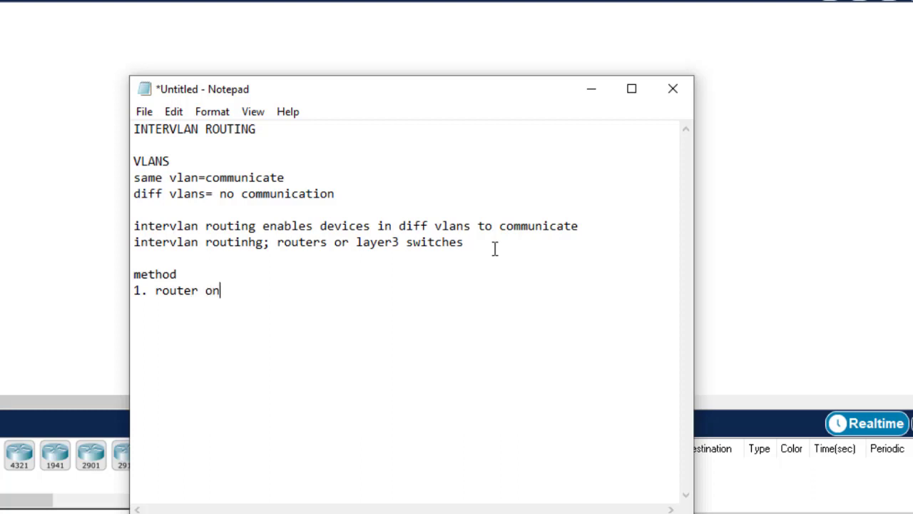
text( a stick)
Add the second method to the list as "2. switch virtual interface (svi)"
key(Return)
text(2. )
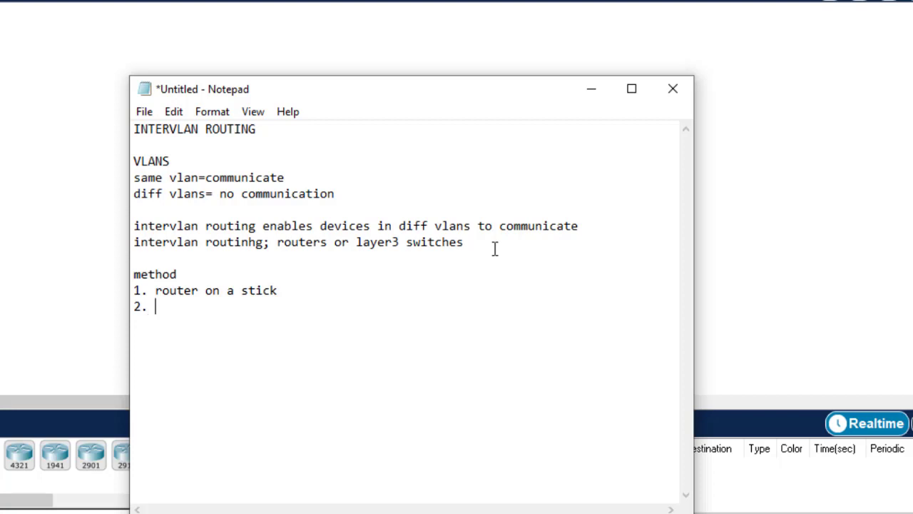
text(switch virt)
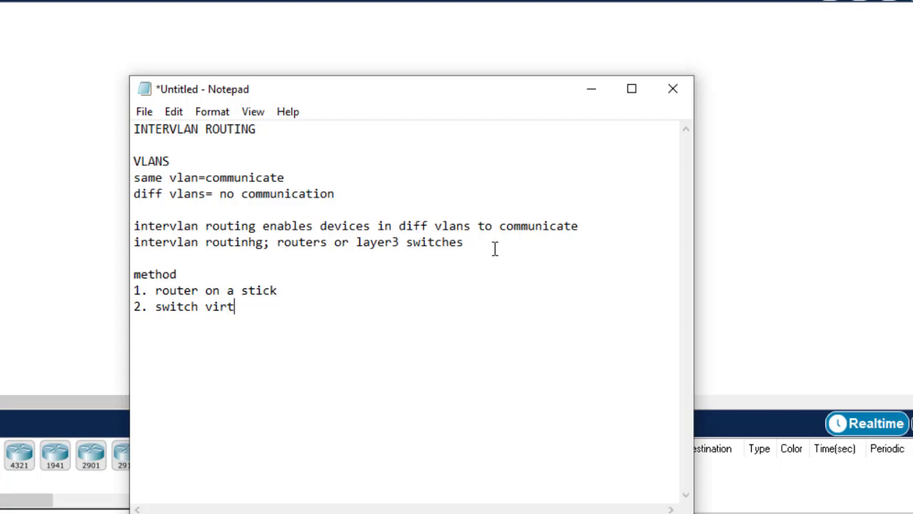
text(ual interface)
text( s)
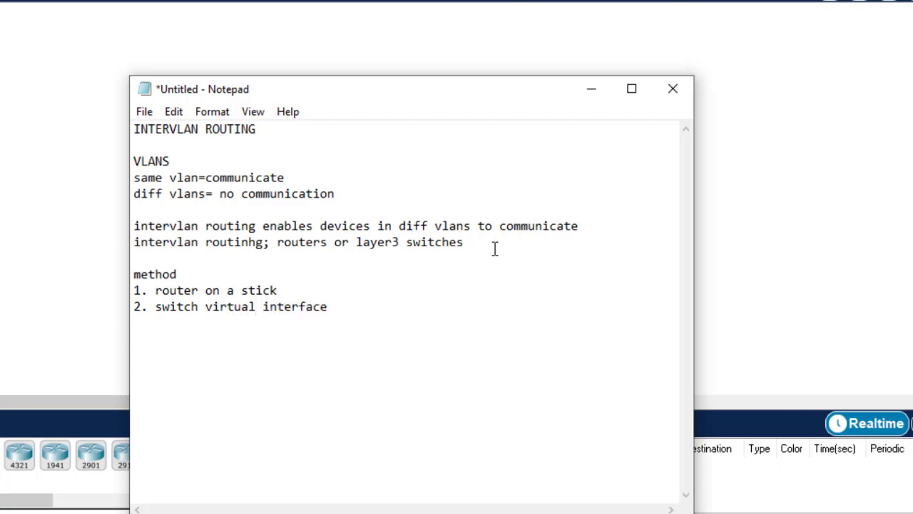
text(vi))
key(Left)
key(Left)
key(Left)
key(Left)
text(()
click(370, 307)
drag(370, 307, 184, 307)
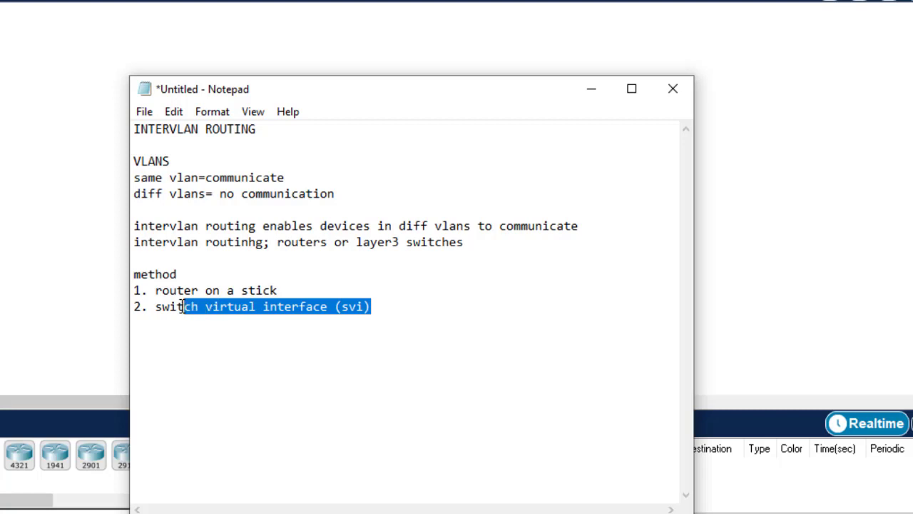
click(279, 290)
drag(282, 291, 151, 290)
click(284, 290)
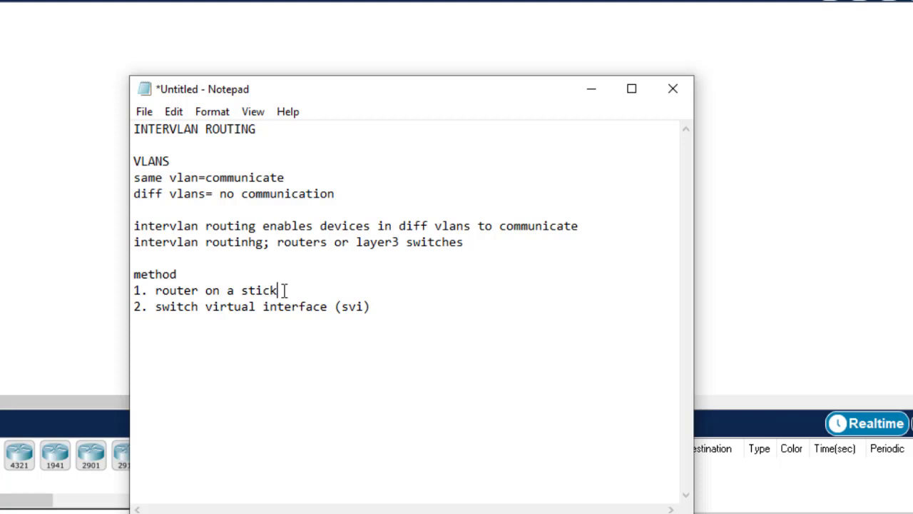
Switch to Cisco Packet Tracer and place a 2911 router near the top of the workspace with a 2960 switch below it
click(590, 91)
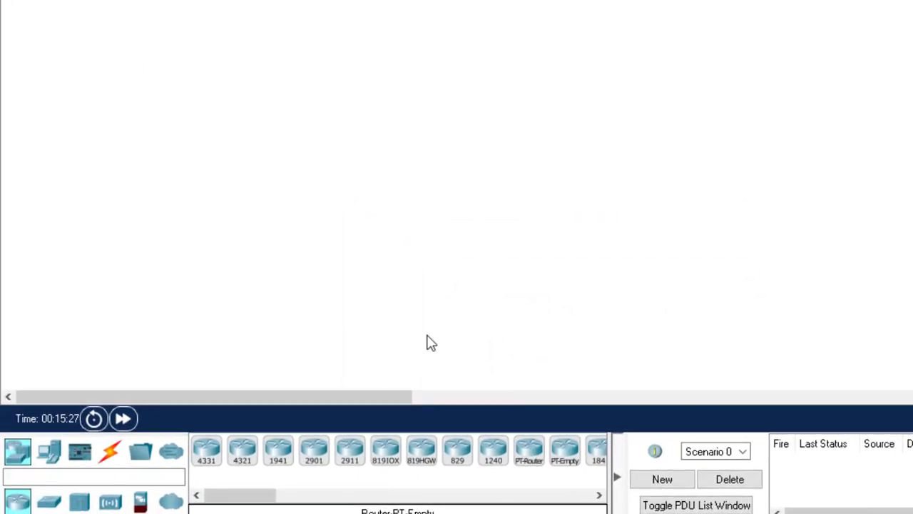
click(350, 453)
click(478, 143)
drag(478, 143, 517, 43)
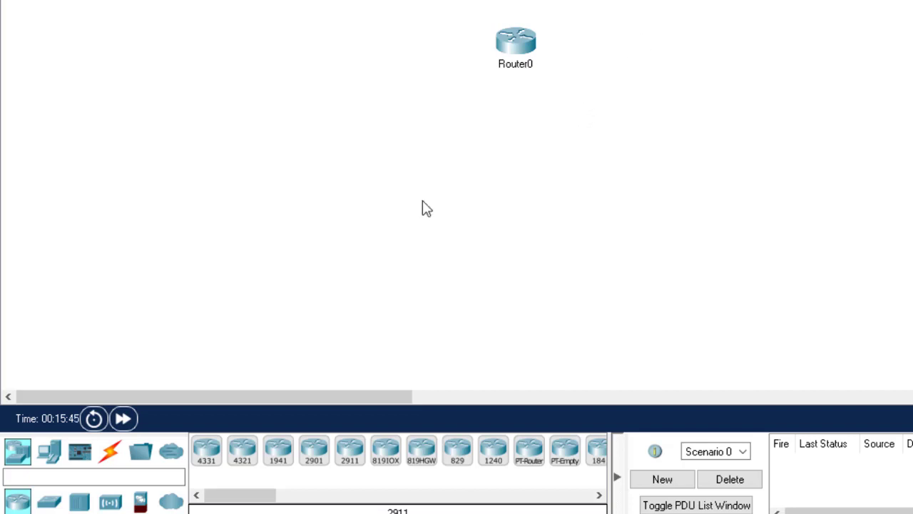
click(60, 505)
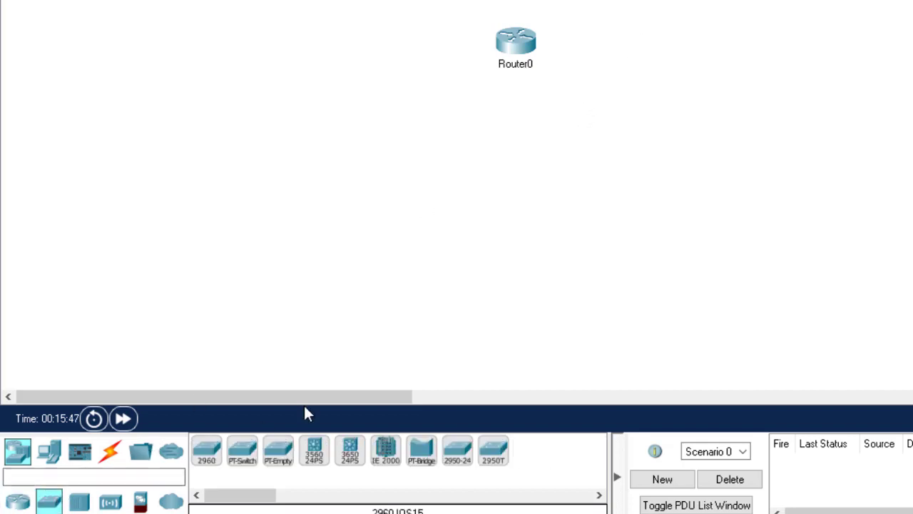
drag(208, 462, 513, 192)
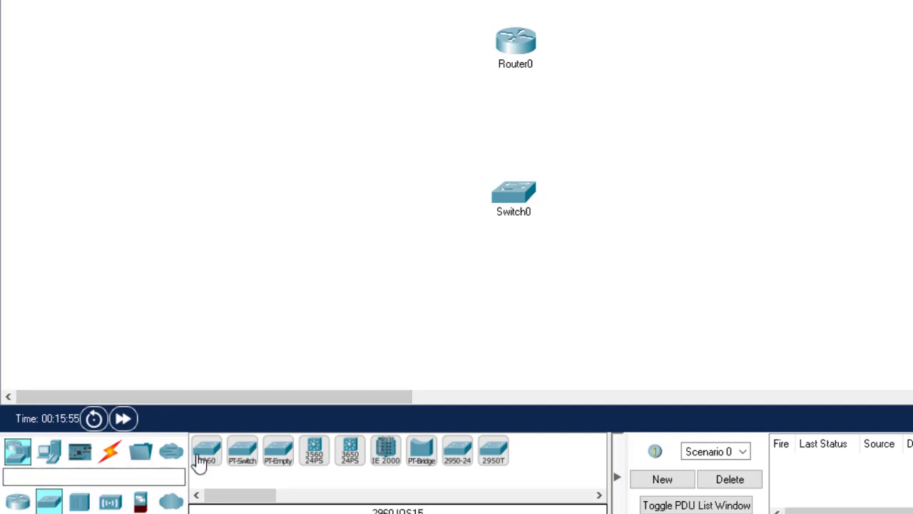
Place six PCs around the switch: two to its left, two below it and two to its right
click(48, 459)
drag(207, 460, 209, 197)
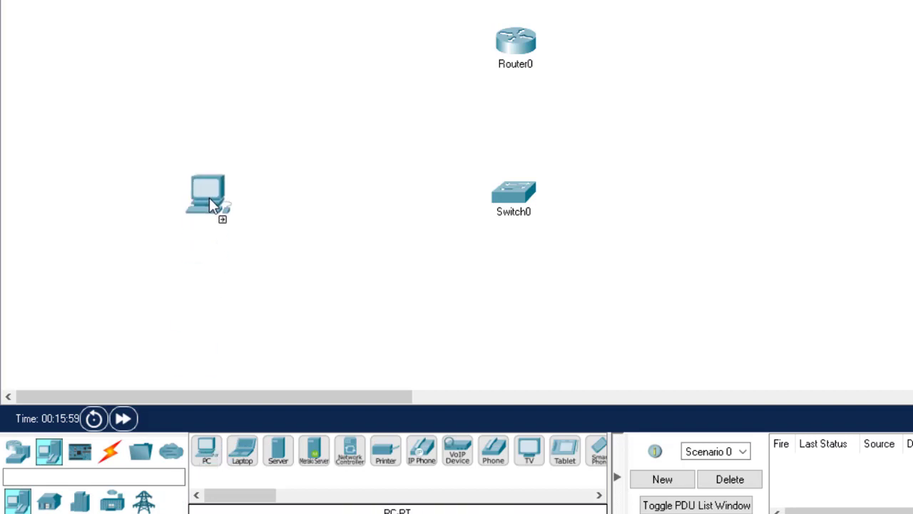
drag(209, 463, 207, 261)
drag(209, 465, 482, 281)
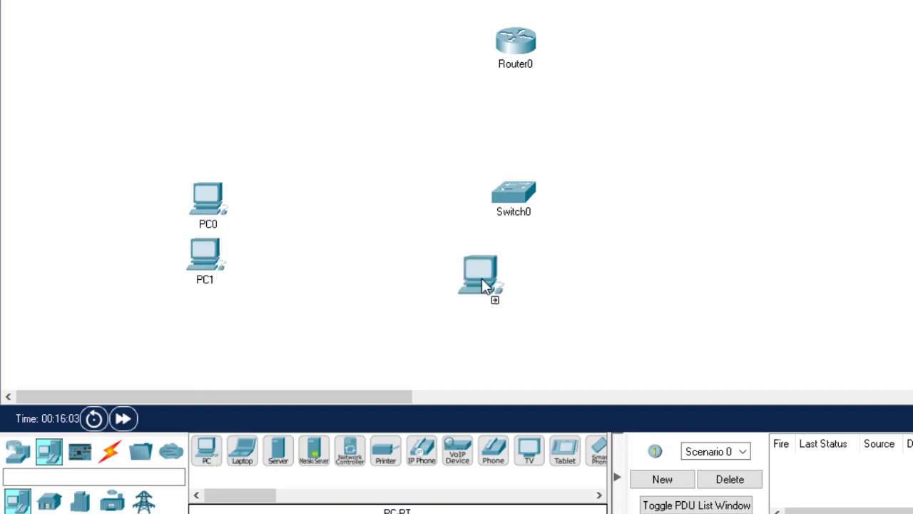
drag(475, 332, 471, 329)
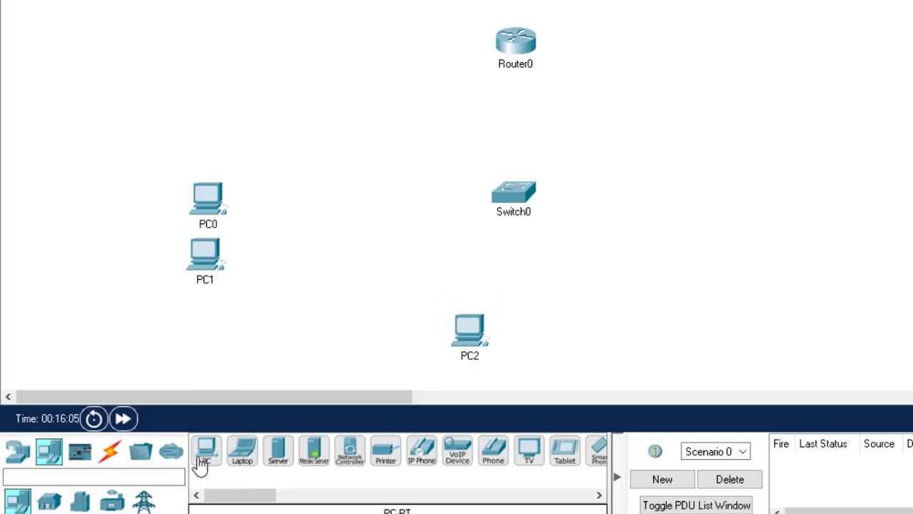
drag(203, 462, 536, 342)
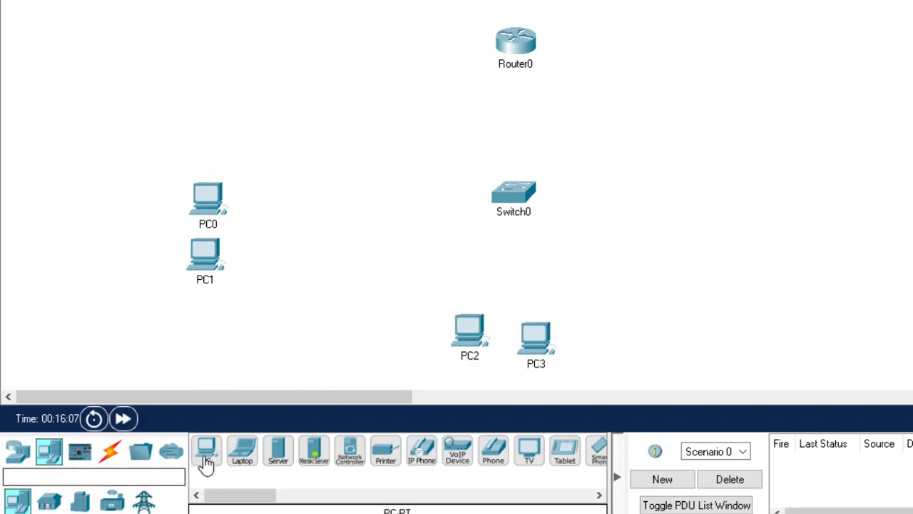
drag(204, 462, 811, 179)
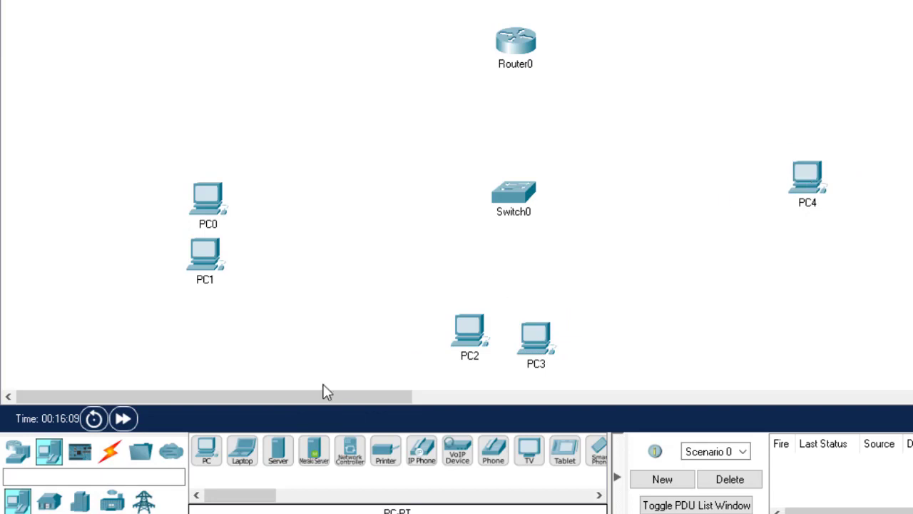
drag(207, 456, 812, 268)
Connect the router to the switch with an automatically chosen cable type
click(113, 456)
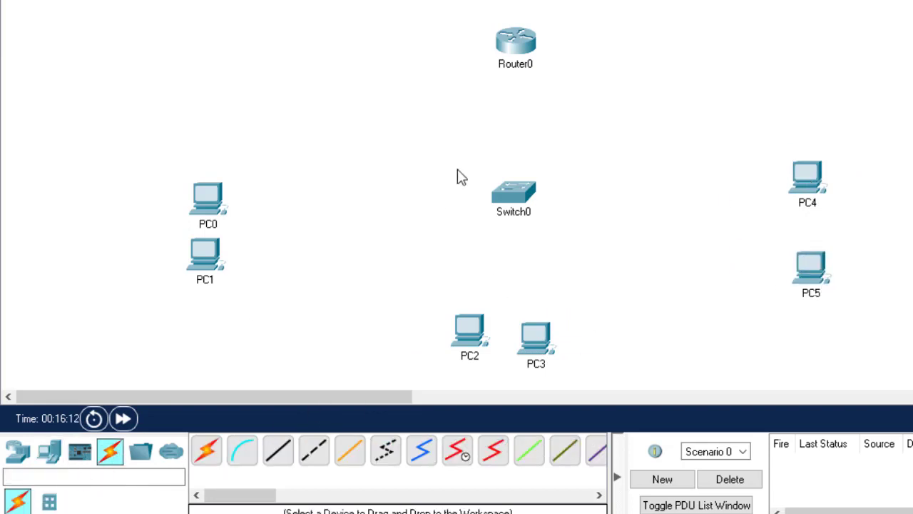
click(207, 455)
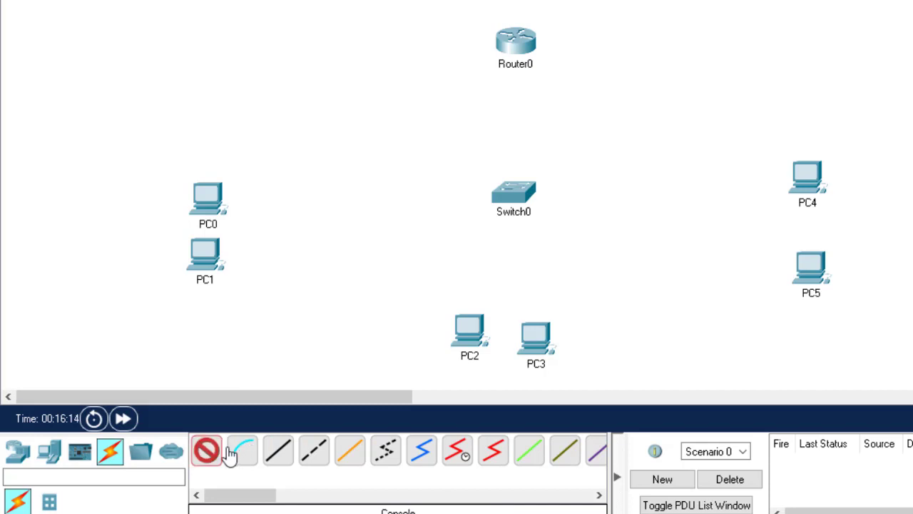
click(205, 455)
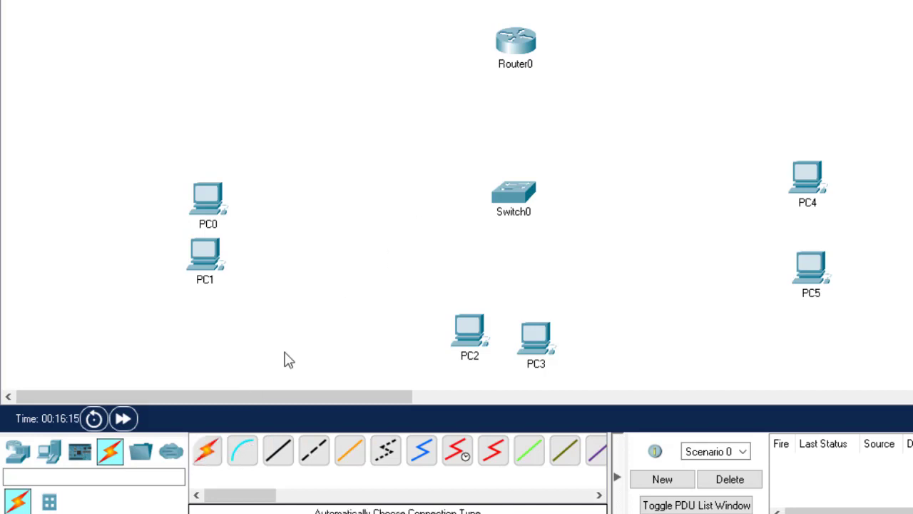
click(214, 452)
click(515, 44)
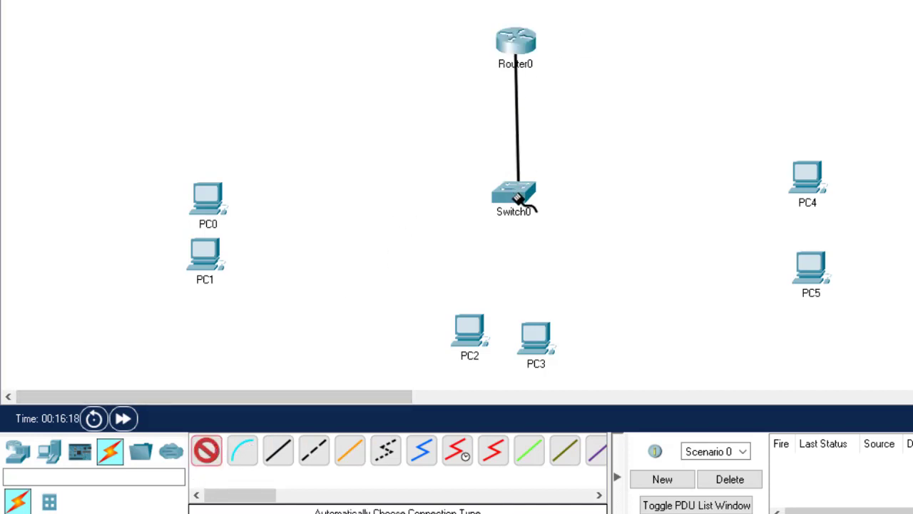
click(520, 194)
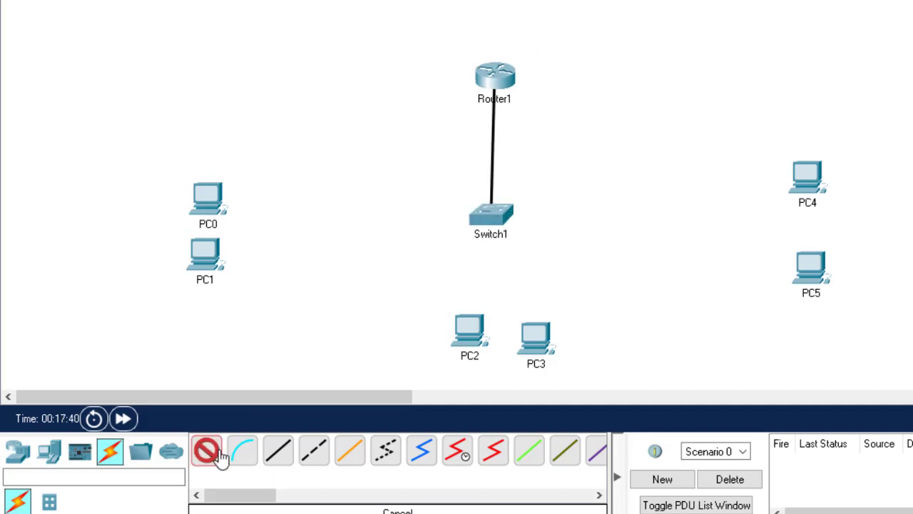
Cable the switch to PC0 and PC1 using the automatic connection type
click(493, 225)
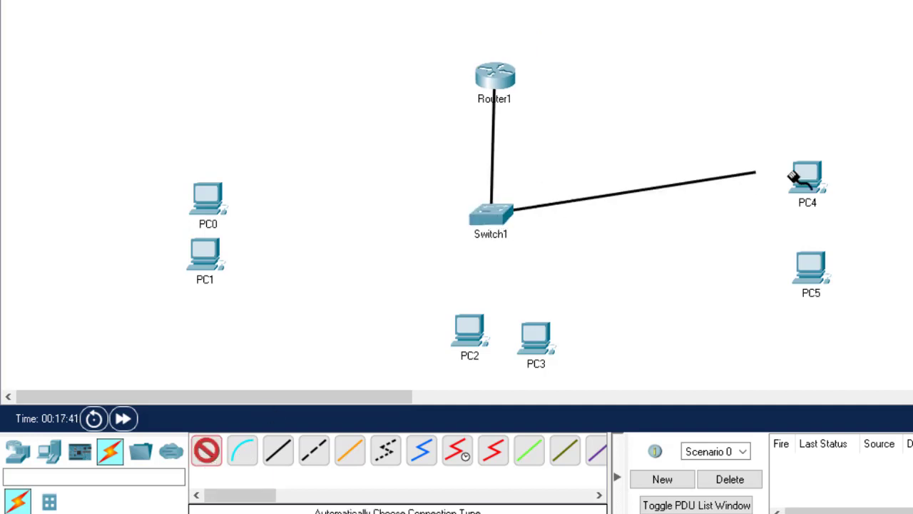
click(208, 199)
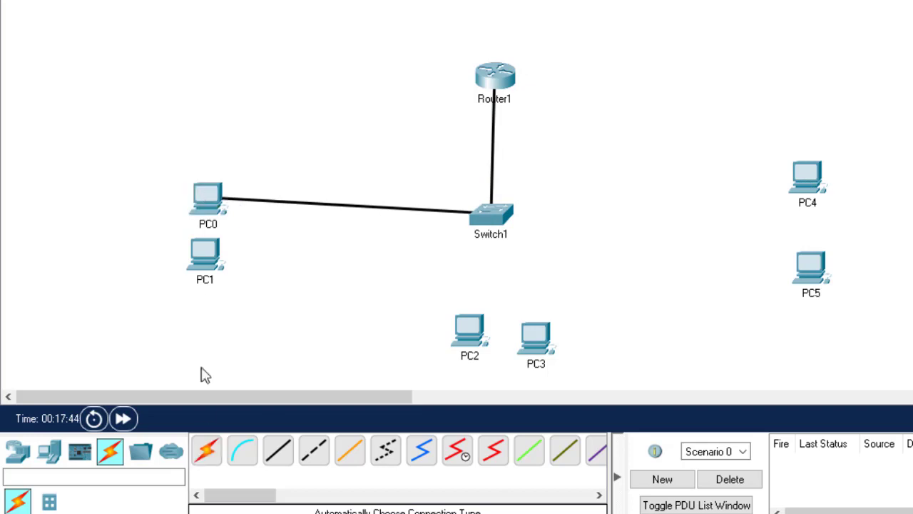
click(206, 450)
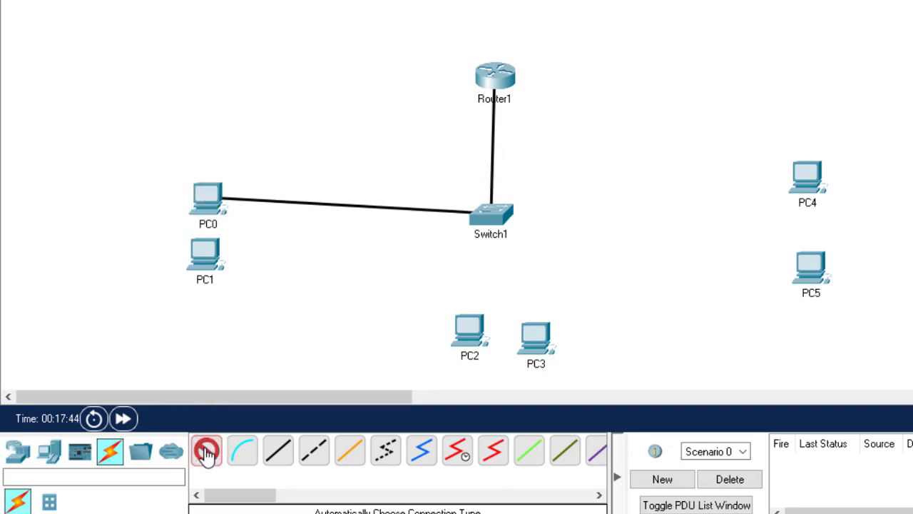
click(490, 214)
click(205, 258)
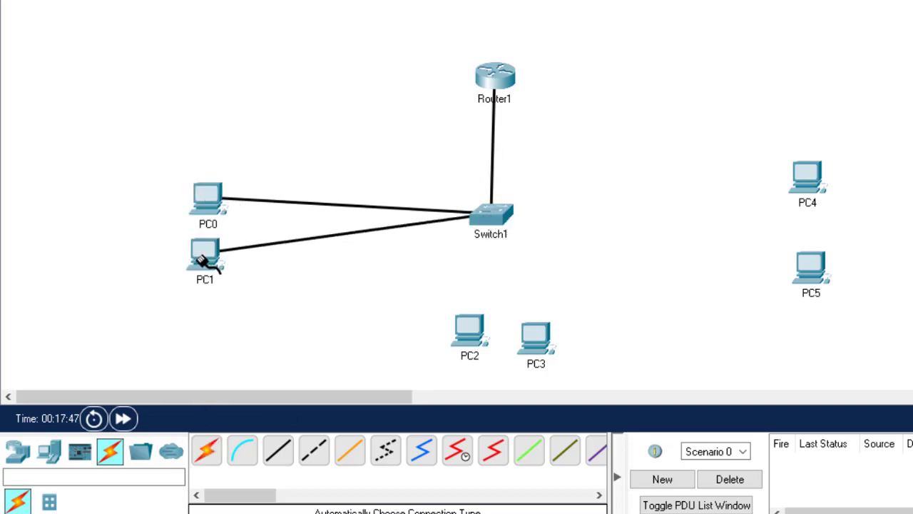
Cable the switch to PC2 and PC3 using the automatic connection type
click(207, 457)
click(492, 218)
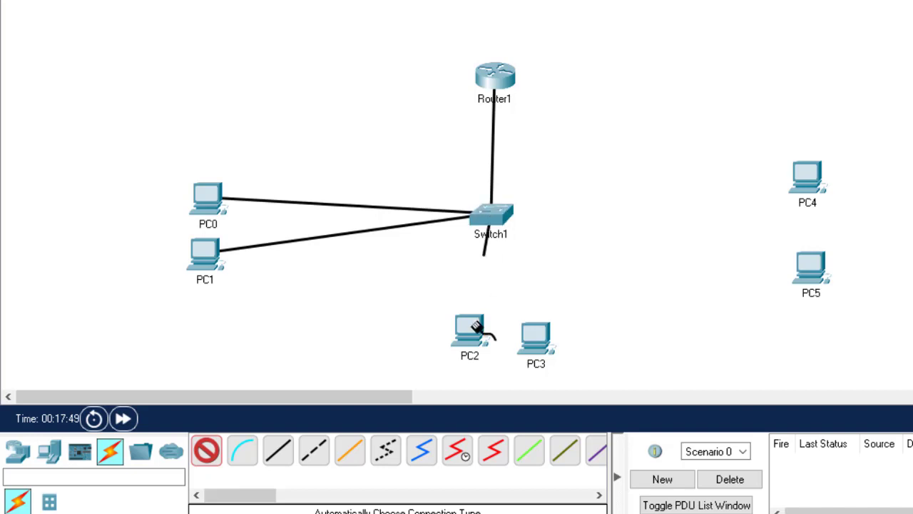
click(472, 337)
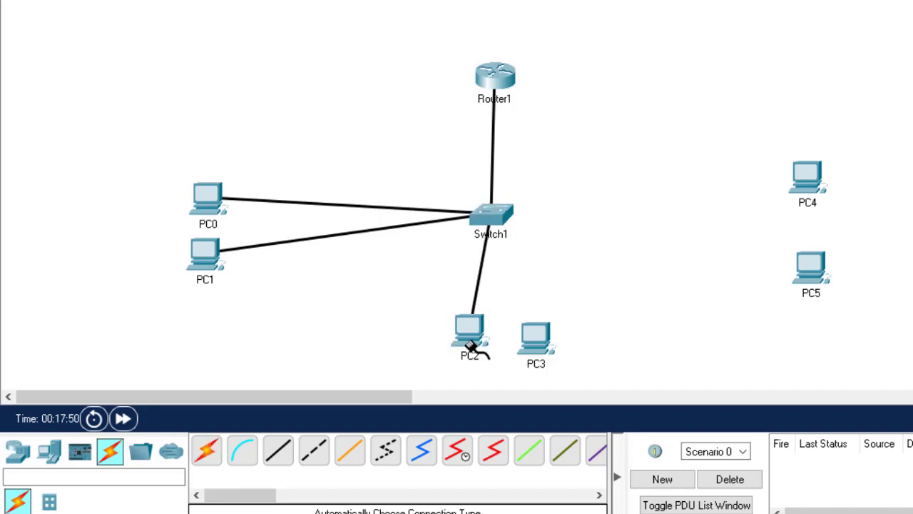
click(206, 460)
click(501, 209)
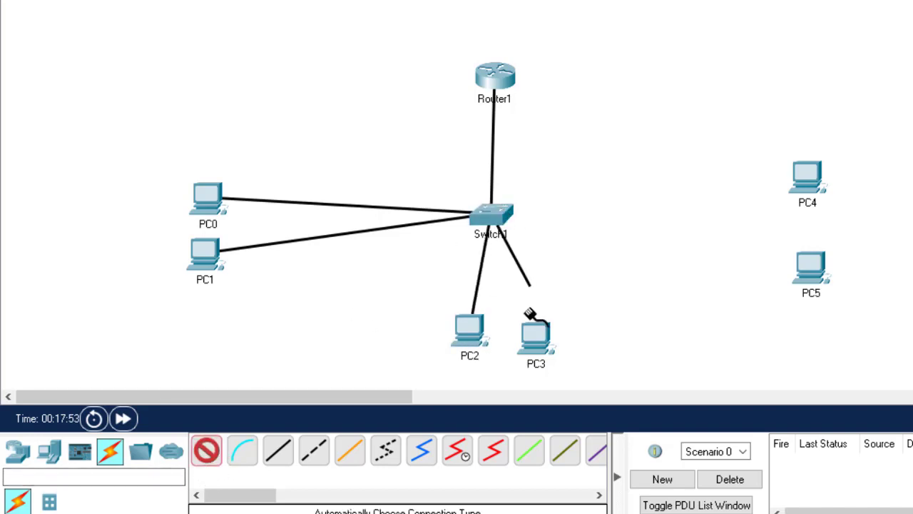
click(537, 337)
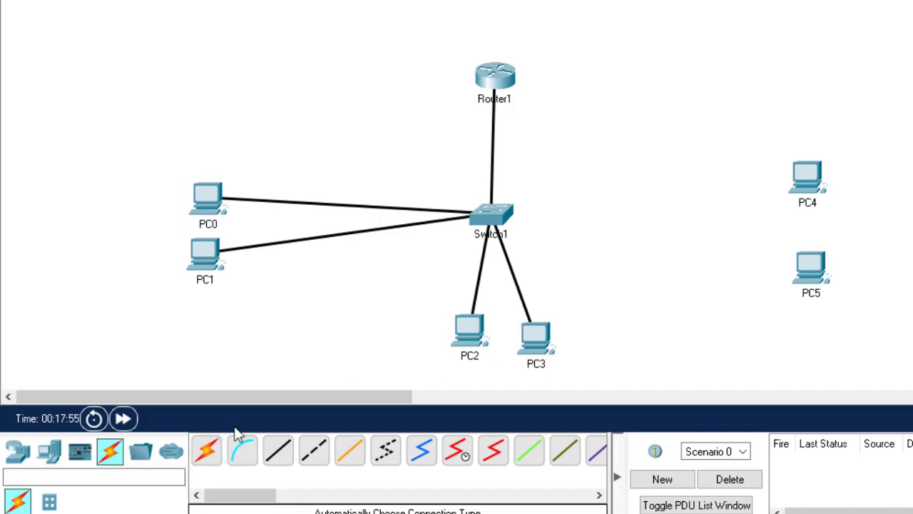
Cable the switch to PC5 and PC4 using the automatic connection type
click(205, 460)
click(494, 215)
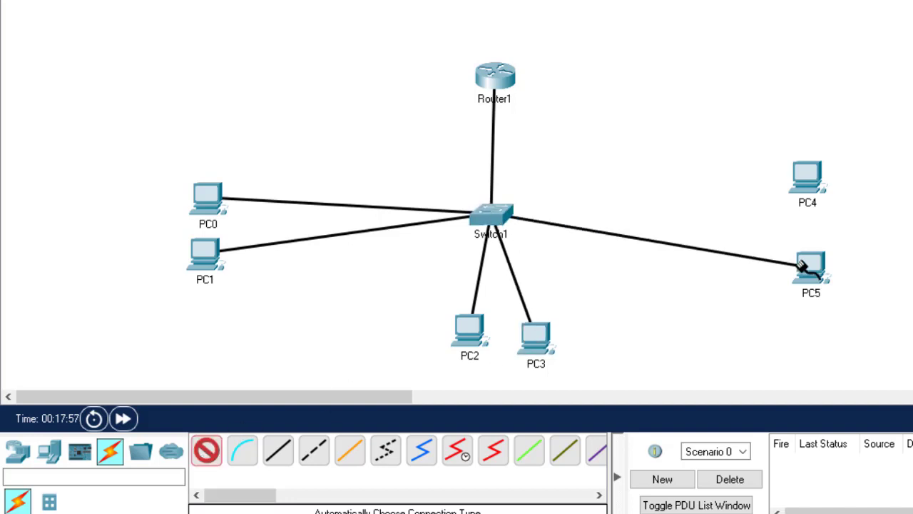
click(811, 265)
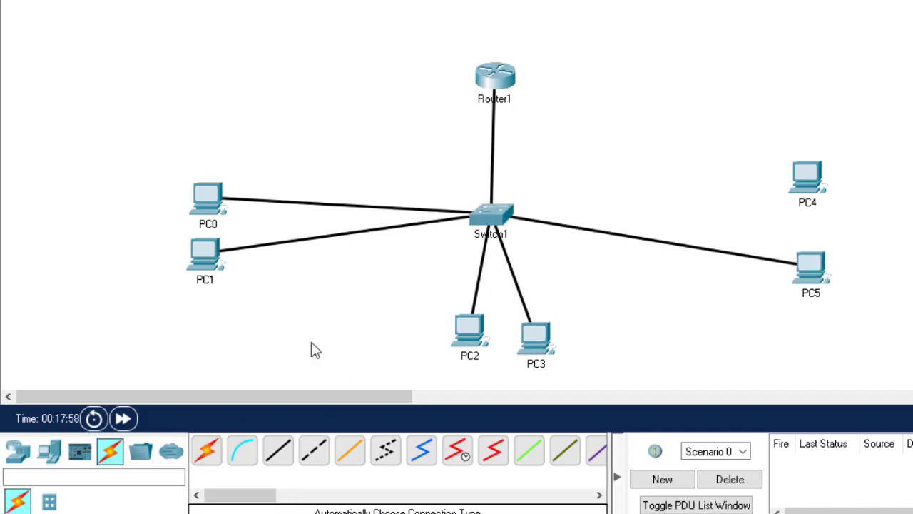
click(206, 450)
click(492, 221)
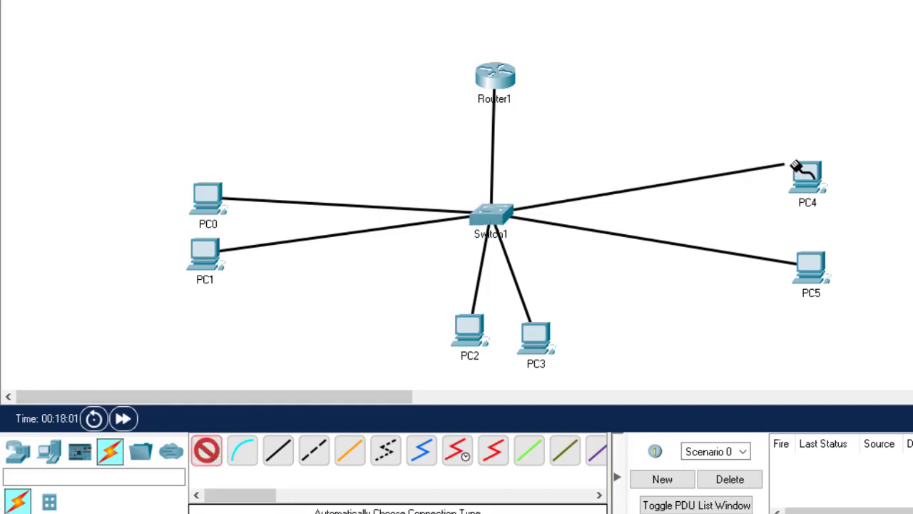
click(813, 171)
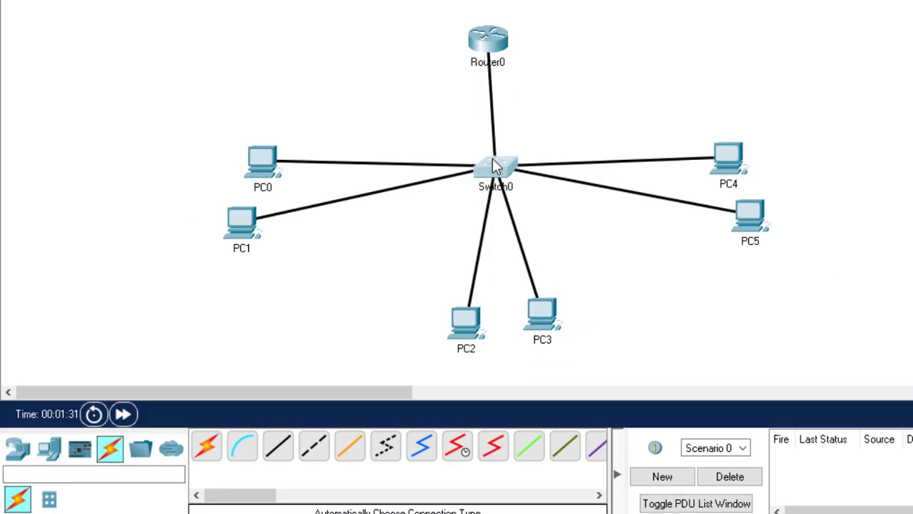
Tidy the topology by moving the switch up towards the router and shifting PC0, PC1, PC4 and PC5 slightly lower
drag(492, 158, 488, 125)
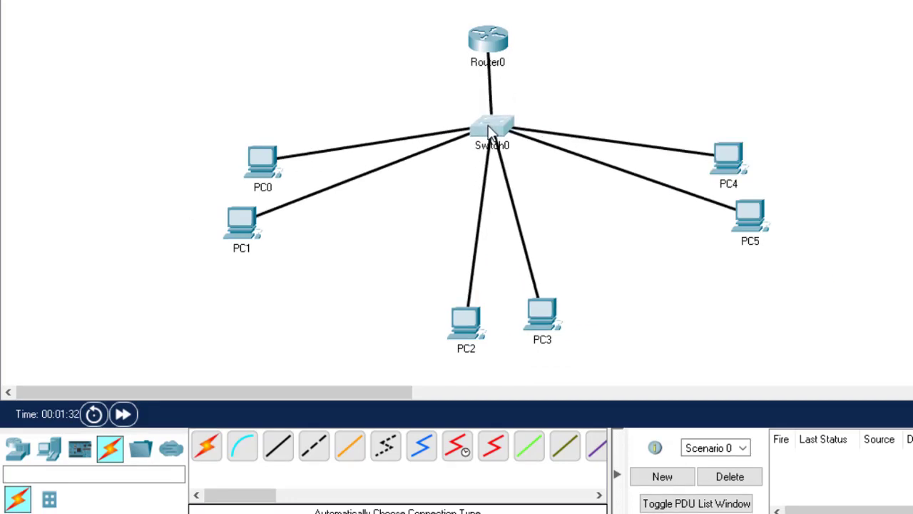
drag(251, 229, 287, 250)
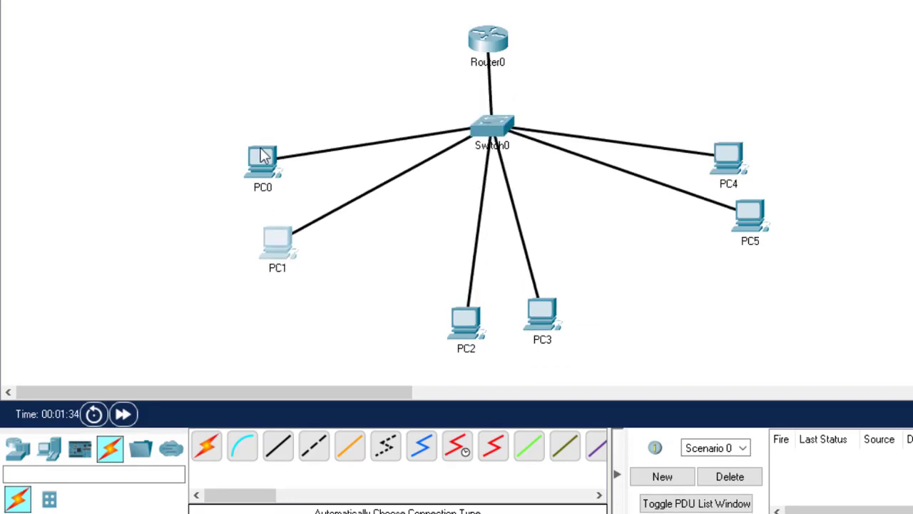
drag(264, 158, 263, 184)
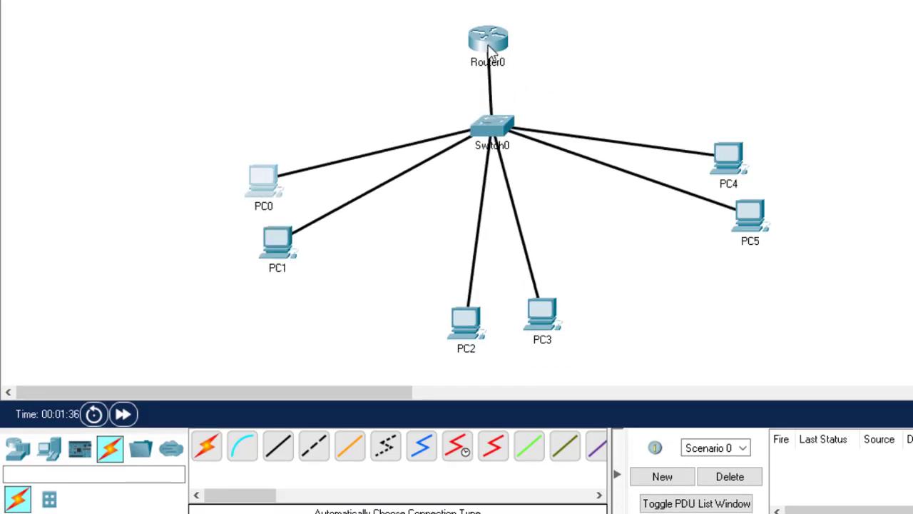
drag(752, 227, 737, 244)
drag(728, 166, 754, 179)
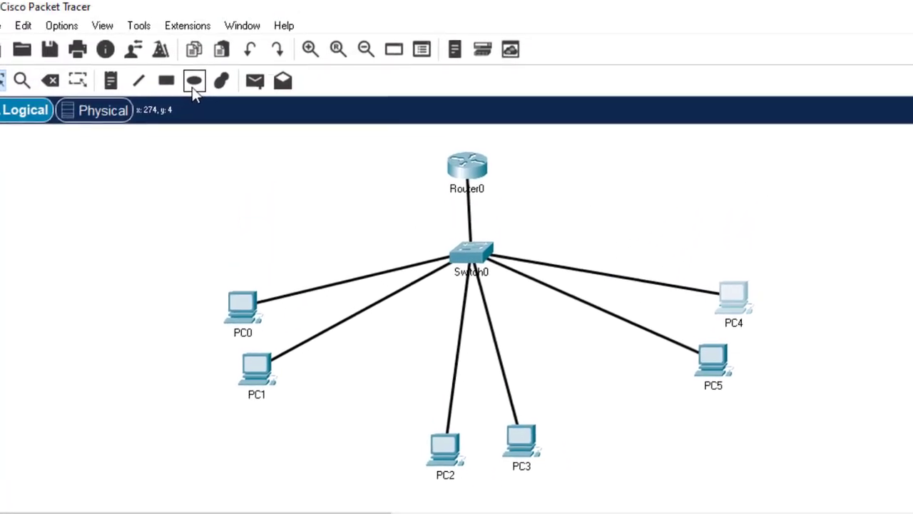
Draw an ellipse filled with cyan (#55ffff) around PC0 and PC1
click(192, 85)
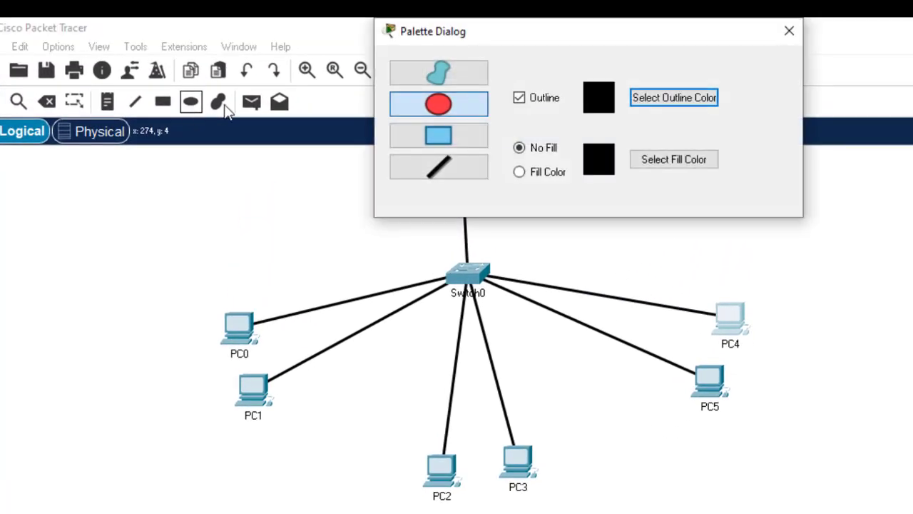
click(528, 178)
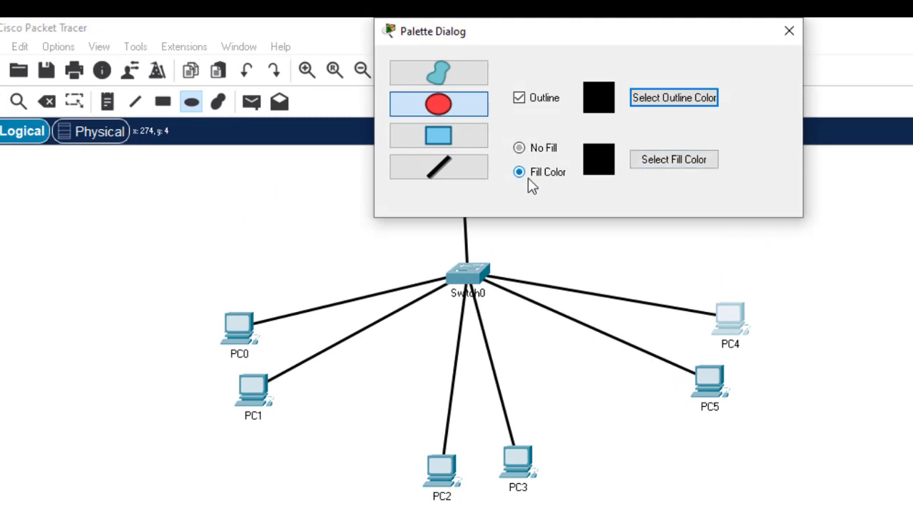
click(705, 162)
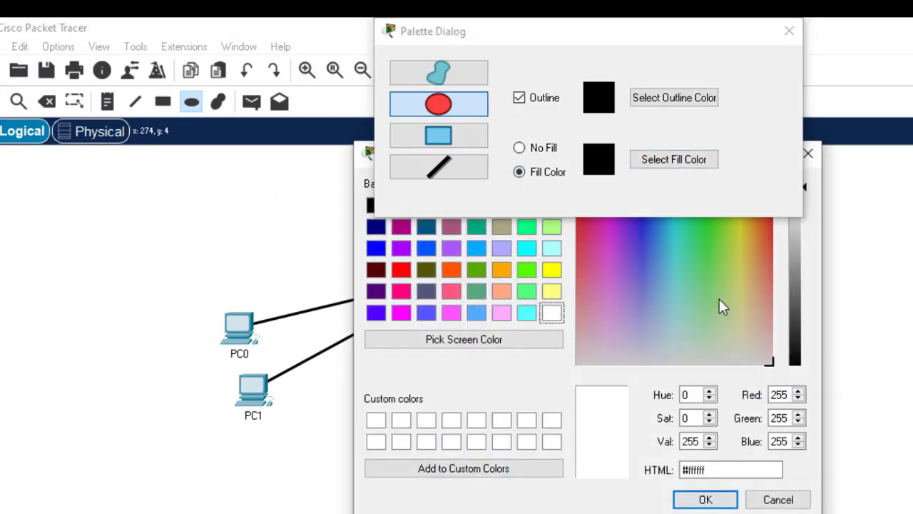
click(527, 314)
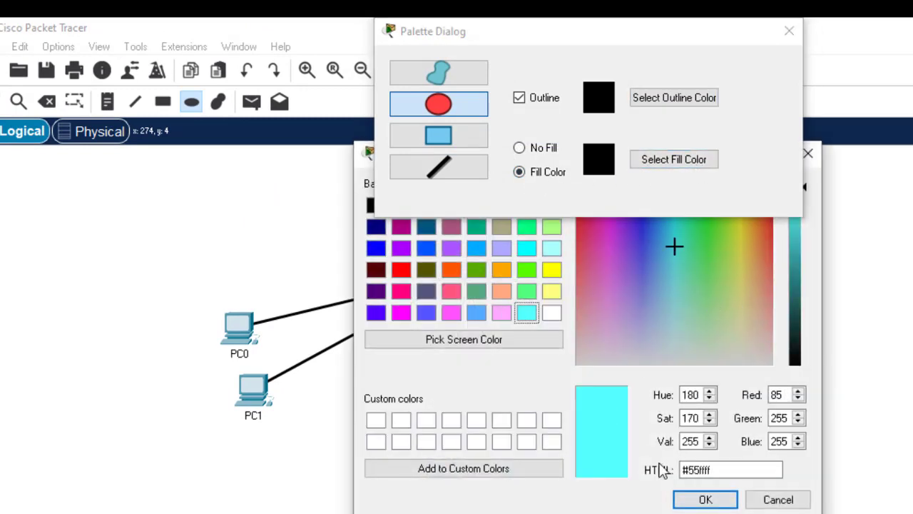
click(703, 499)
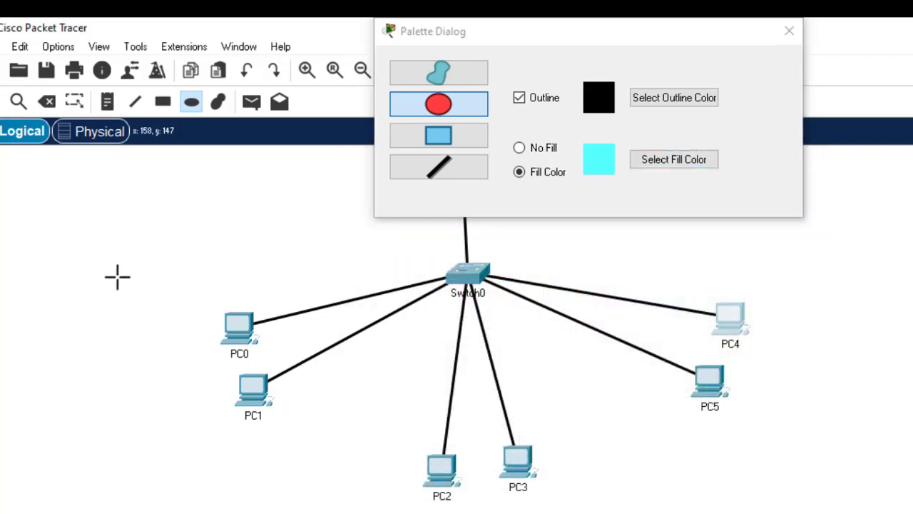
mouse_move(116, 276)
mouse_down()
mouse_move(290, 393)
mouse_move(330, 454)
mouse_up()
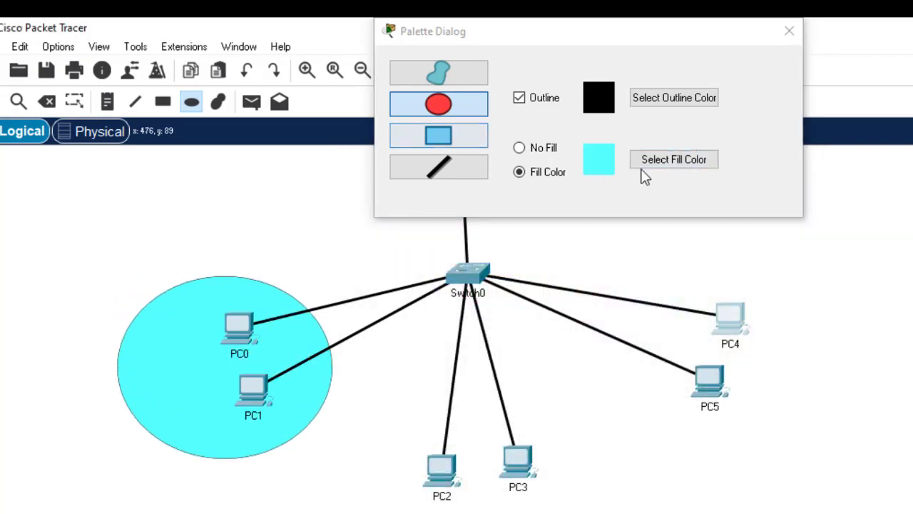
Change the fill colour to light pink and draw an ellipse around PC2 and PC3
click(685, 171)
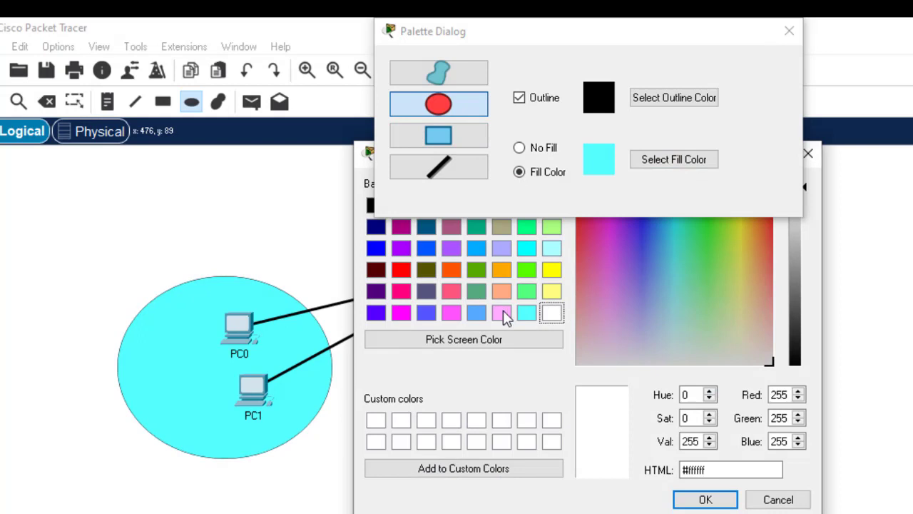
click(501, 312)
click(702, 500)
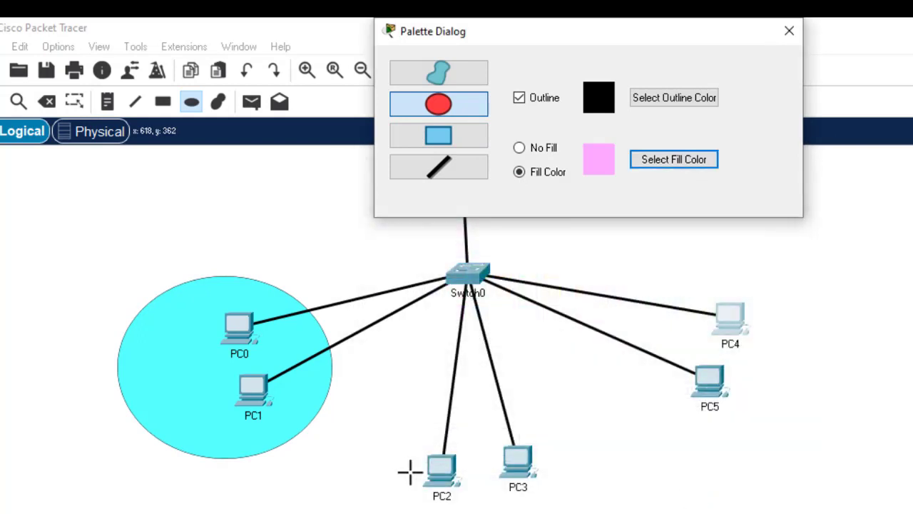
drag(376, 424, 611, 513)
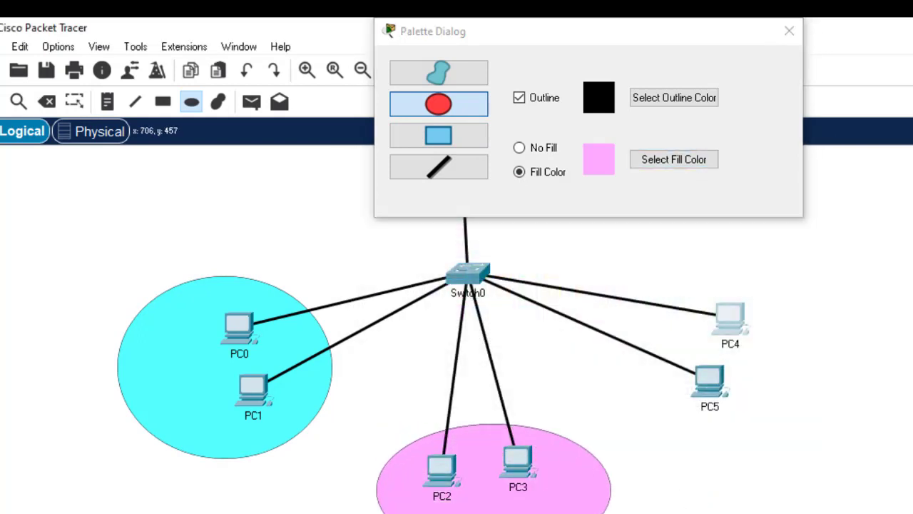
Change the fill colour to light yellow (#ffff7f) and draw an ellipse around PC4 and PC5
click(703, 159)
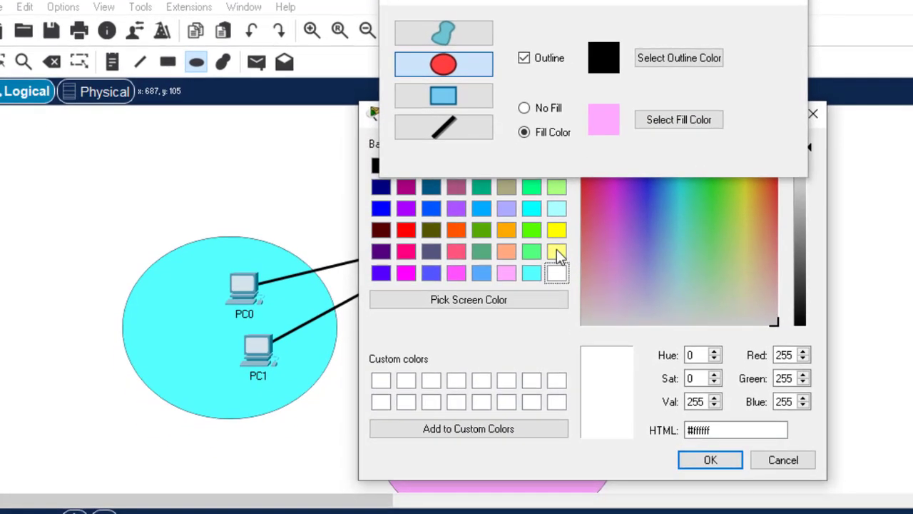
click(557, 251)
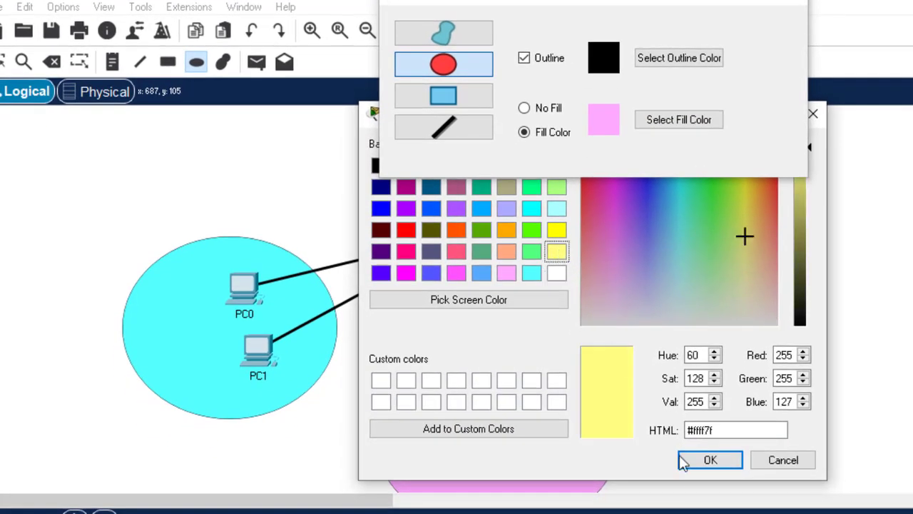
click(706, 459)
drag(695, 219, 866, 426)
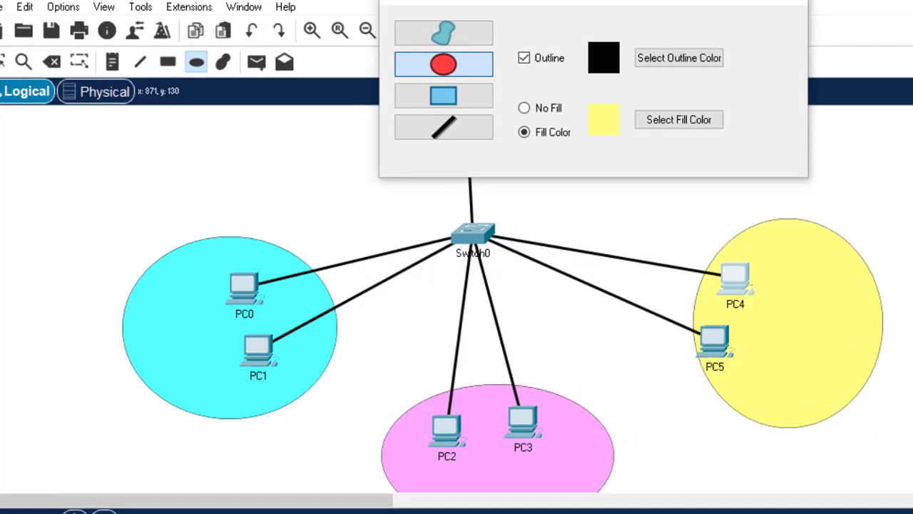
click(801, 3)
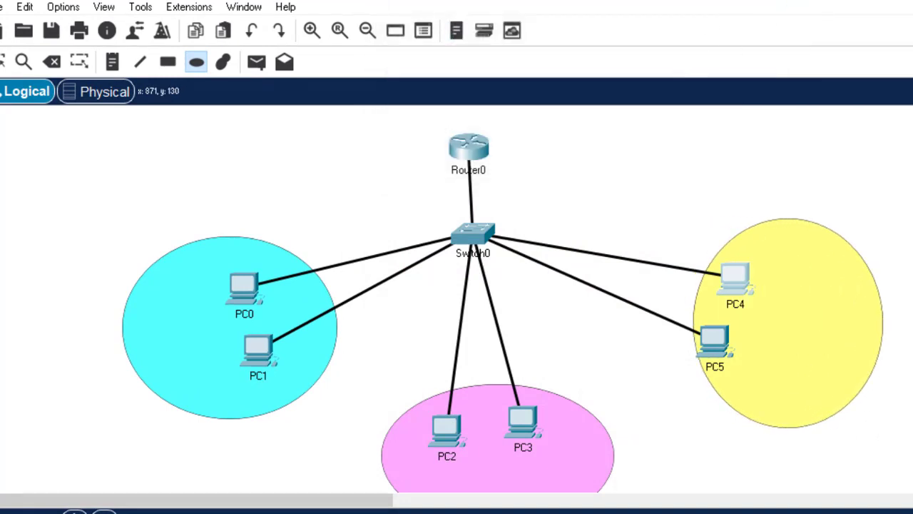
Reposition the yellow, pink and cyan ellipses so each one better encloses its pair of PCs
key(Escape)
drag(758, 316, 739, 314)
drag(581, 436, 582, 417)
drag(193, 347, 218, 347)
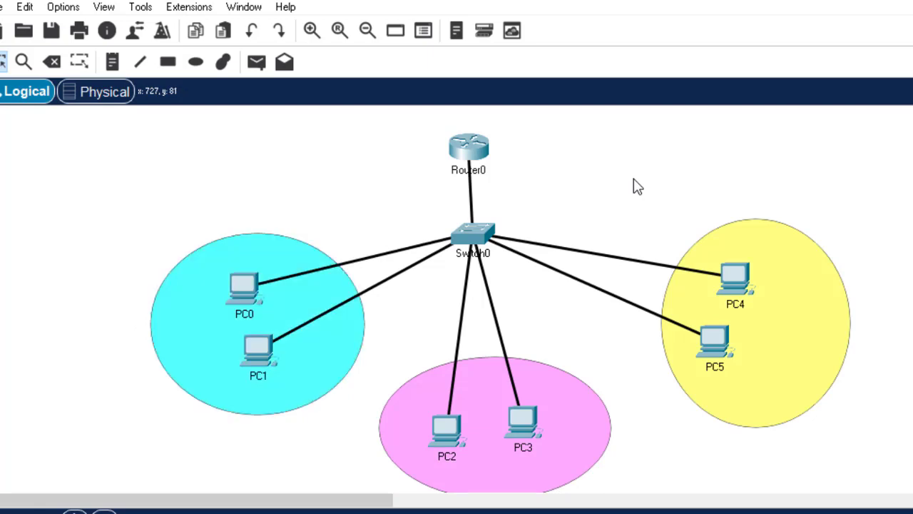
Add the text labels VLAN 10 in the cyan ellipse, VLAN 20 in the pink one and VLAN 30 in the yellow one
click(112, 61)
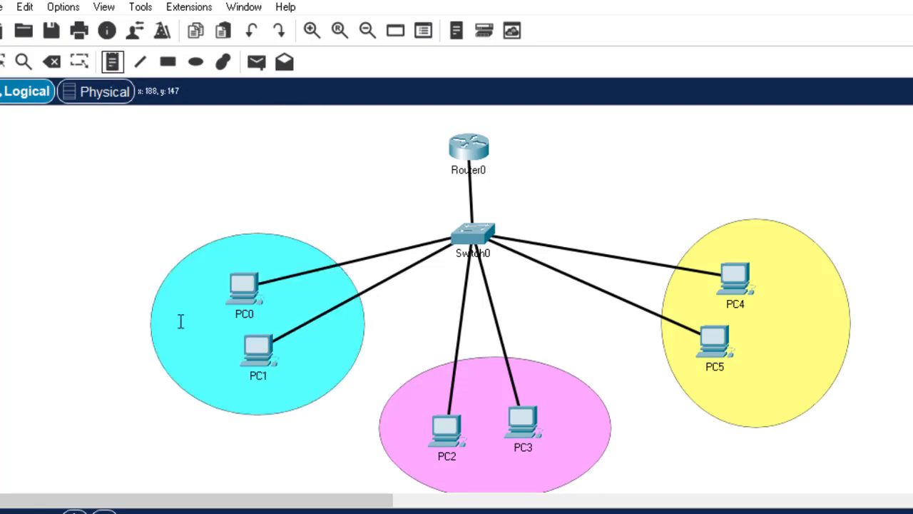
click(166, 342)
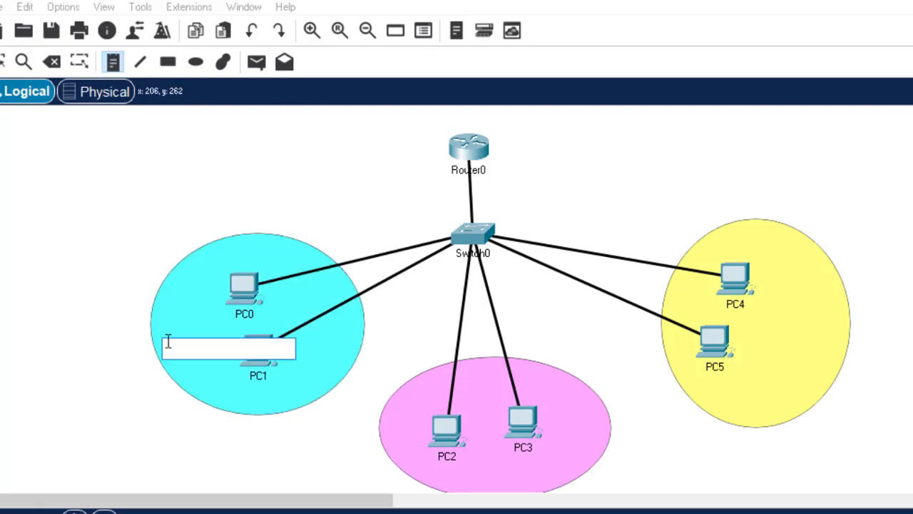
text(VLAN 10)
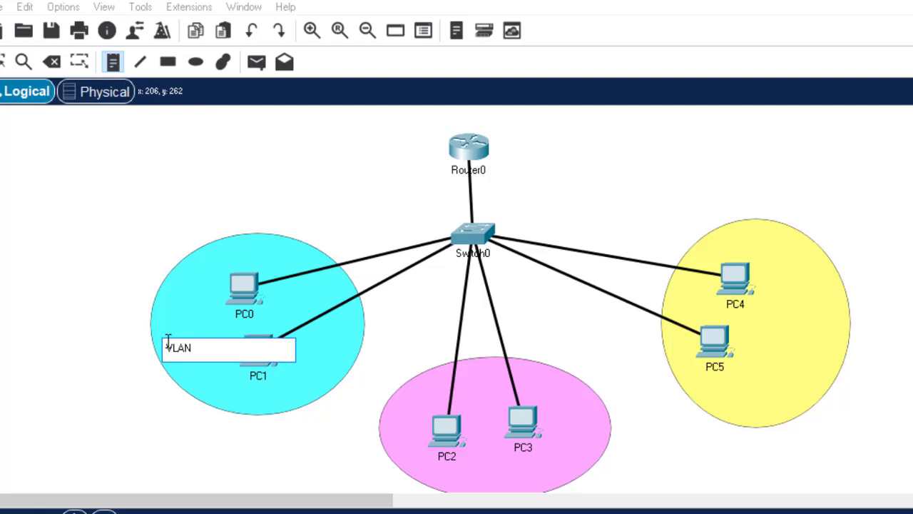
click(490, 468)
text(VLAN)
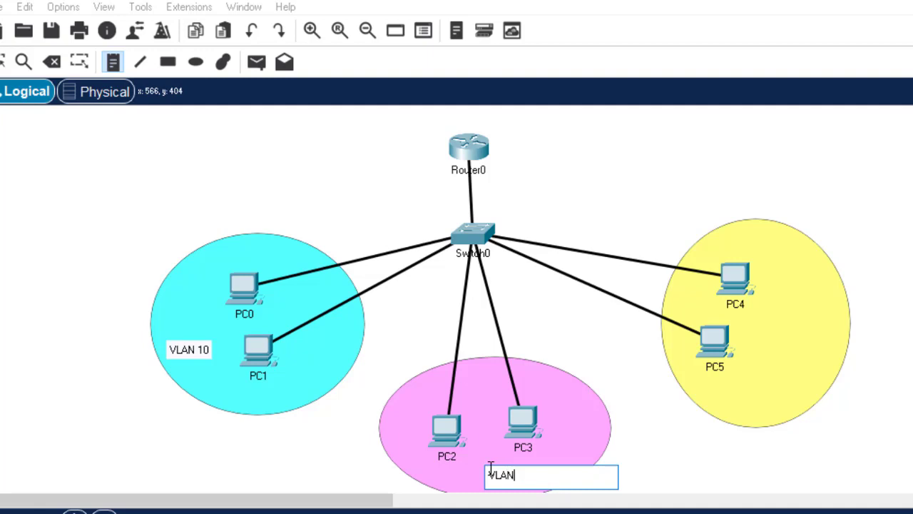
text( 20)
click(775, 364)
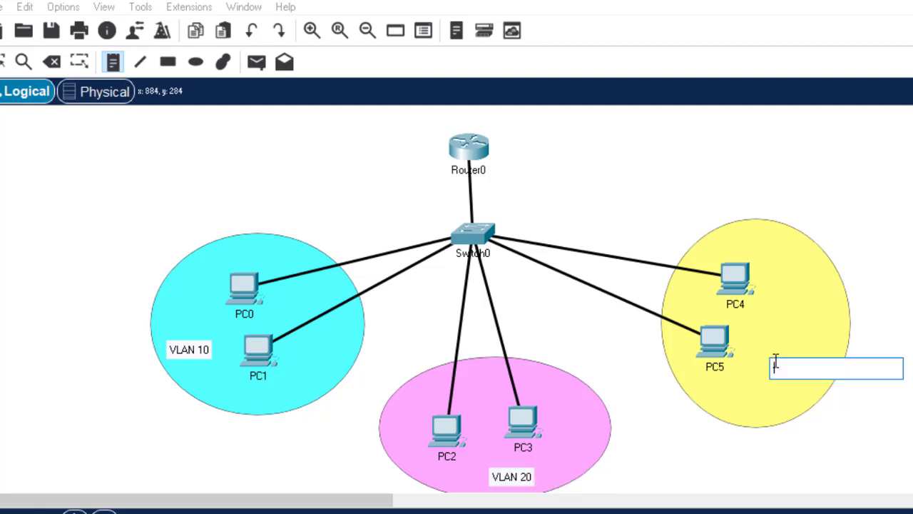
text(VLAN 30)
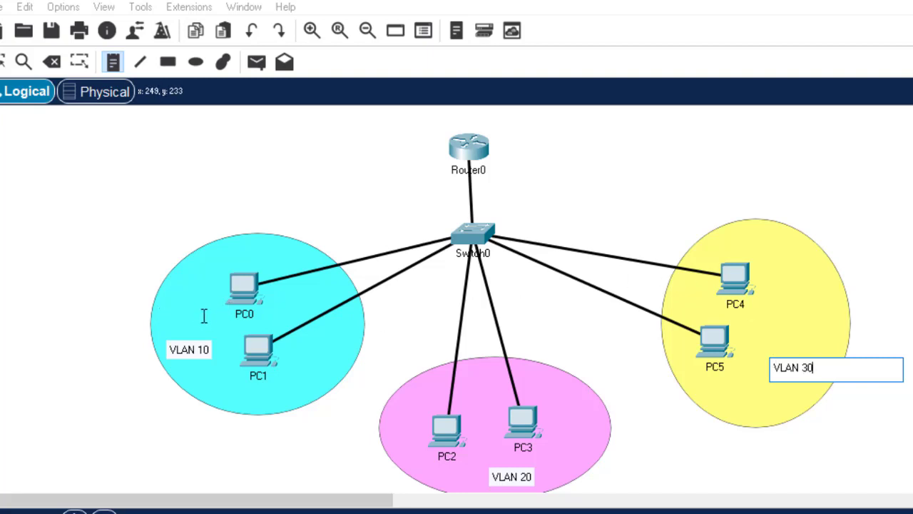
Add the network labels 192.168.1.0/24 to the VLAN 10 group, 192.168.2.0/24 to VLAN 20 and 192.168.3.0/24 to VLAN 30
click(164, 321)
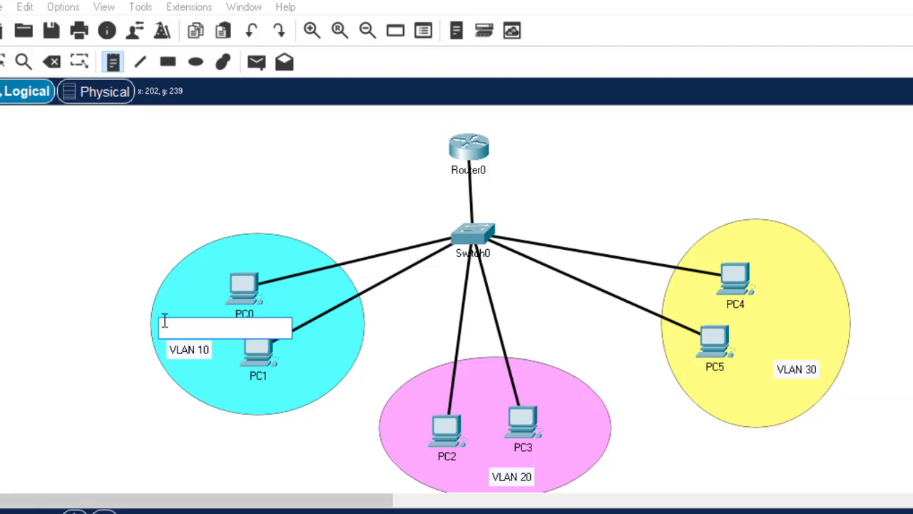
text(192.168.1.0/)
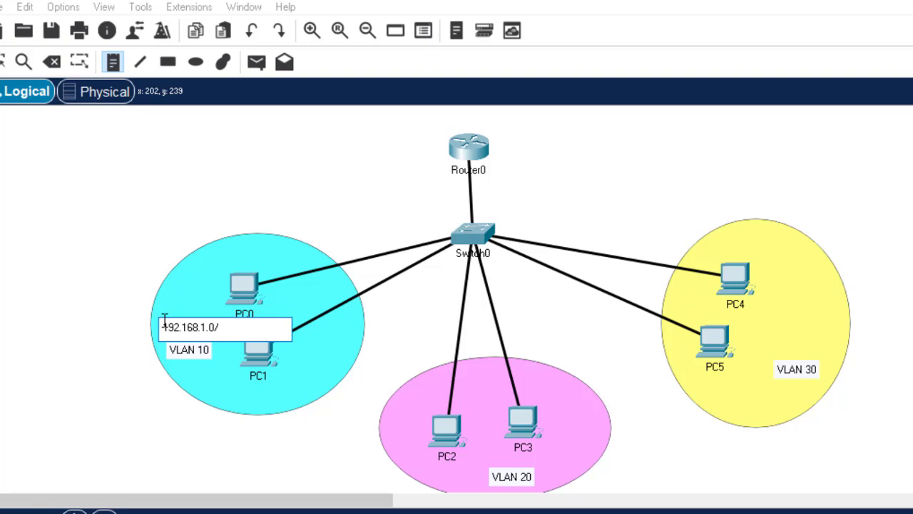
text(24)
click(483, 462)
text(192.168.2.0/)
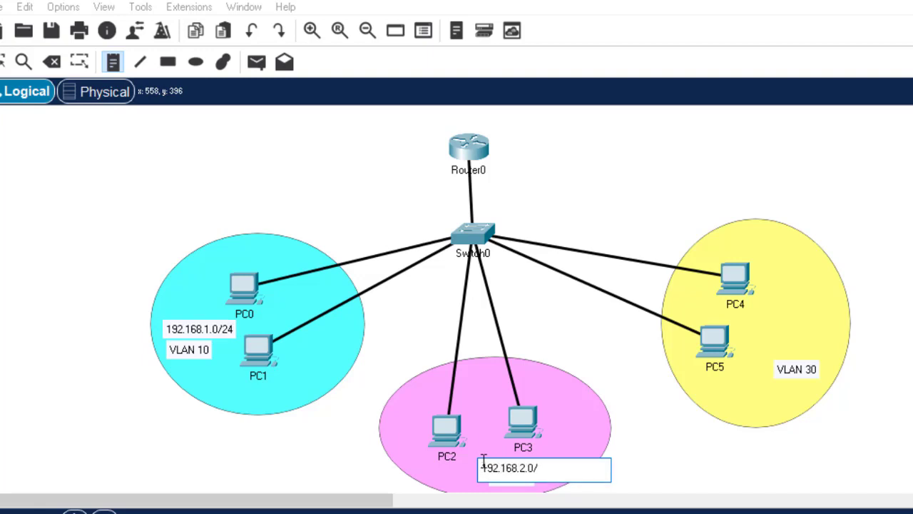
text(24)
click(769, 353)
text(192)
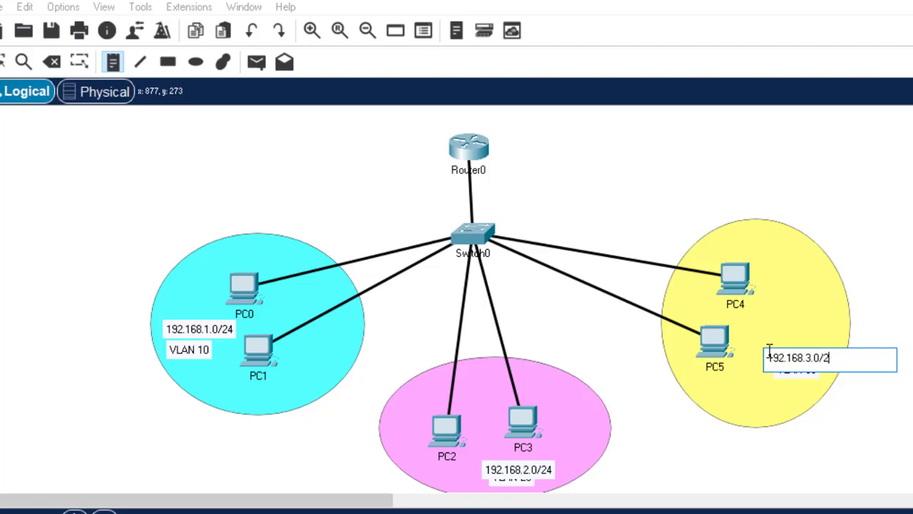
key(Escape)
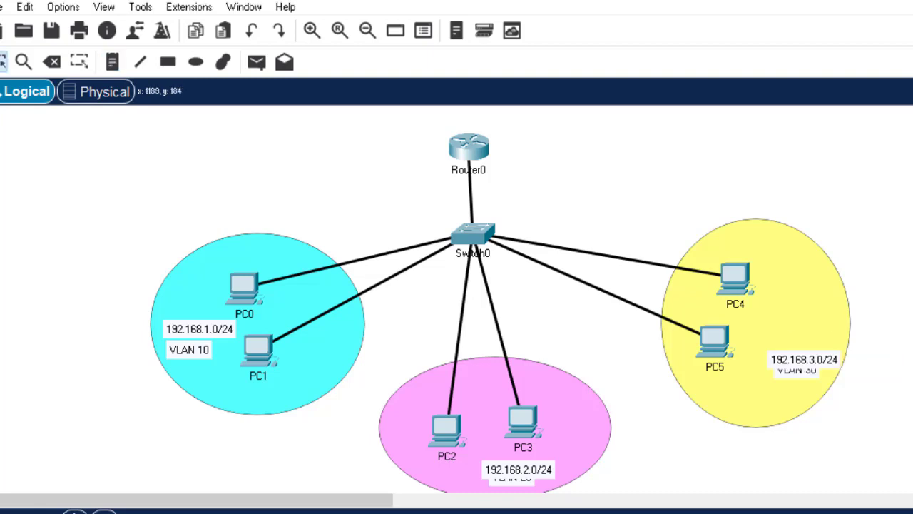
Separate the overlapping labels in the yellow and pink groups, and shift the pink ellipse slightly down and the router slightly up
drag(819, 363, 812, 354)
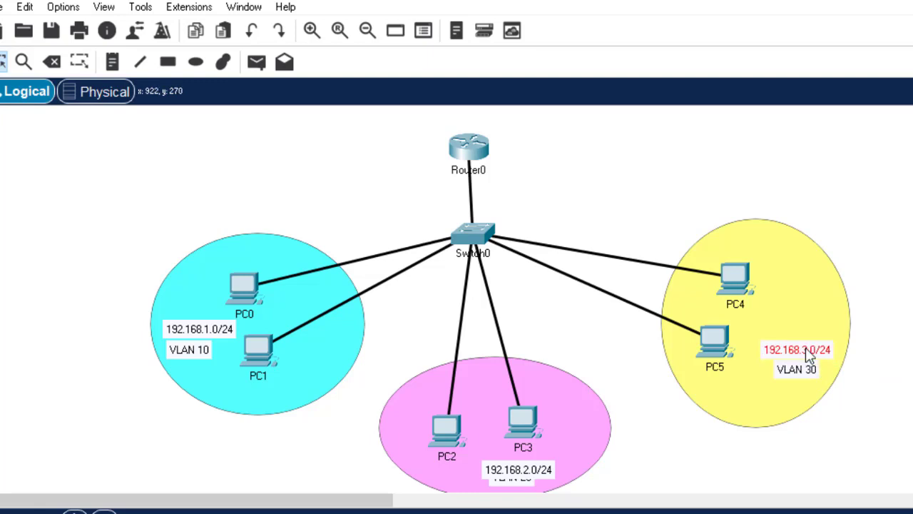
mouse_move(526, 476)
mouse_down()
mouse_move(520, 466)
mouse_move(523, 484)
mouse_up()
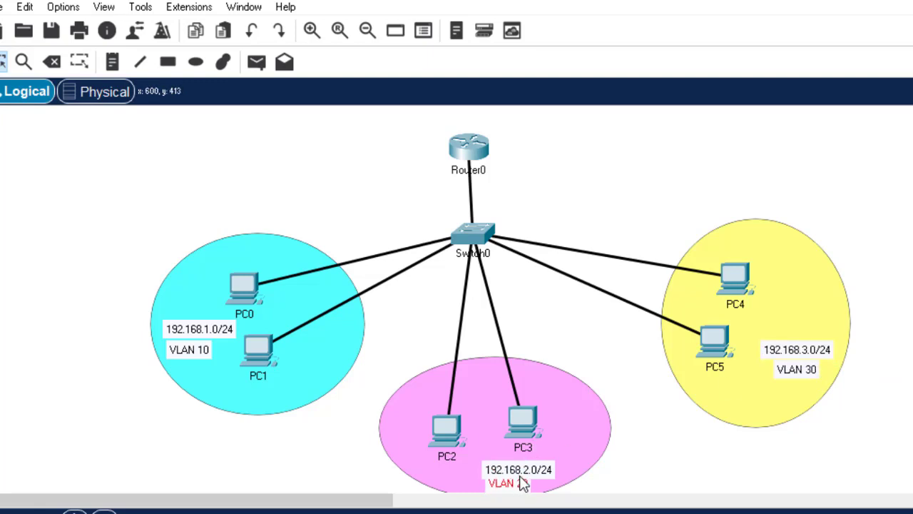
click(565, 396)
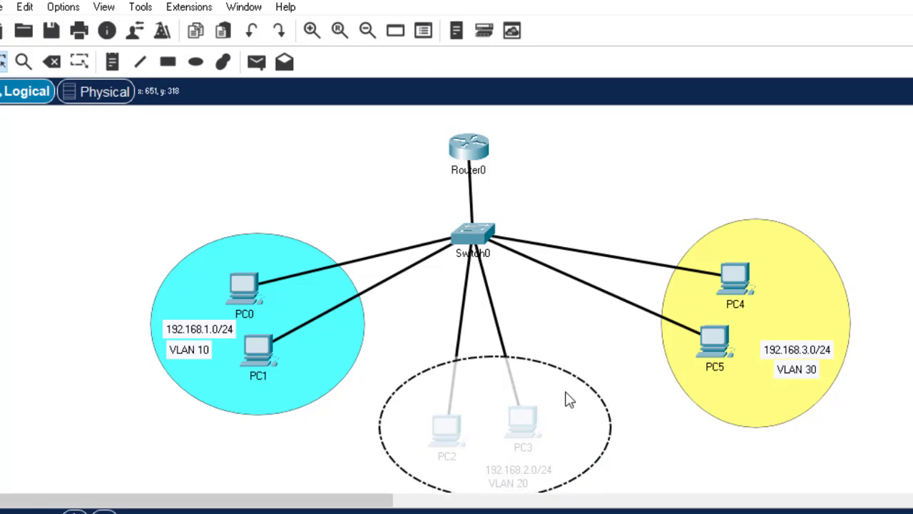
drag(566, 392, 566, 396)
click(583, 342)
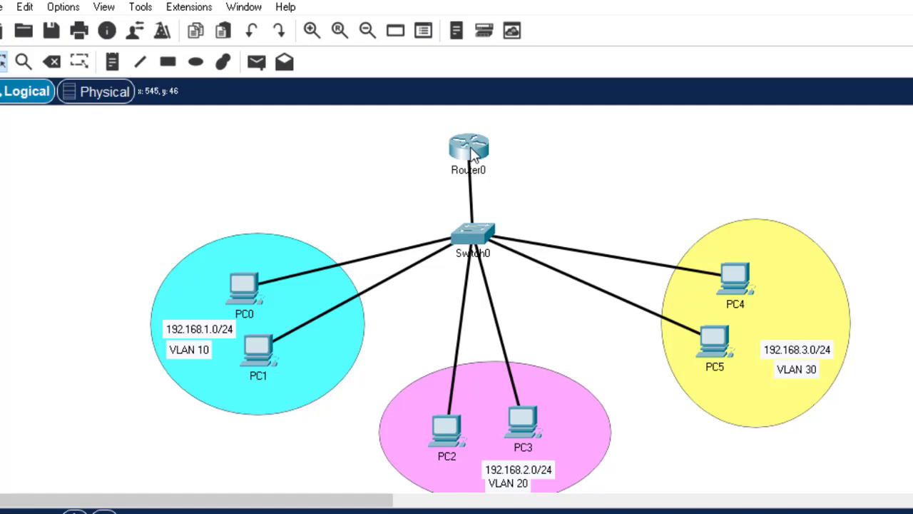
drag(471, 147, 475, 135)
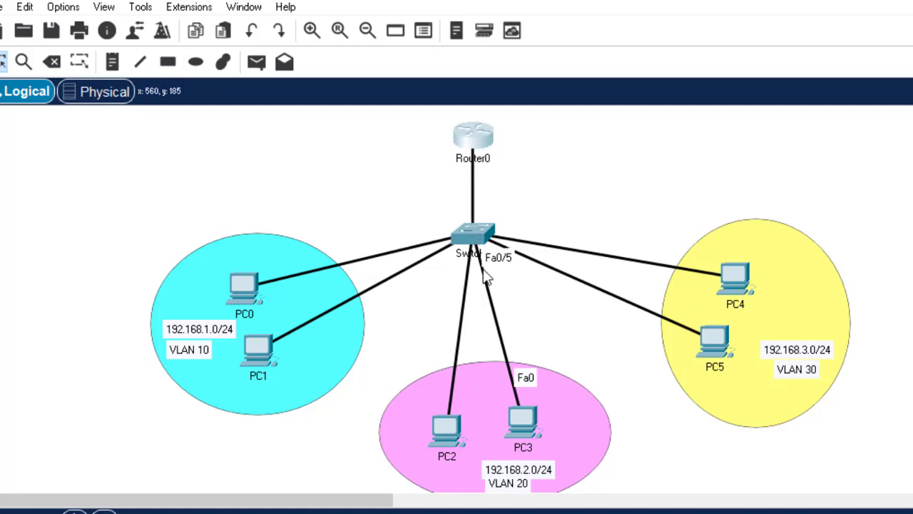
Open the command line of Switch0 and enter global configuration mode with EN and config t
click(475, 232)
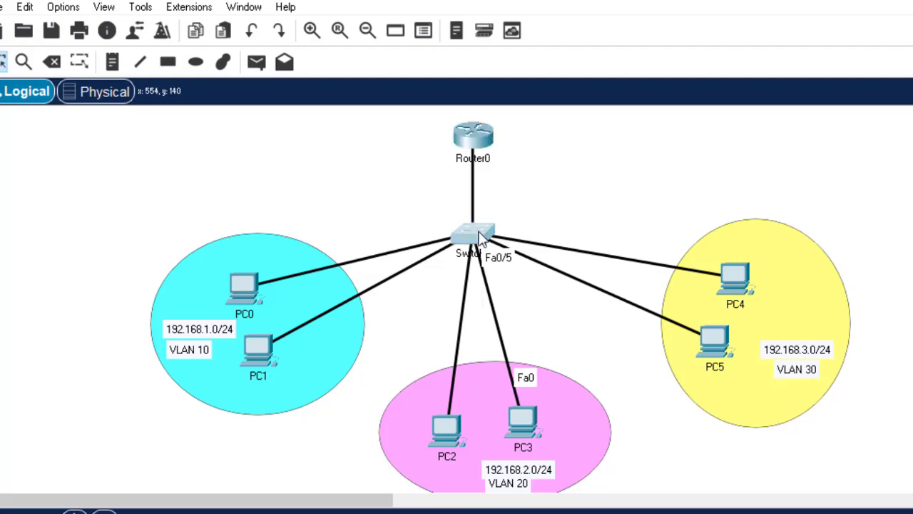
click(414, 34)
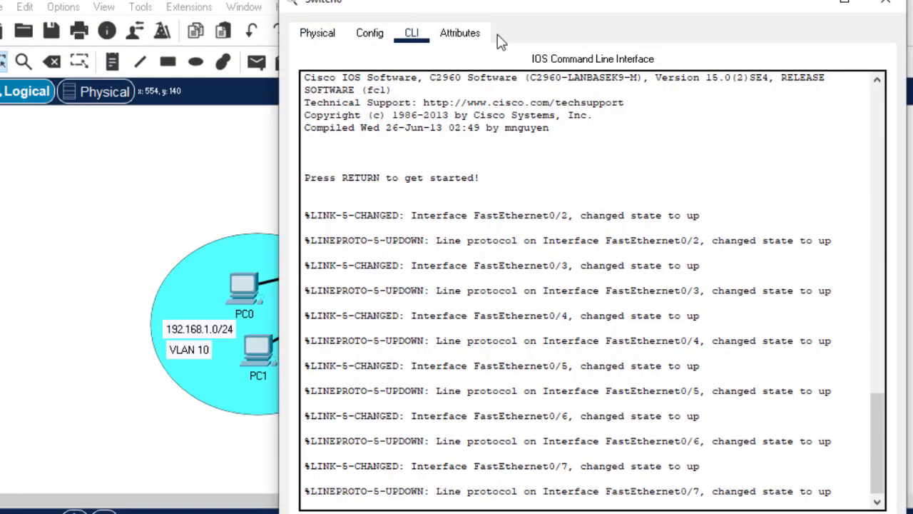
key(Return)
key(Return)
key(Return)
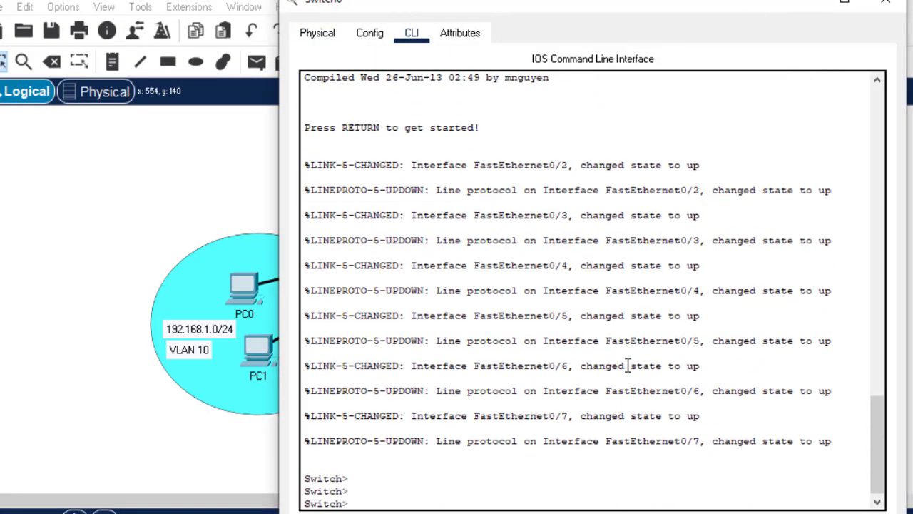
text(EN)
key(Return)
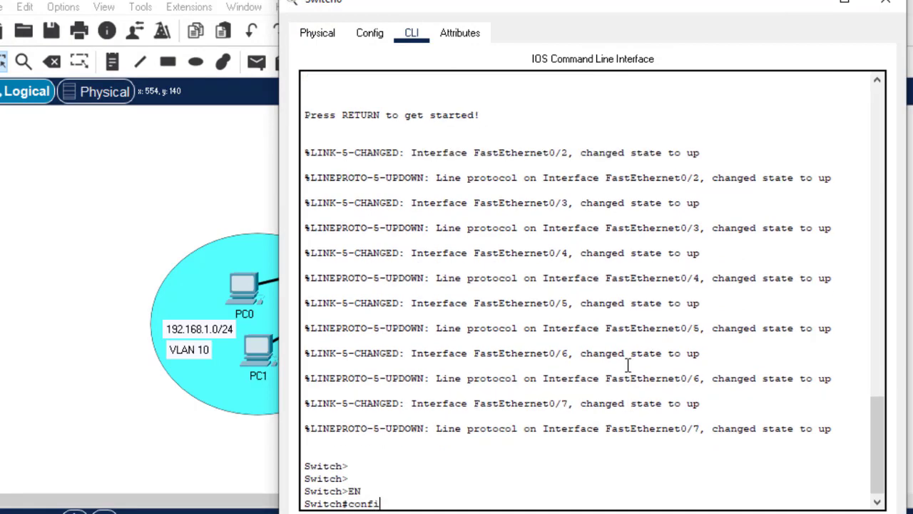
text(config t)
key(Return)
key(Return)
key(Return)
key(Return)
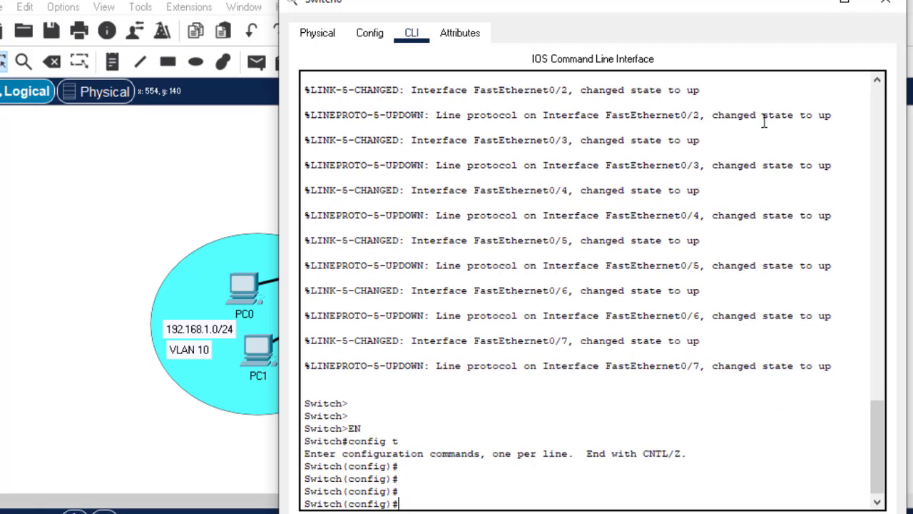
Check the switch ports of PC0 and PC1, and set the interface range fa0/2-3 on Switch0 to switchport mode access
click(806, 7)
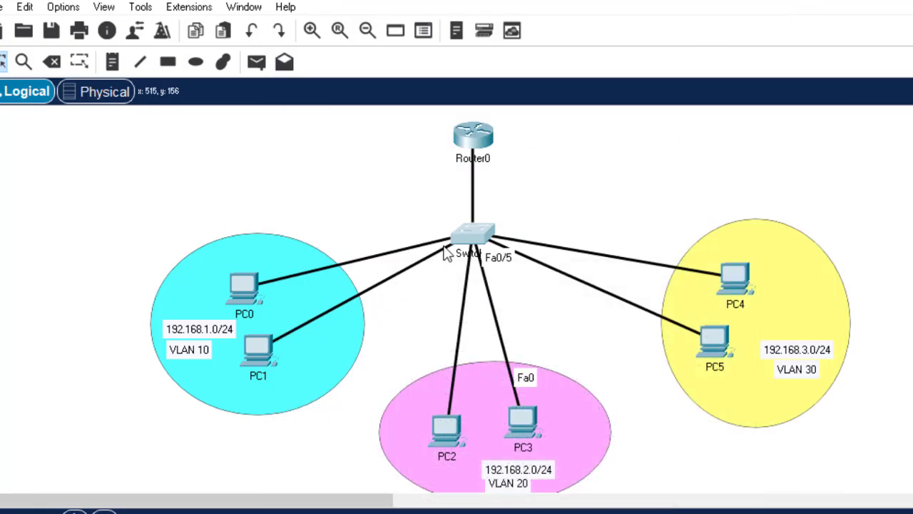
mouse_move(441, 253)
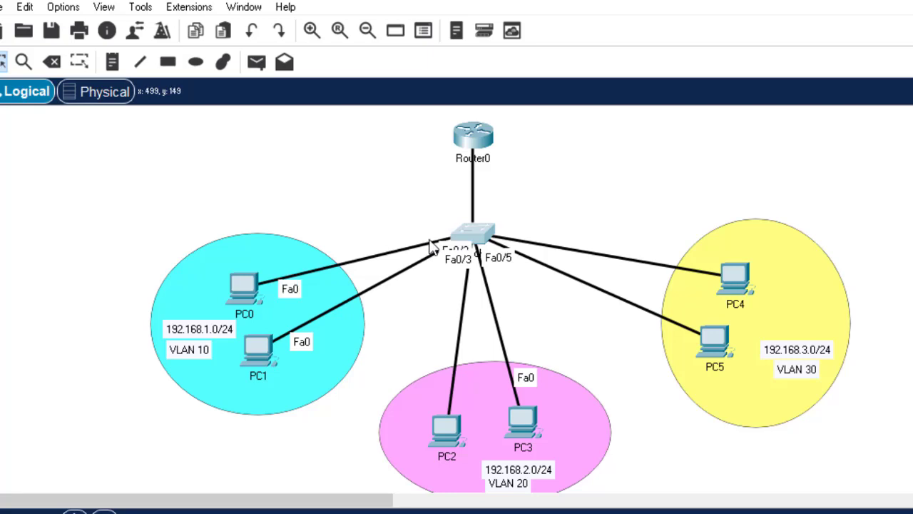
click(477, 232)
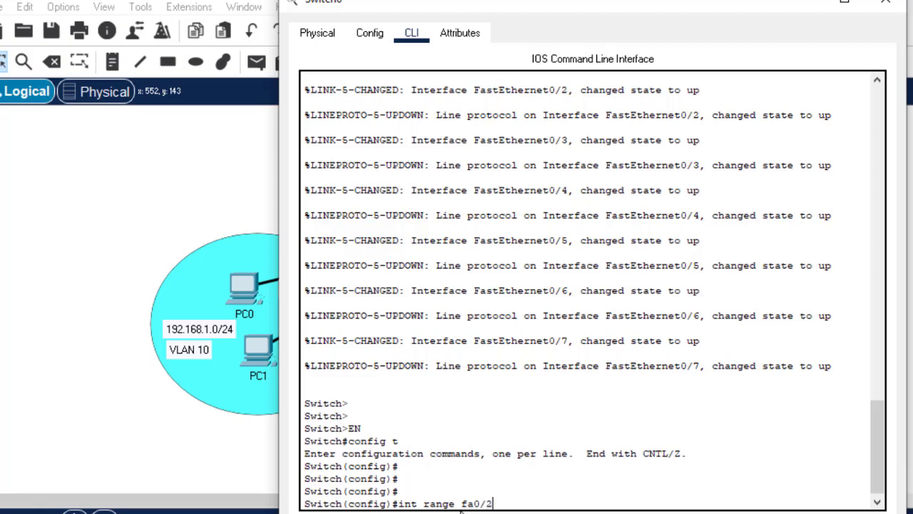
key(Return)
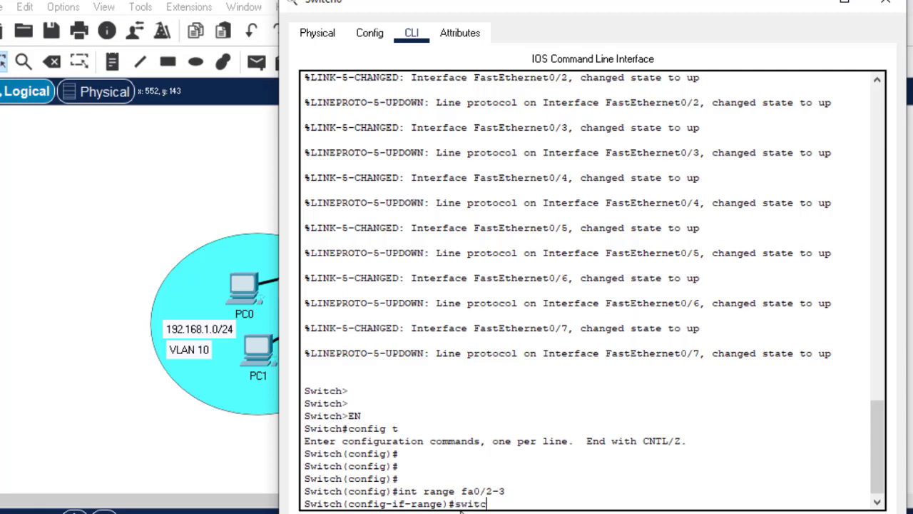
text(switc)
key(Tab)
text(mo)
key(Tab)
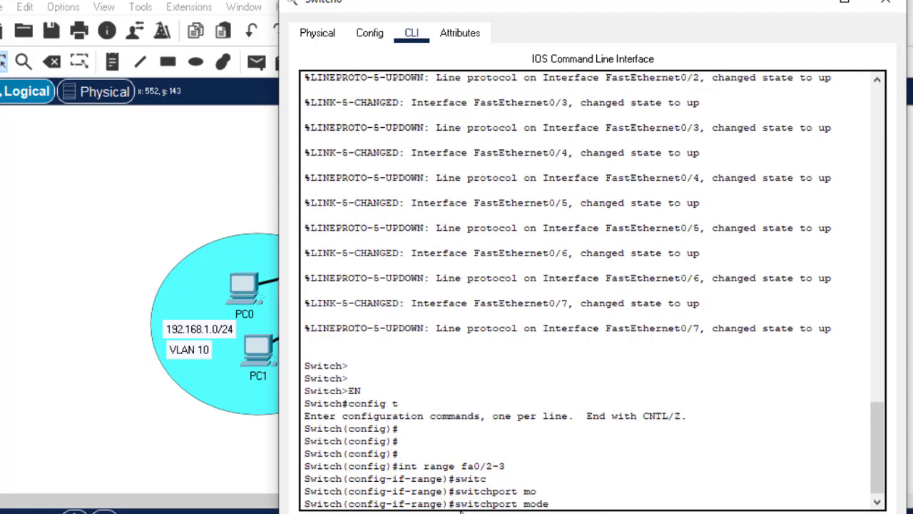
text(acc)
key(Tab)
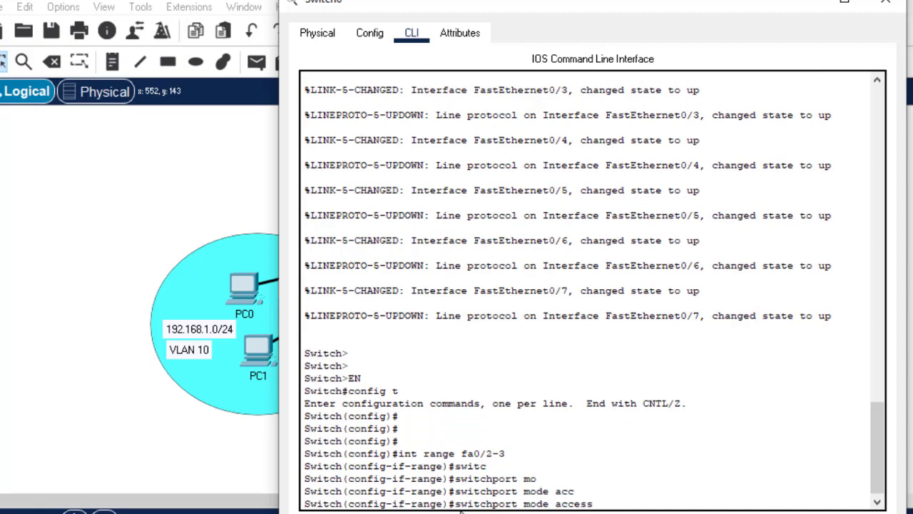
key(Return)
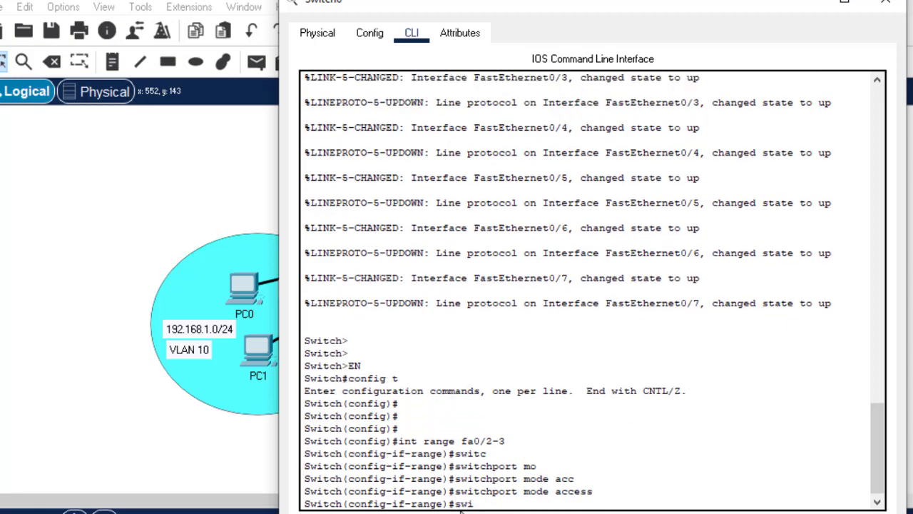
Assign the interface range fa0/2-3 to access VLAN 10, save with do wr, and return to the topology
text(swit)
key(Tab)
text(ac)
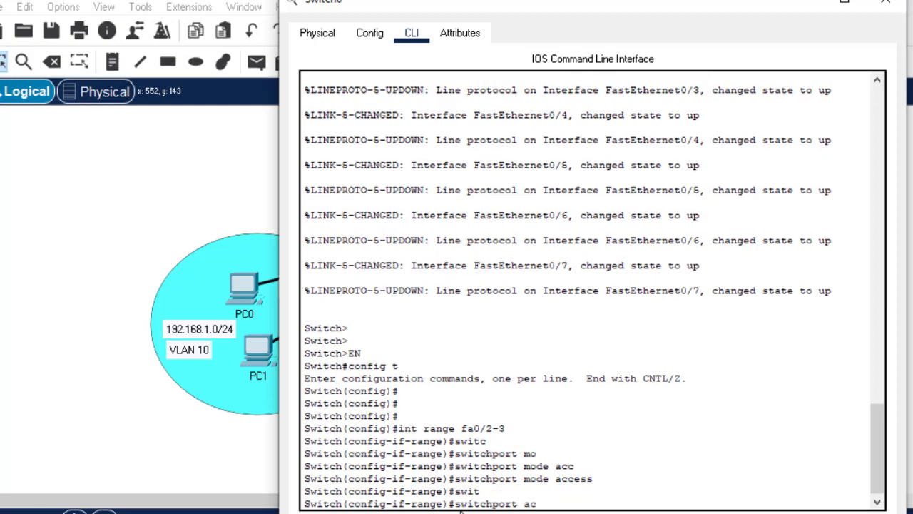
text(c)
key(Tab)
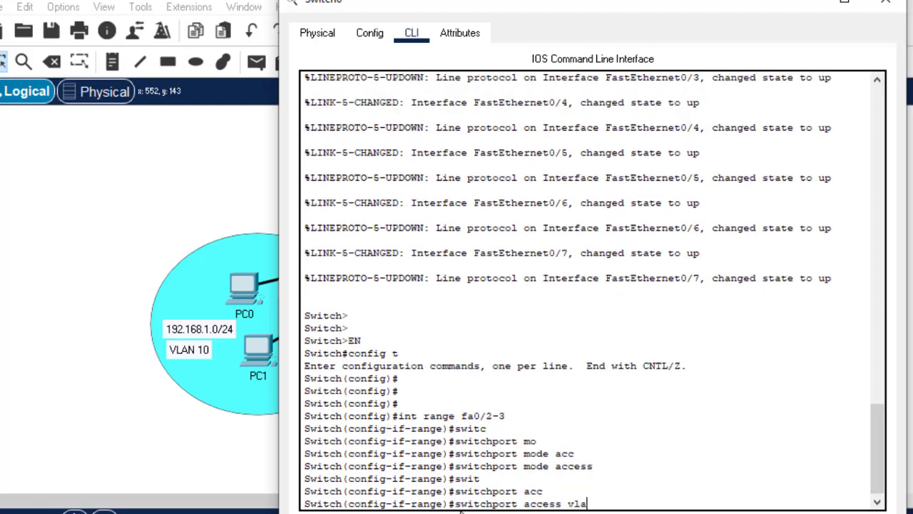
text(vlan 10)
key(Return)
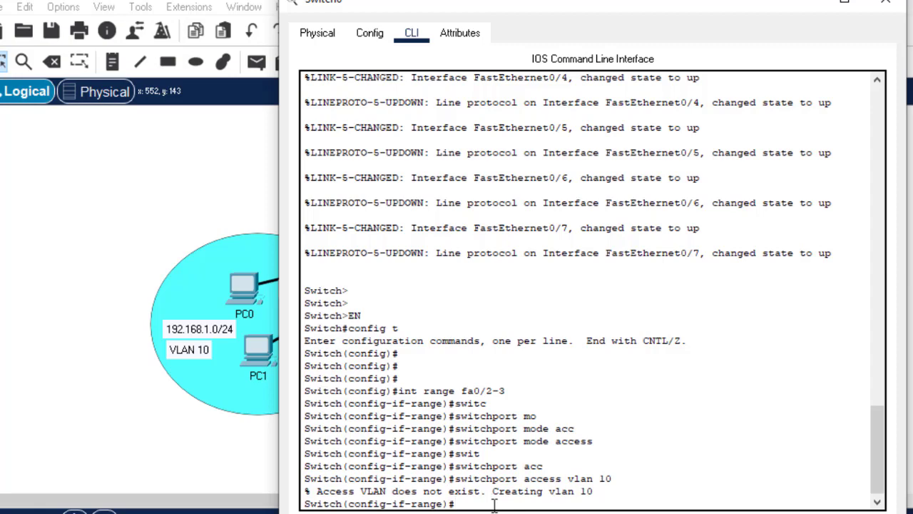
text(do wr)
key(Return)
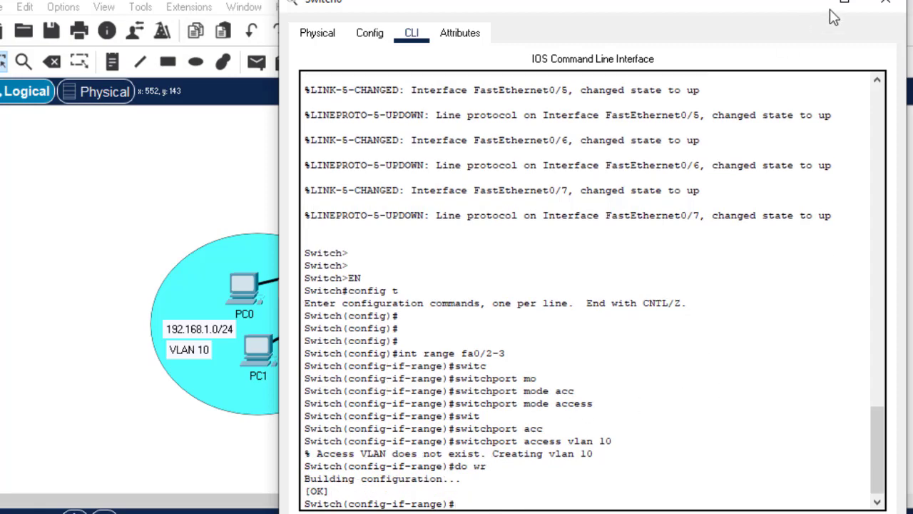
click(887, 5)
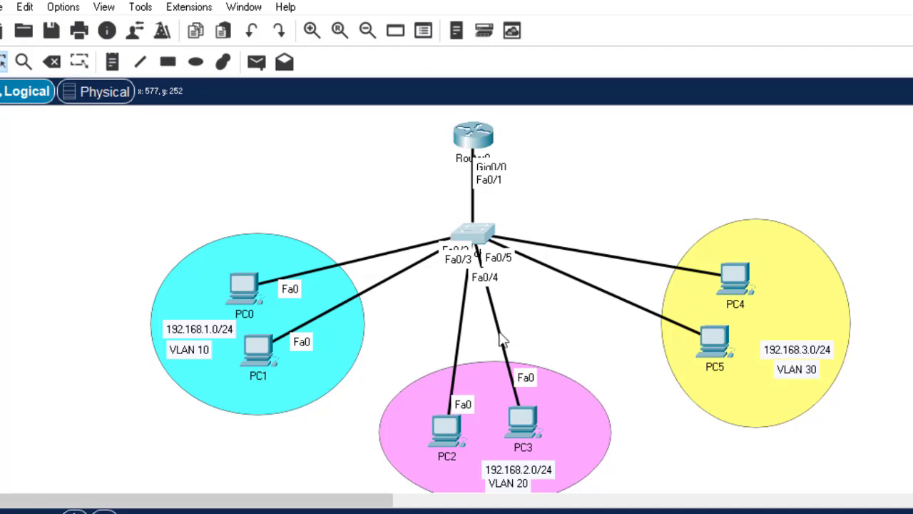
Reopen the command line of Switch0 and exit the interface range mode back to global configuration
click(476, 230)
key(Return)
key(Return)
key(Return)
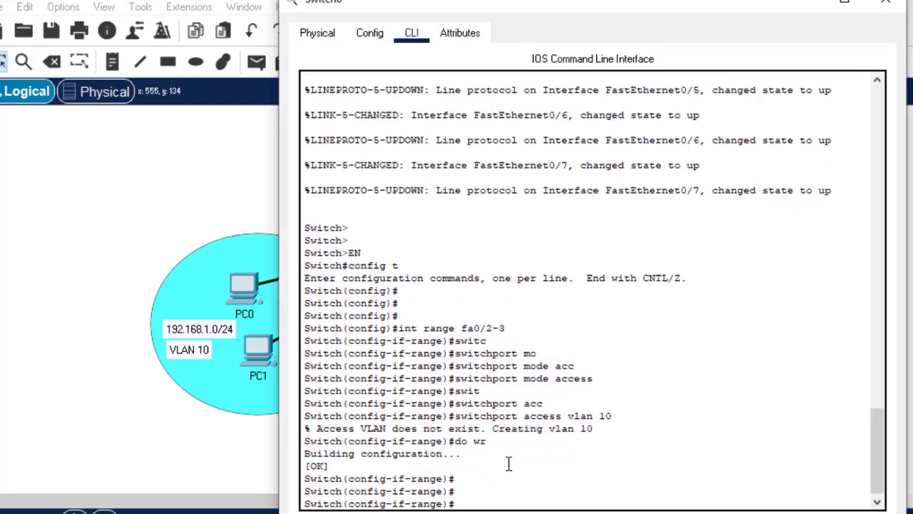
text(exit)
key(Return)
key(Return)
key(Return)
key(Return)
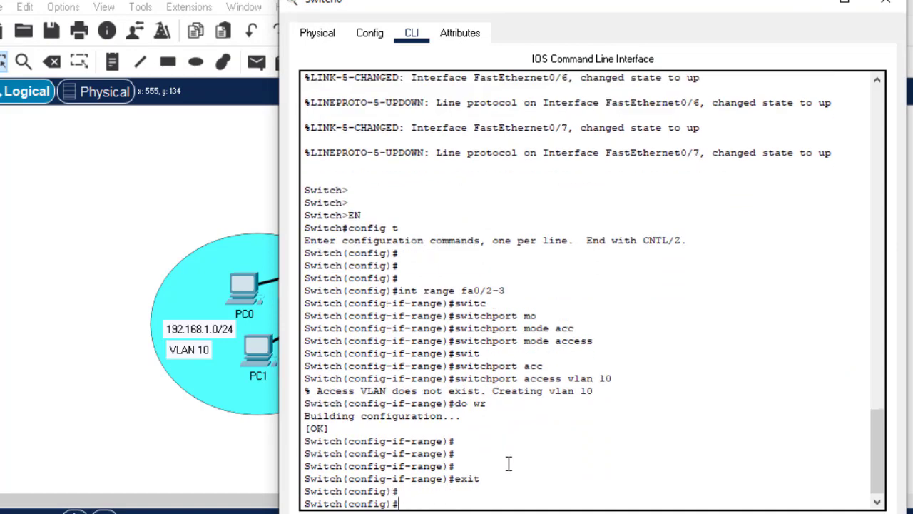
Enter configuration of the interface range fa0/4-5 on Switch0
text(switchport access vlan 10)
key(Up)
key(Up)
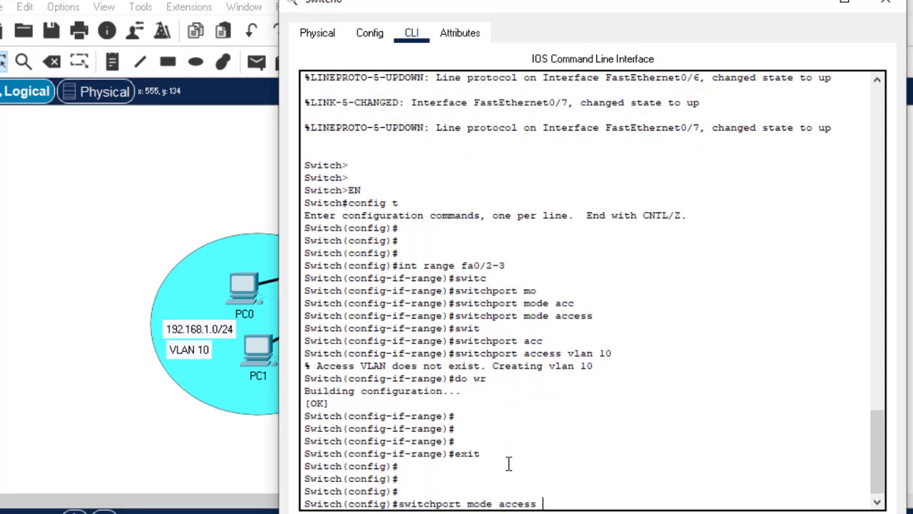
key(BackSpace)
key(BackSpace)
key(BackSpace)
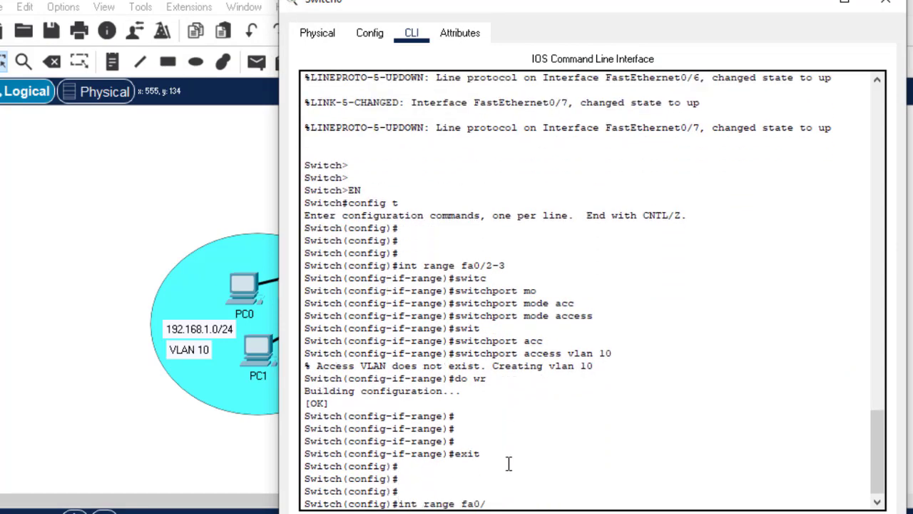
text(4-5)
key(Return)
Set the interface range fa0/4-5 to switchport mode access
key(Up)
key(Up)
key(Up)
key(Up)
key(Up)
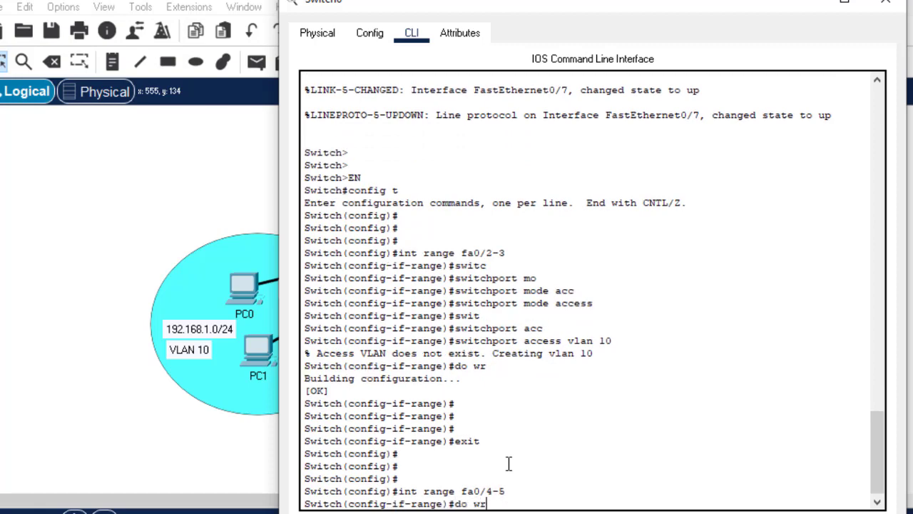
key(Return)
Assign the interface range fa0/4-5 to access VLAN 20, save with do wr, and return to the topology
key(Up)
key(Up)
key(Up)
key(Up)
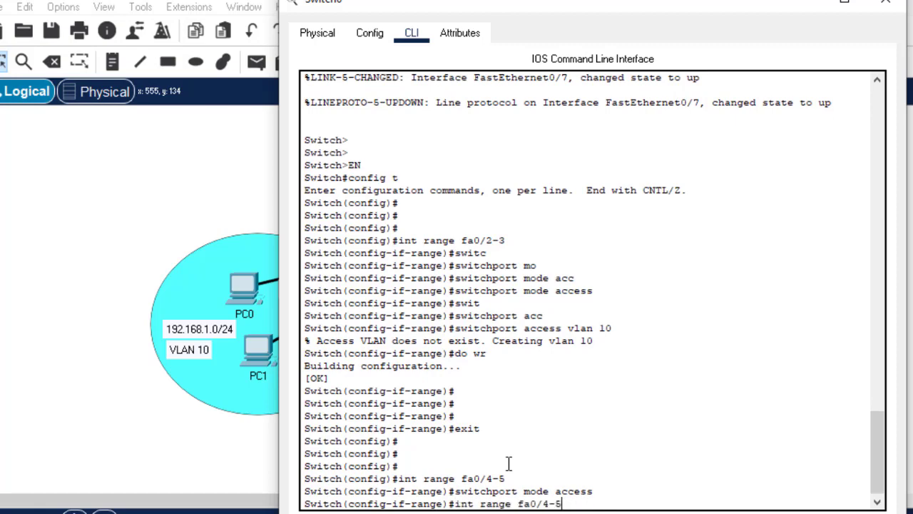
key(Up)
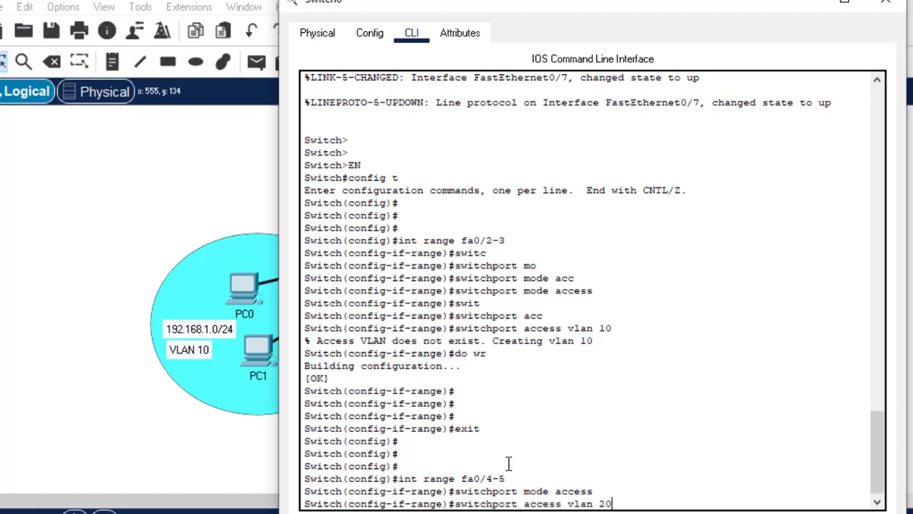
key(Return)
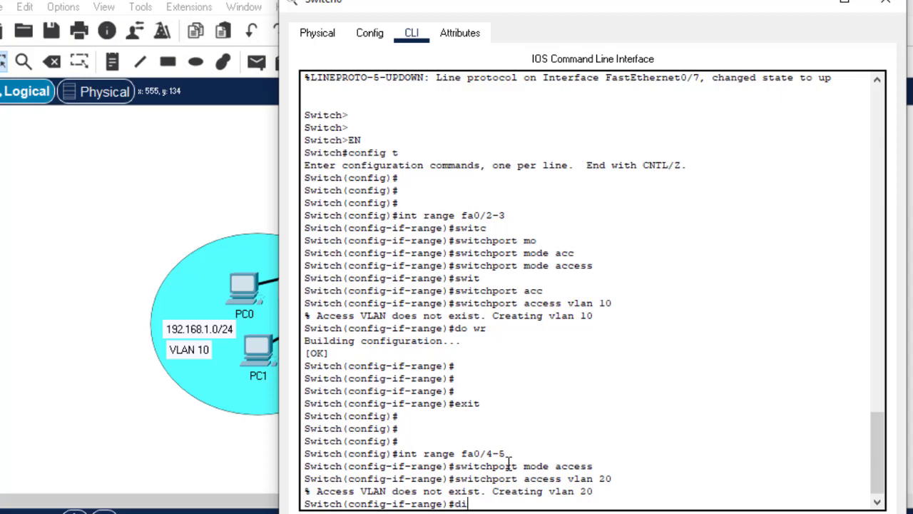
text(do wr)
key(Return)
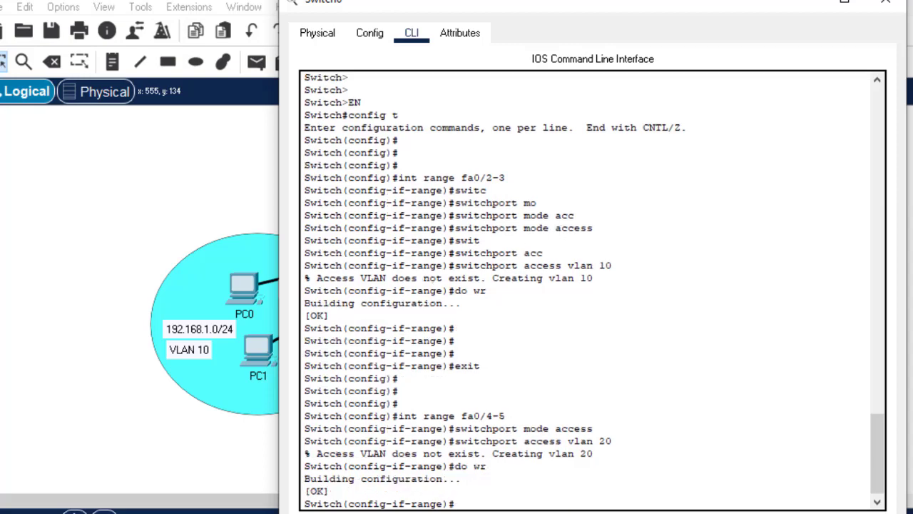
click(885, 9)
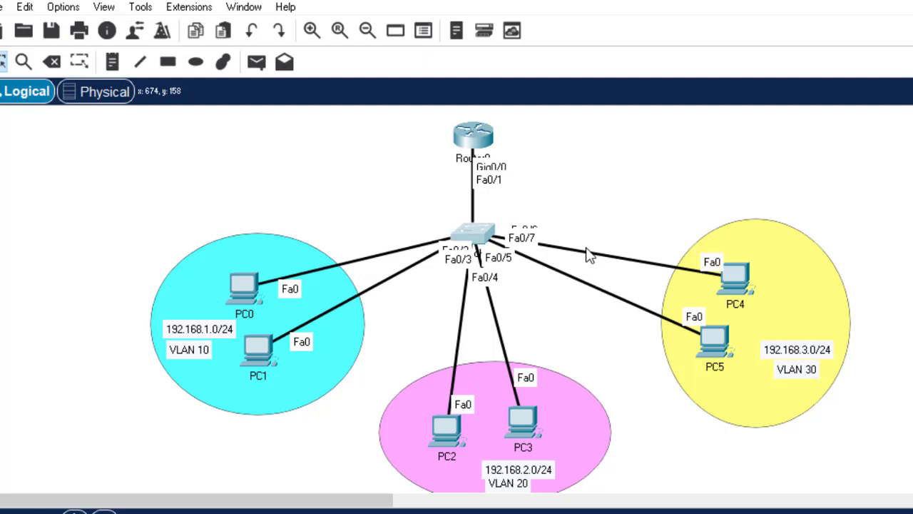
Open Switch0's command line again and leave the fa0/4-5 range mode for global configuration mode
click(474, 239)
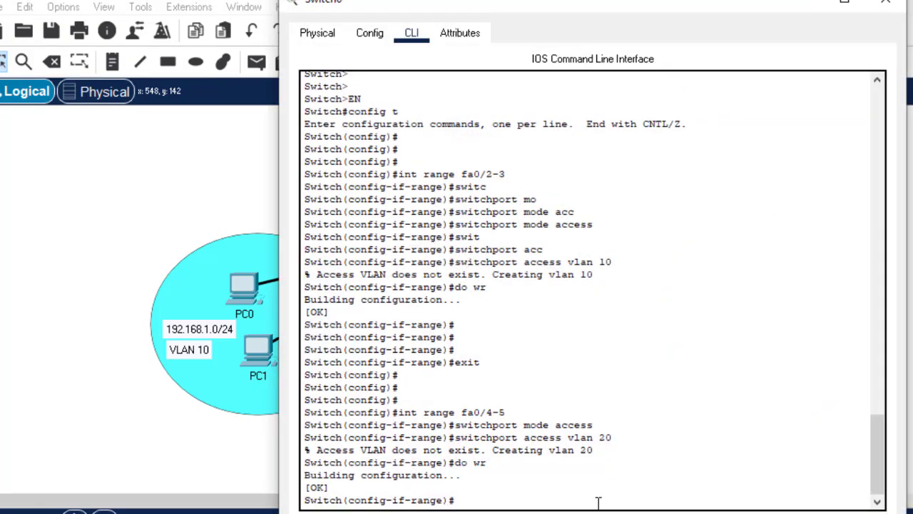
key(Return)
key(Return)
key(Return)
text(e)
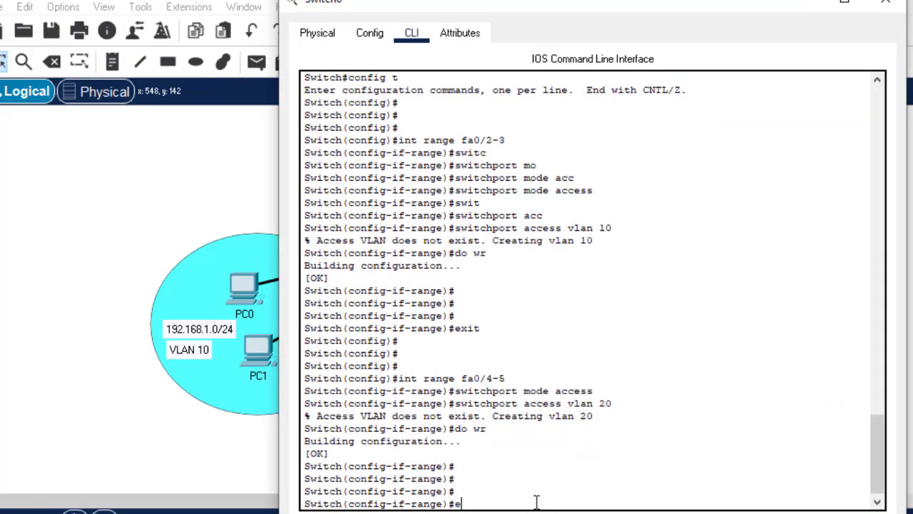
text(xit)
key(Return)
key(Return)
key(Return)
key(Return)
Enter configuration of the interface range fa0/6-7 on Switch0
text(exit)
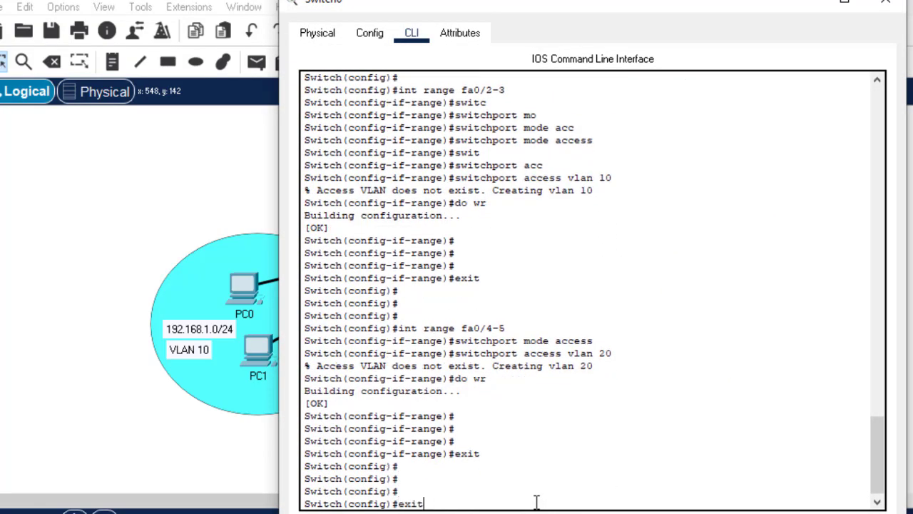
key(Up)
key(Up)
key(Up)
key(Up)
key(Up)
key(BackSpace)
key(BackSpace)
key(BackSpace)
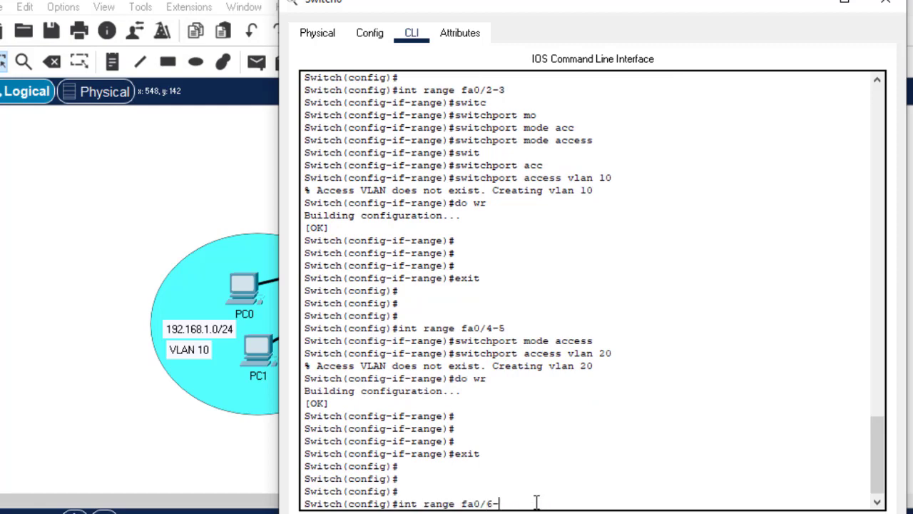
text(6-7)
key(Return)
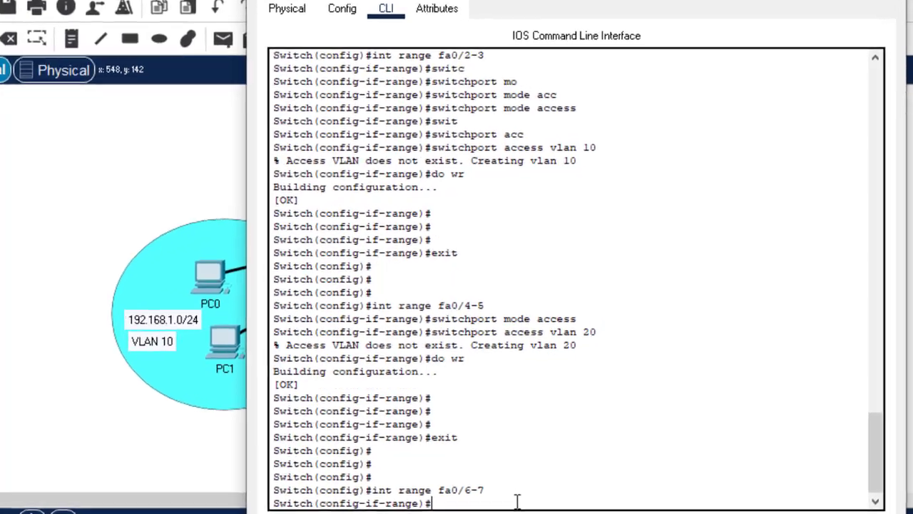
Set the interface range fa0/6-7 to switchport mode access
key(Up)
key(Up)
key(Up)
key(Up)
key(Up)
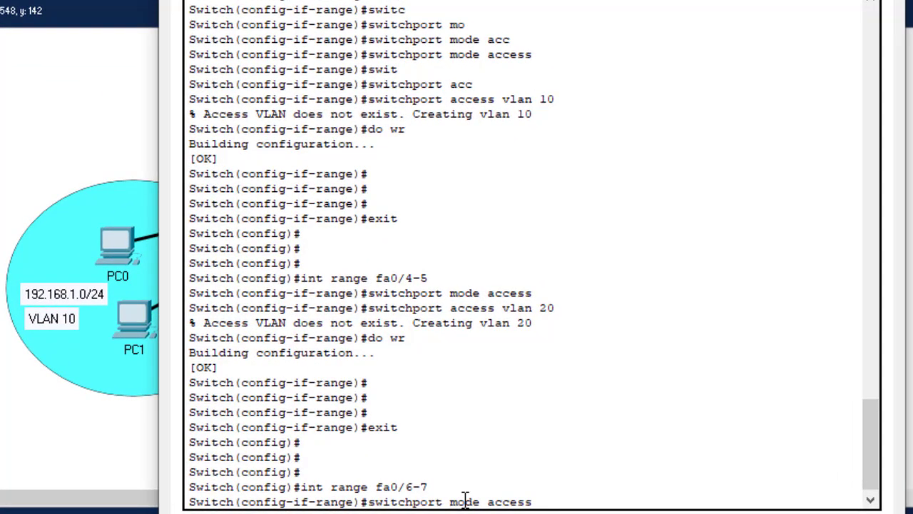
key(Return)
Assign the interface range fa0/6-7 to access VLAN 30 and save the switch configuration with do wr
key(Up)
key(Up)
key(Up)
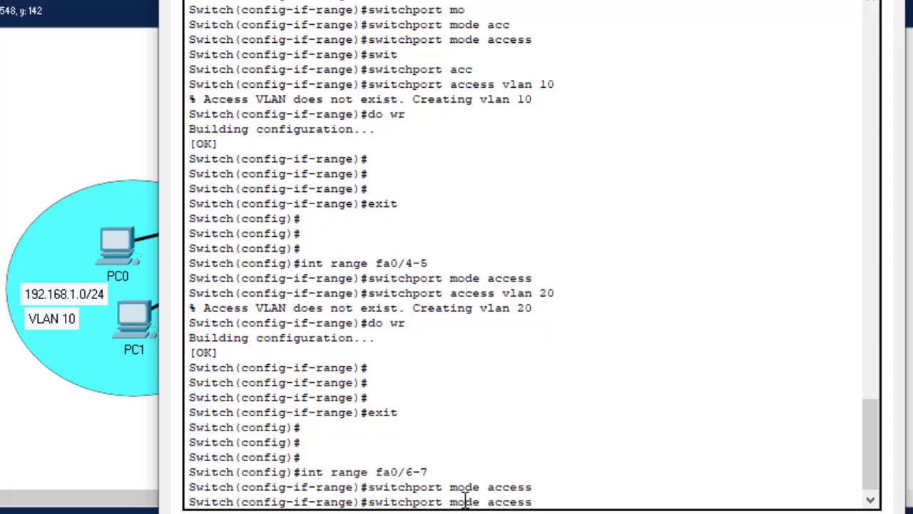
key(Up)
key(Up)
key(Down)
key(BackSpace)
key(BackSpace)
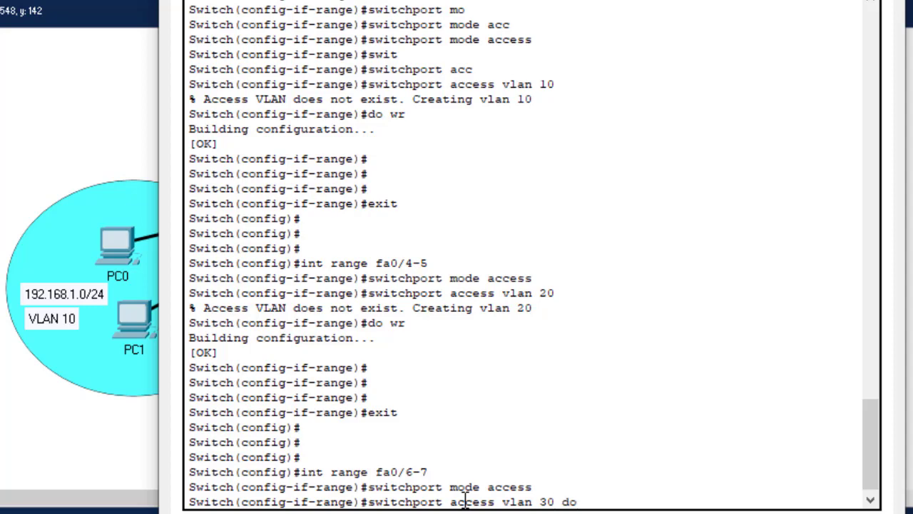
key(BackSpace)
key(Return)
text(d)
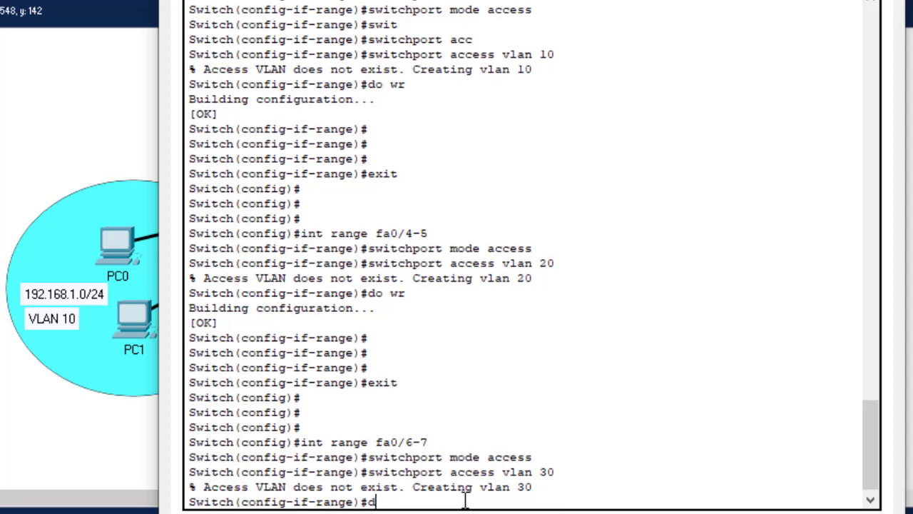
text(o wr)
key(Return)
key(Return)
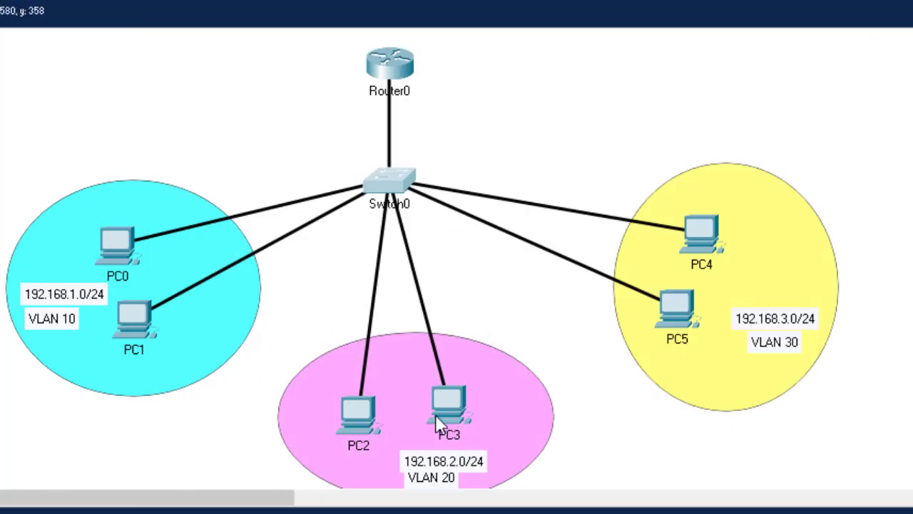
Give PC0 the static IPv4 address 192.168.1.2 and fill in its subnet mask
click(119, 239)
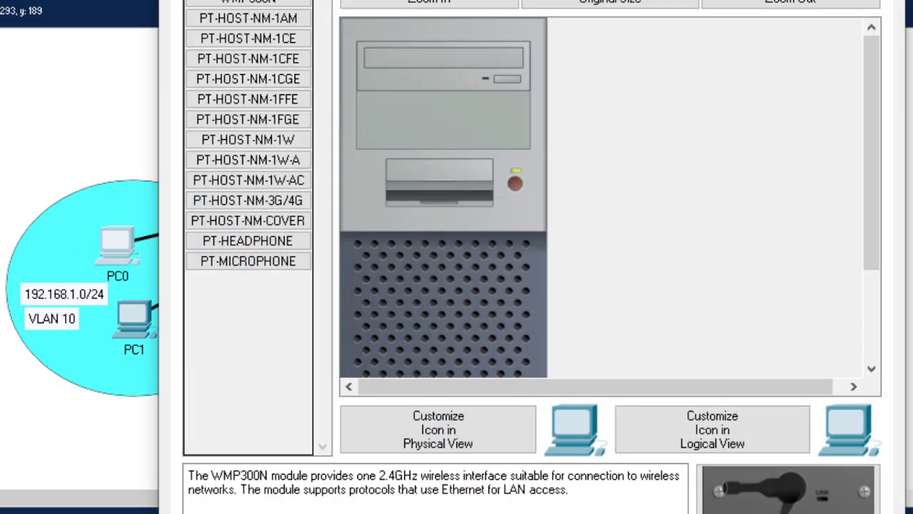
click(343, 1)
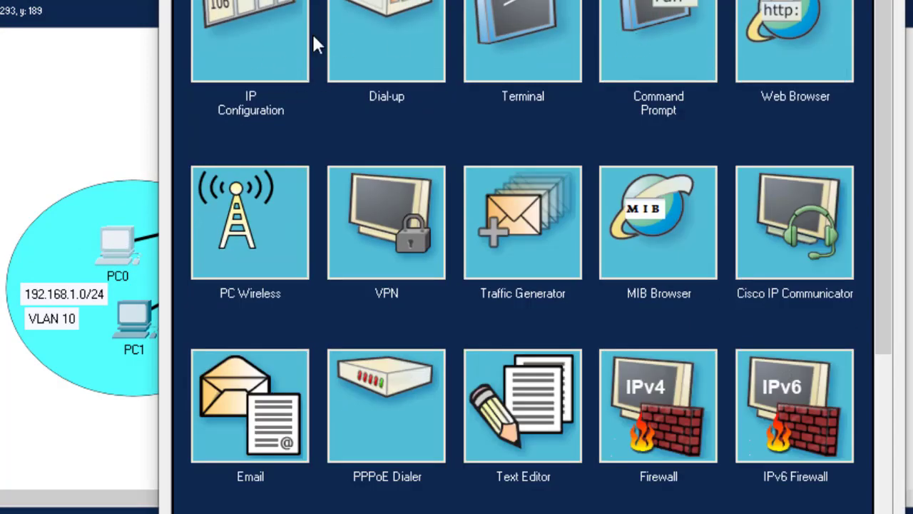
click(215, 83)
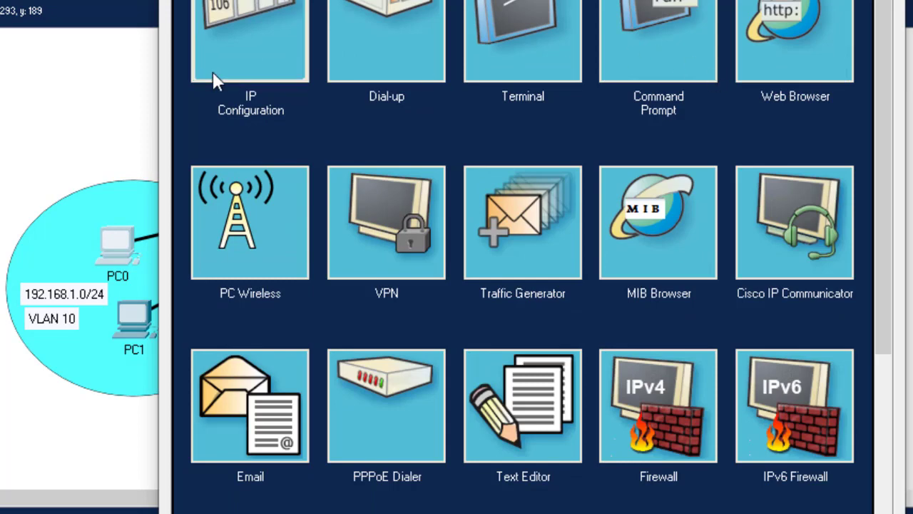
text(192)
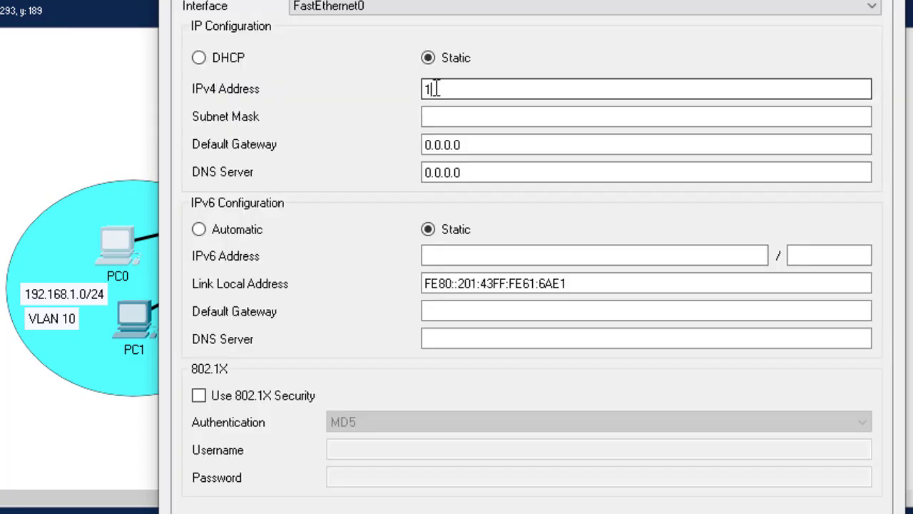
text(.168.1.2)
click(449, 116)
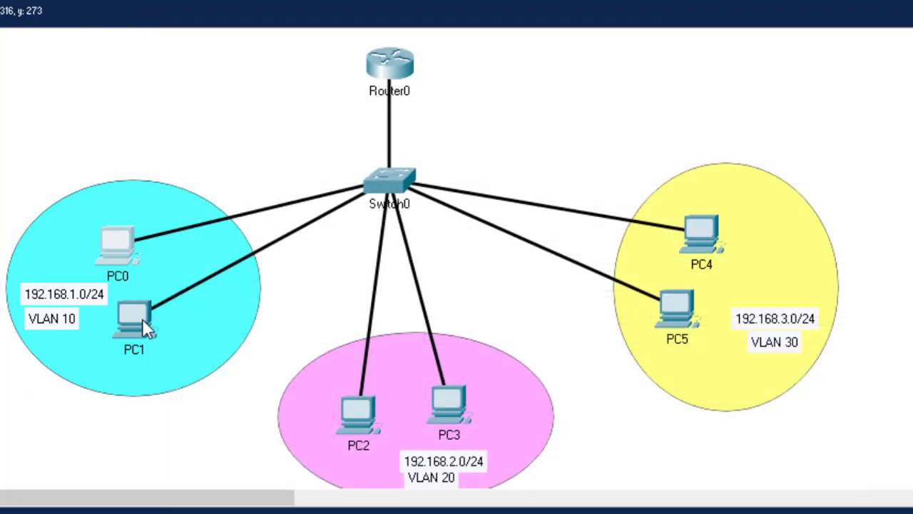
Give PC1 the static IPv4 address 192.168.1.3 and fill in its subnet mask
click(146, 327)
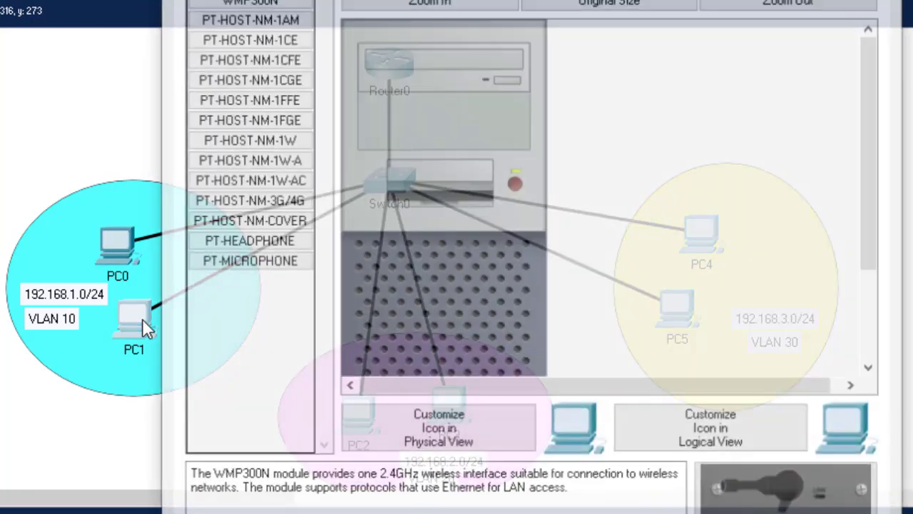
click(287, 1)
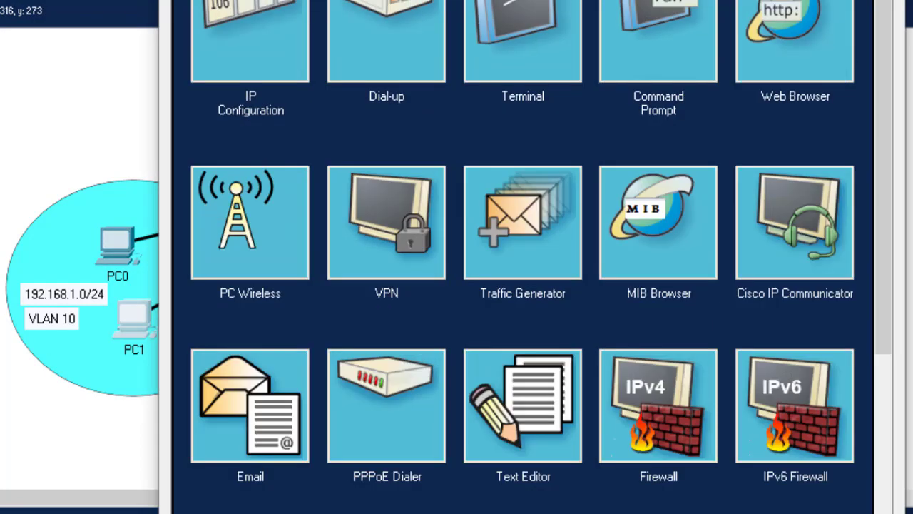
click(232, 37)
click(471, 89)
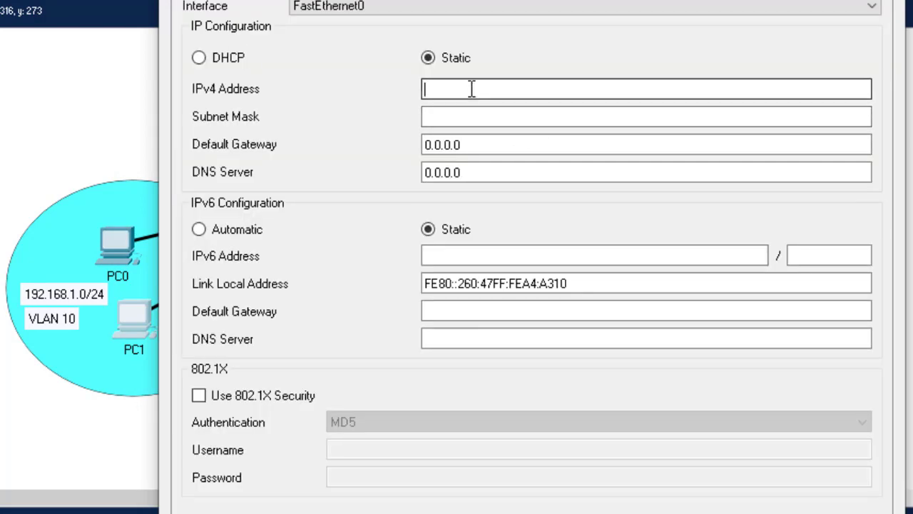
text(192.168.1.3)
click(473, 116)
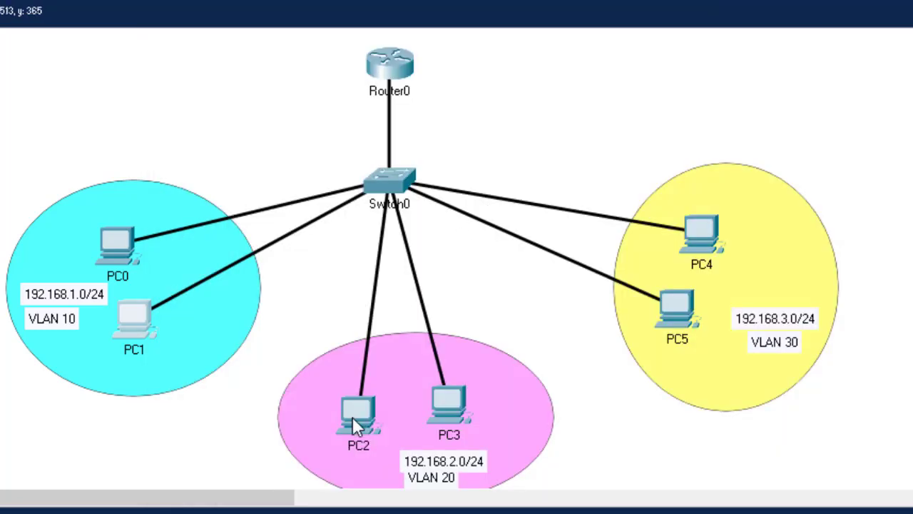
Give PC2 the static IPv4 address 192.168.2.2 with subnet mask 255.255.255.0, and copy the address
click(353, 417)
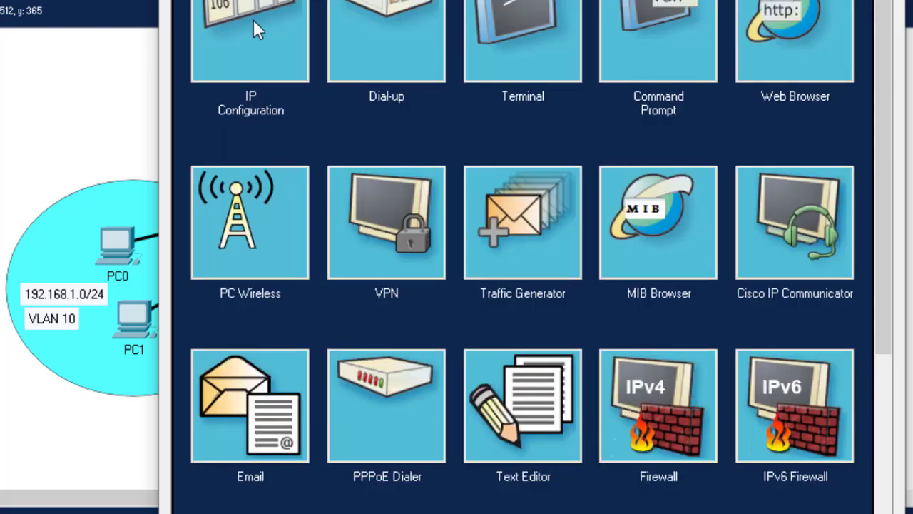
click(253, 19)
click(450, 93)
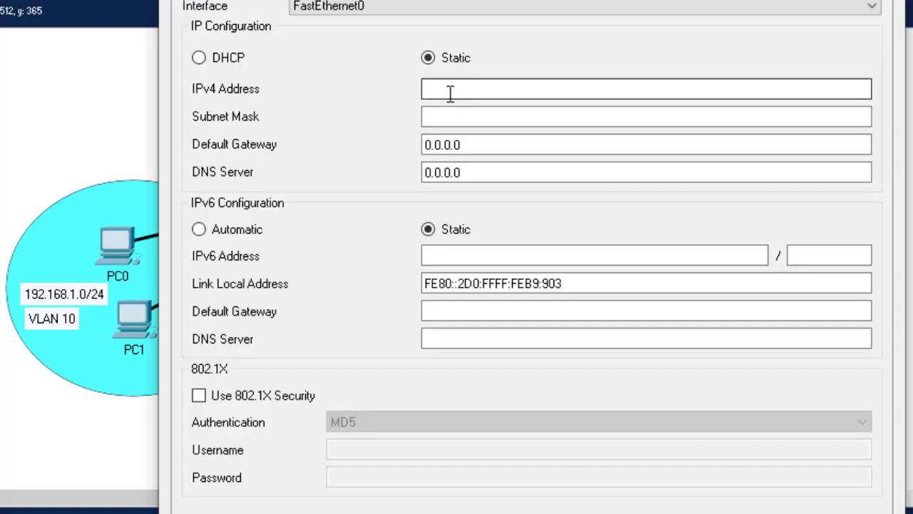
text(192.168.2.)
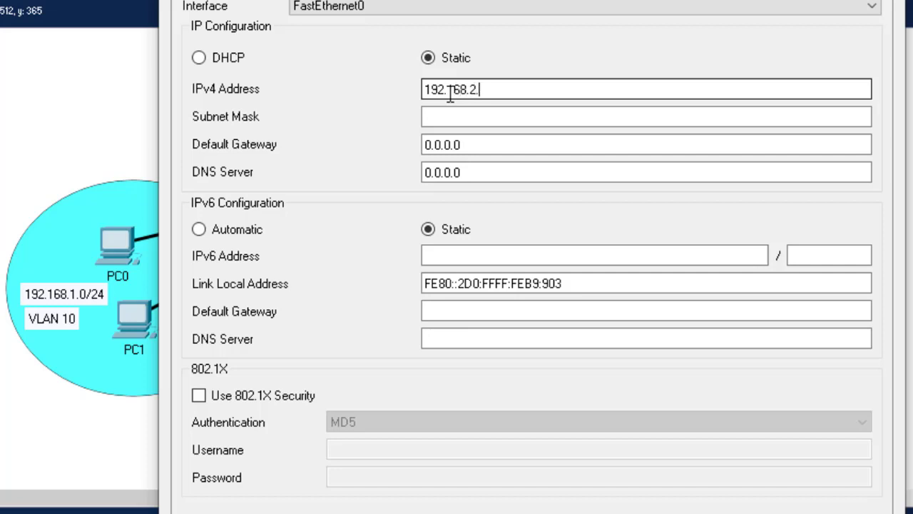
text(2)
click(457, 114)
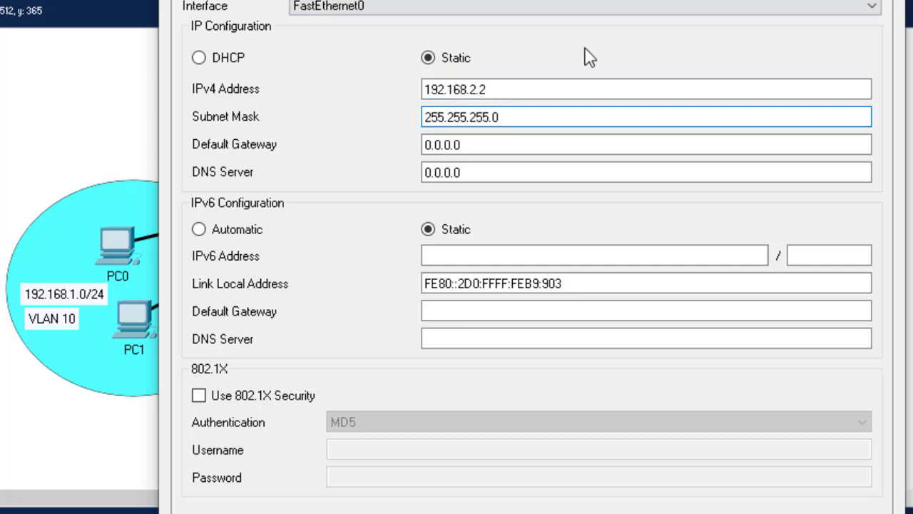
click(495, 88)
drag(495, 88, 284, 85)
key(ctrl+c)
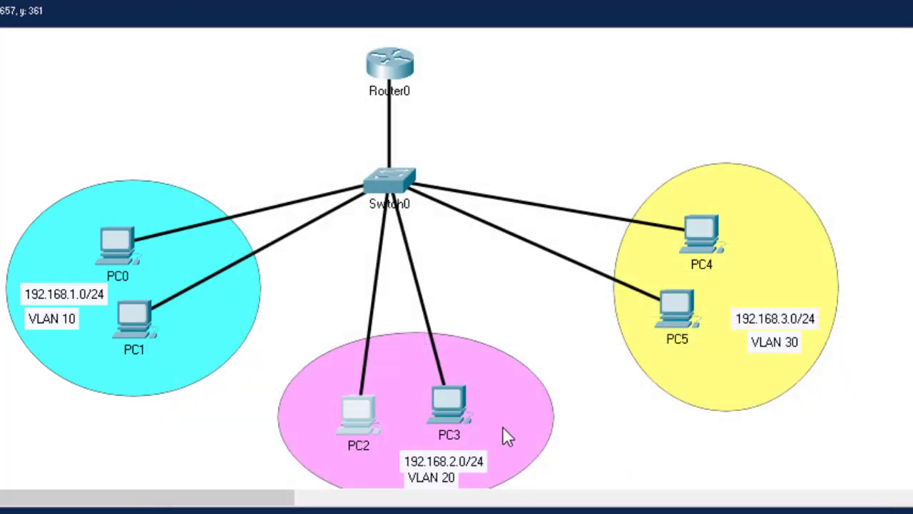
Give PC3 the static IPv4 address 192.168.2.3 and fill in its subnet mask
click(449, 433)
click(449, 393)
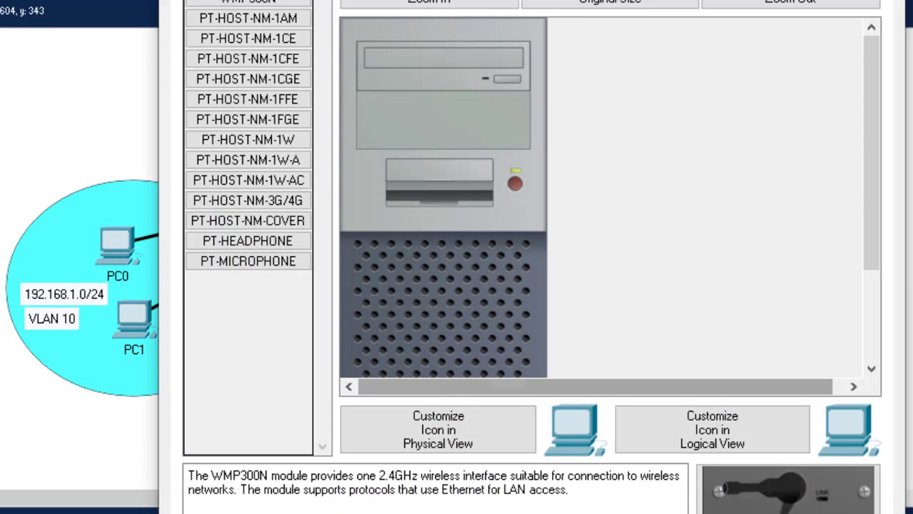
click(298, 3)
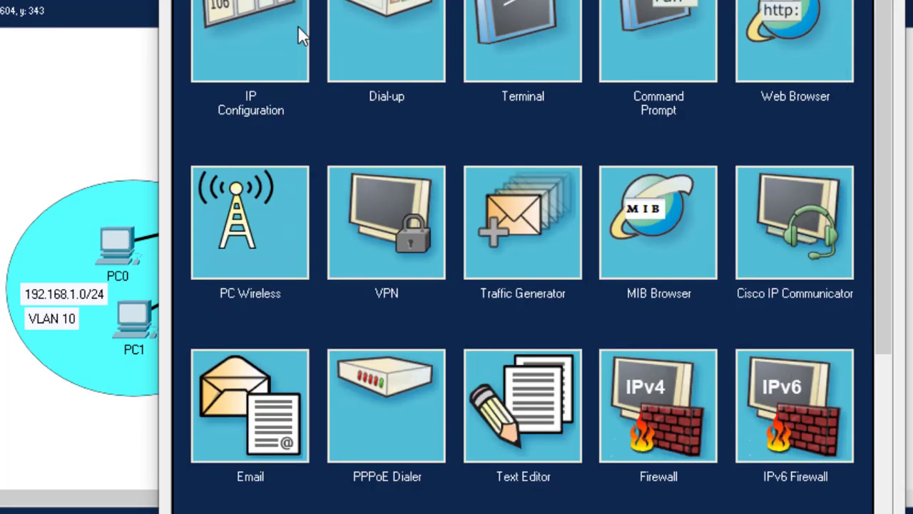
click(257, 47)
click(451, 87)
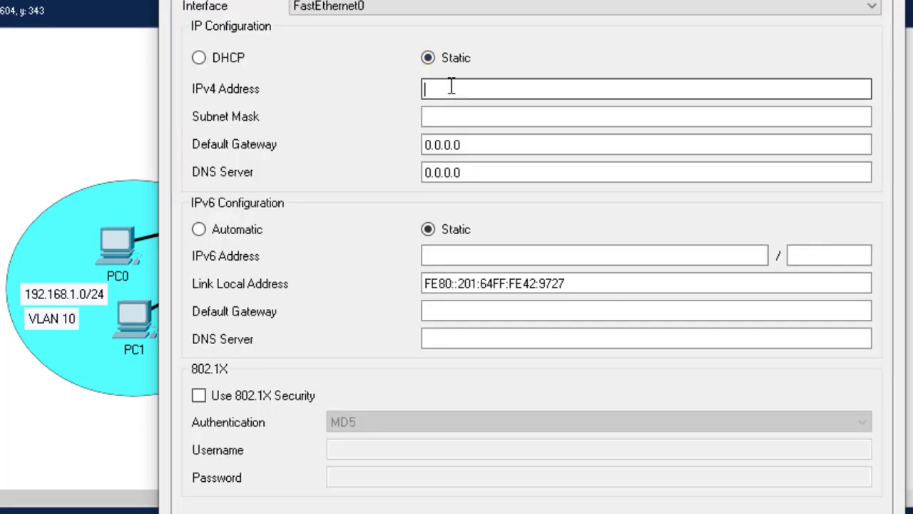
text(192.168.2.2)
key(BackSpace)
text(3)
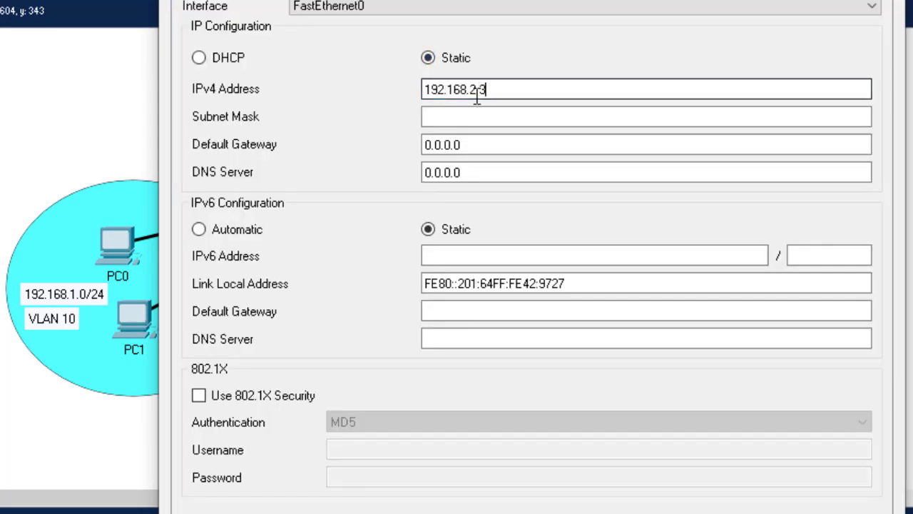
click(475, 116)
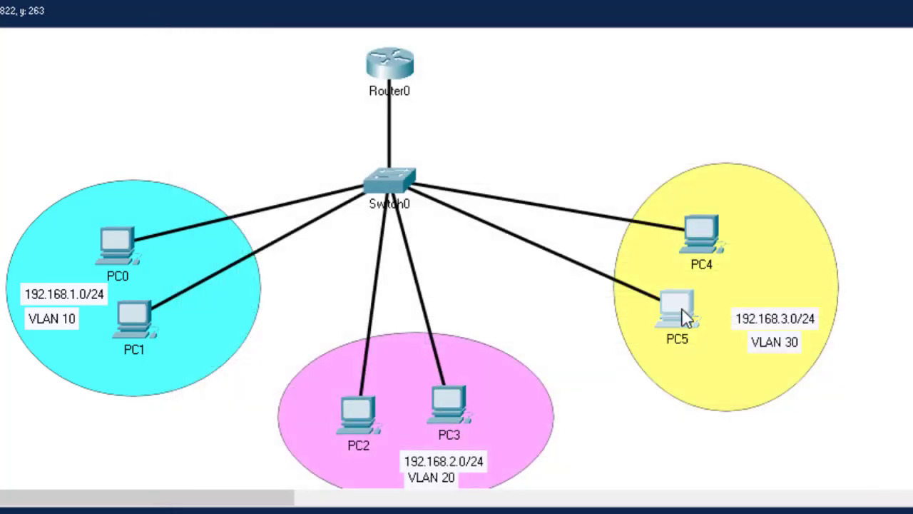
Give PC5 the static IPv4 address 192.168.3.2 with subnet mask 255.255.255.0
click(681, 310)
click(247, 0)
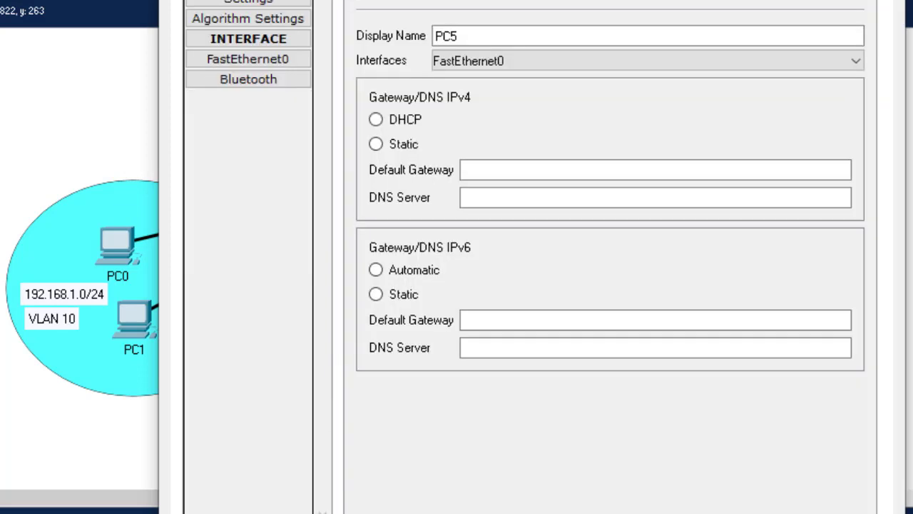
click(298, 0)
click(271, 43)
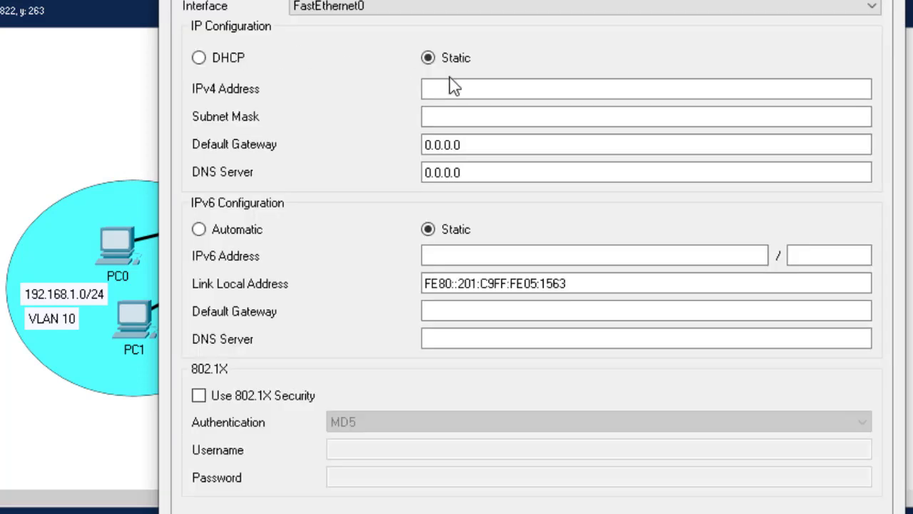
click(450, 88)
text(192.168.2.2)
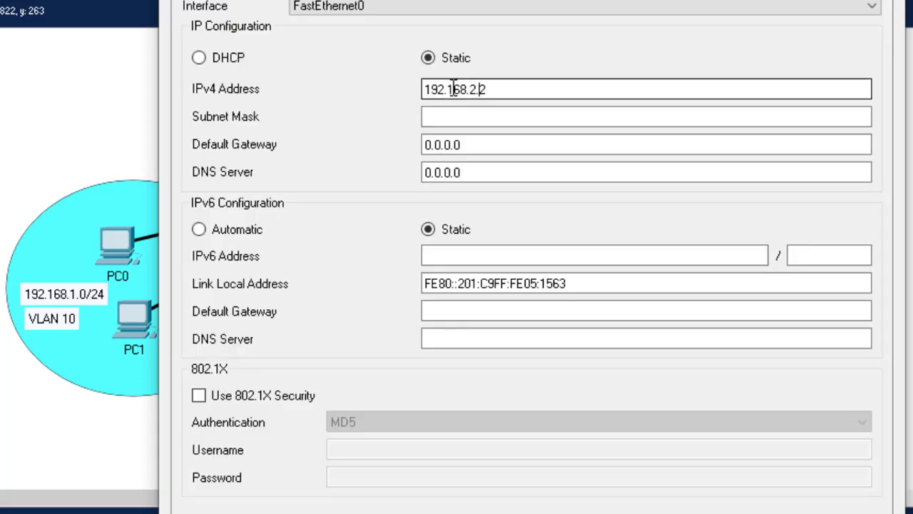
key(BackSpace)
key(BackSpace)
text(3)
click(450, 116)
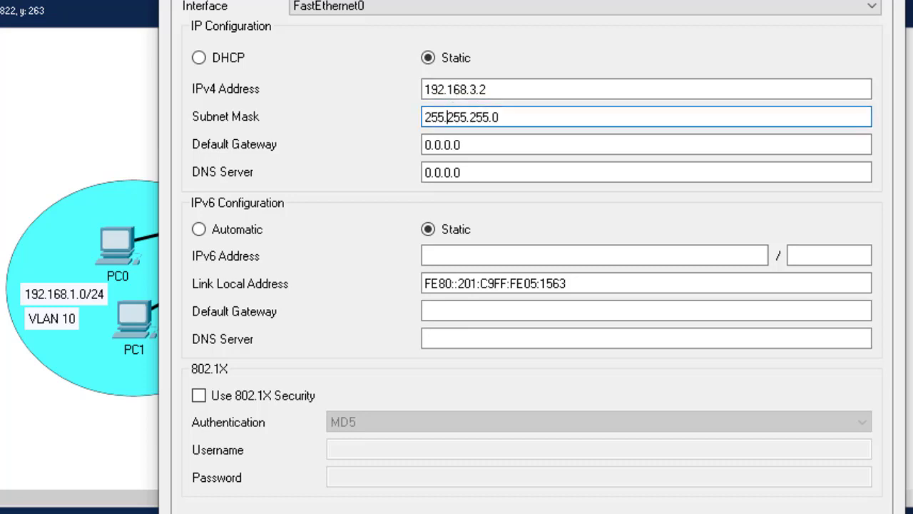
click(887, 1)
Give PC4 the static IPv4 address 192.168.3.3 with subnet mask 255.255.255.0
click(717, 226)
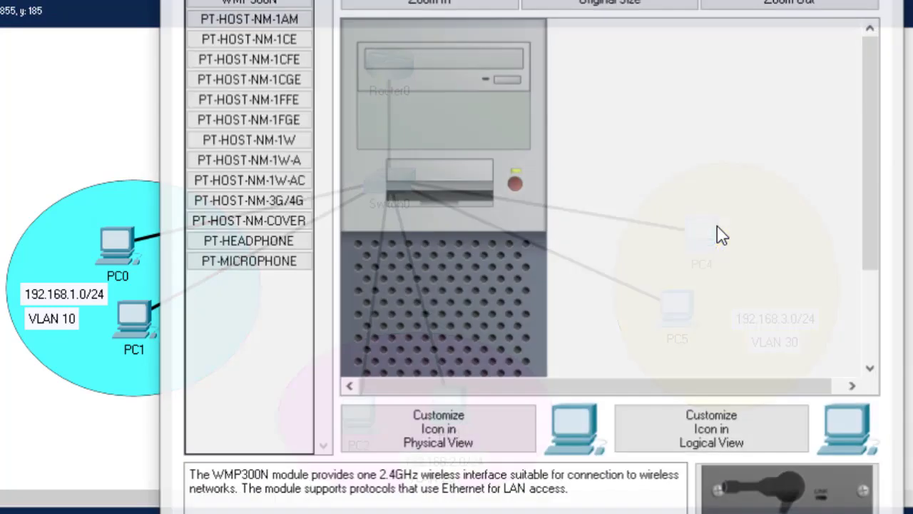
click(379, 2)
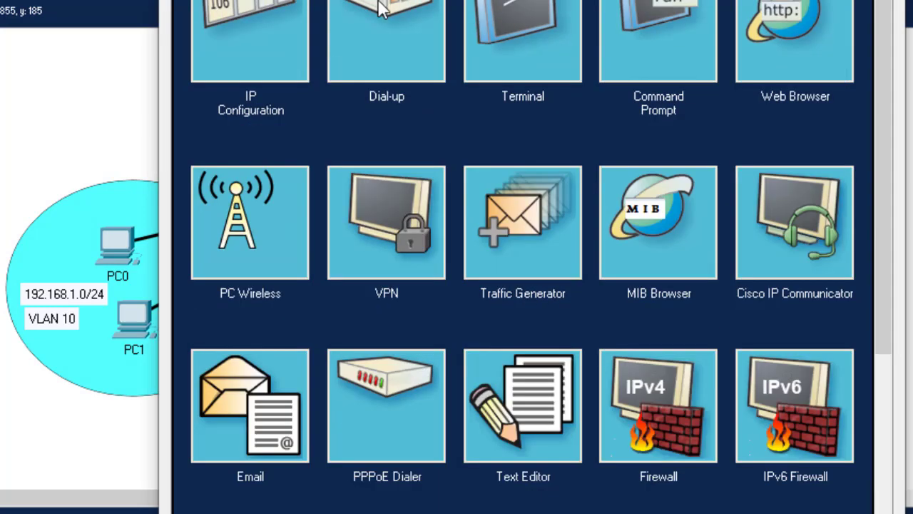
click(303, 50)
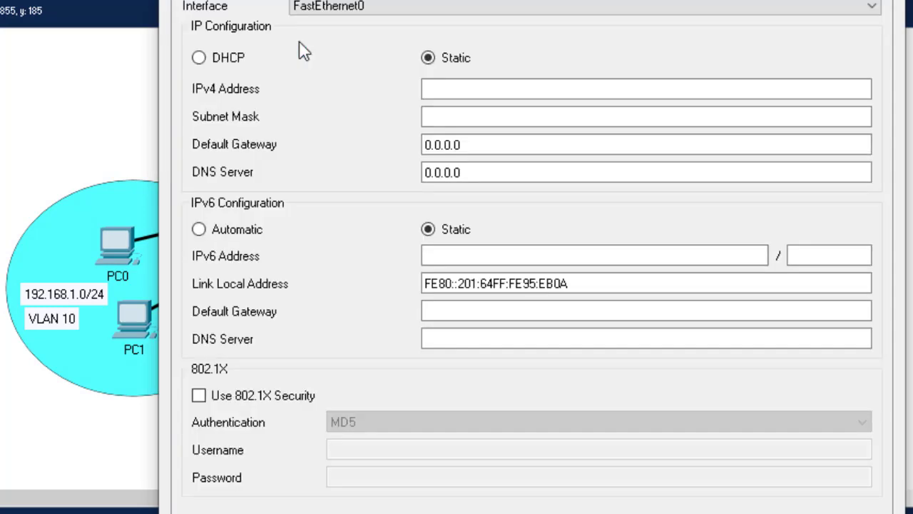
click(449, 89)
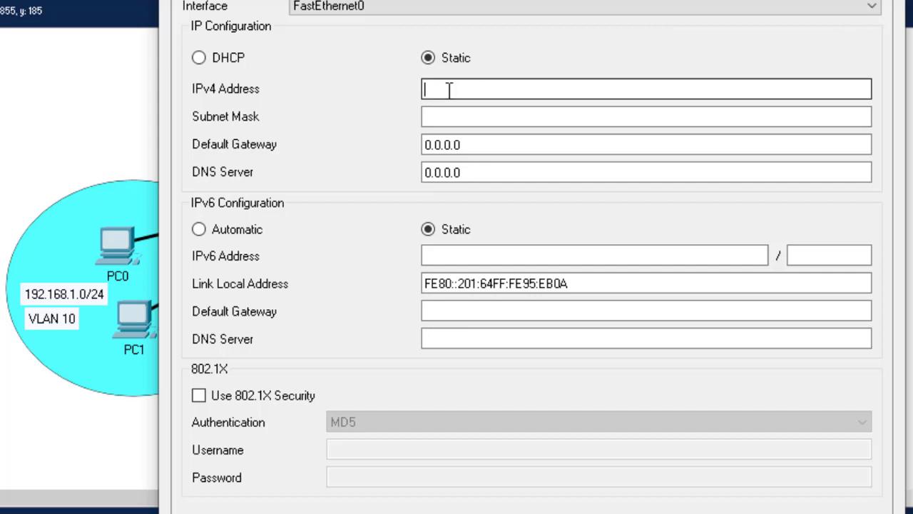
text(192.168.2.2)
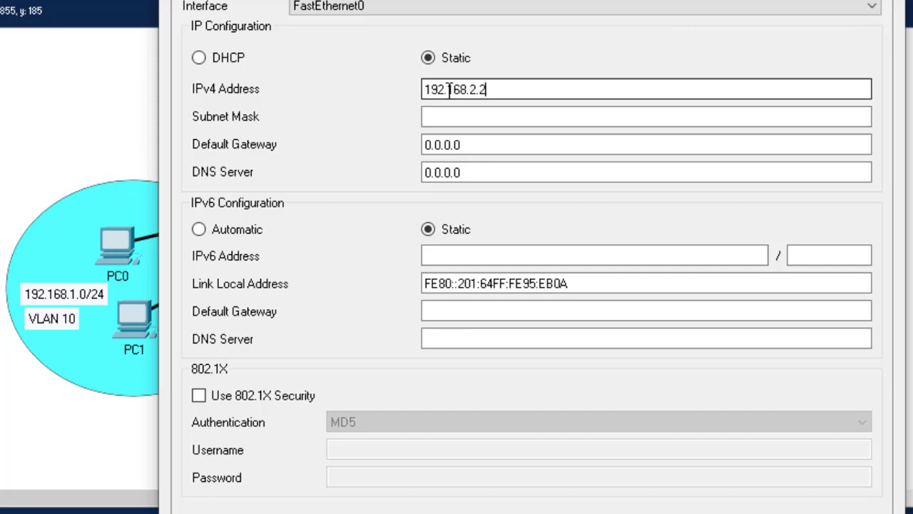
key(BackSpace)
text(3.4)
key(BackSpace)
text(3)
click(452, 114)
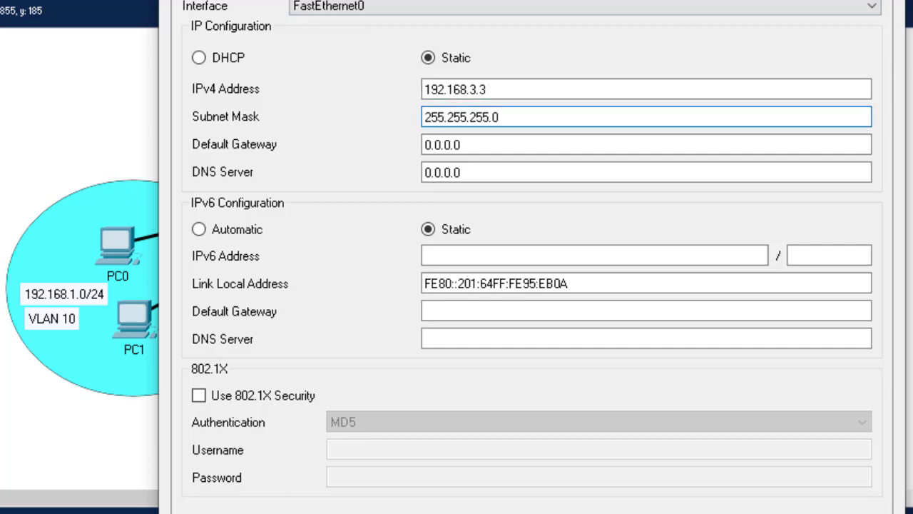
click(879, 0)
click(888, 0)
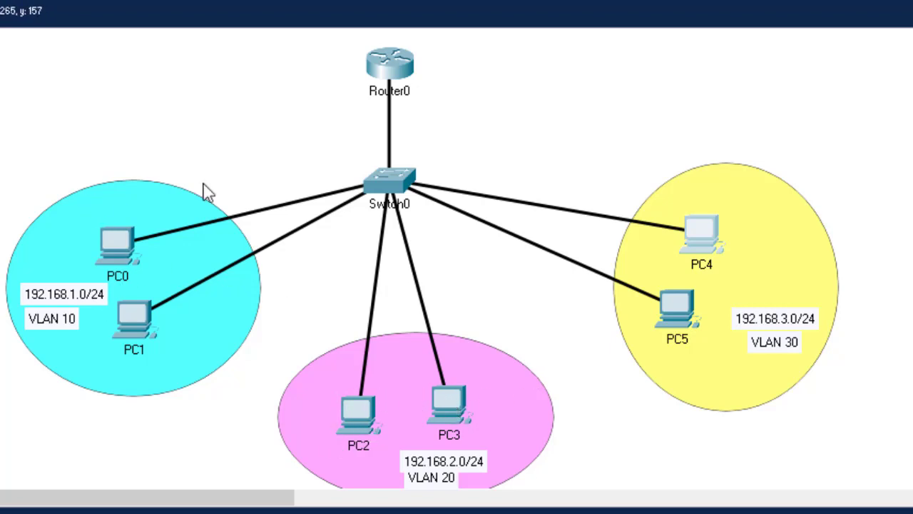
Ping 192.168.3.2 from PC4's command prompt to test connectivity within VLAN 30
click(704, 225)
click(645, 30)
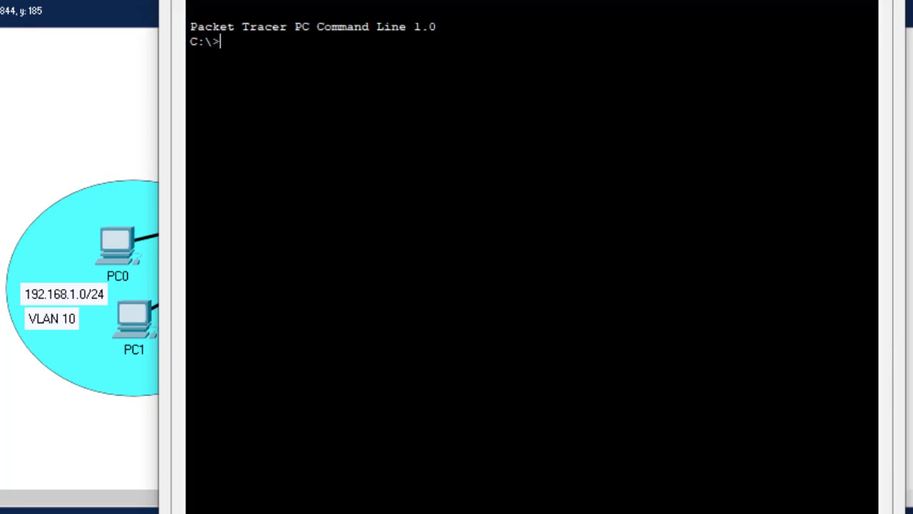
text(ping)
right_click(376, 77)
click(435, 121)
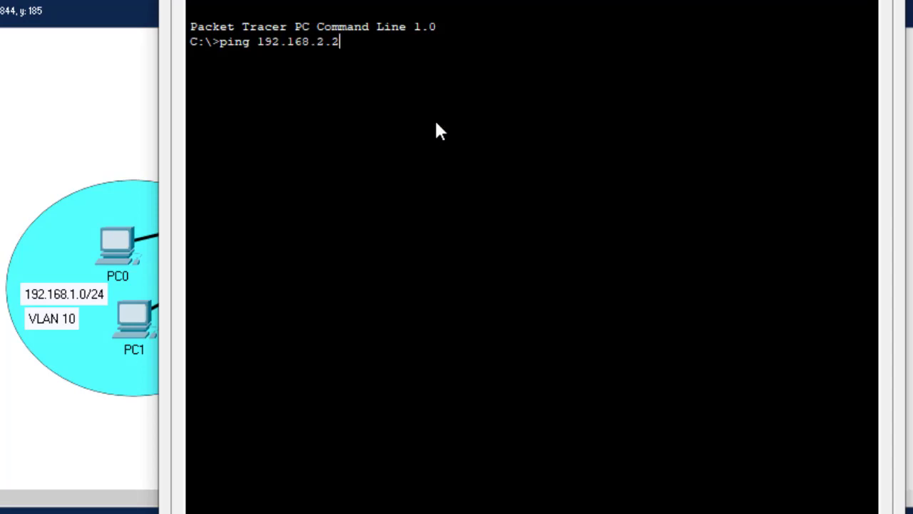
key(Left)
key(Left)
key(BackSpace)
text(3)
key(Return)
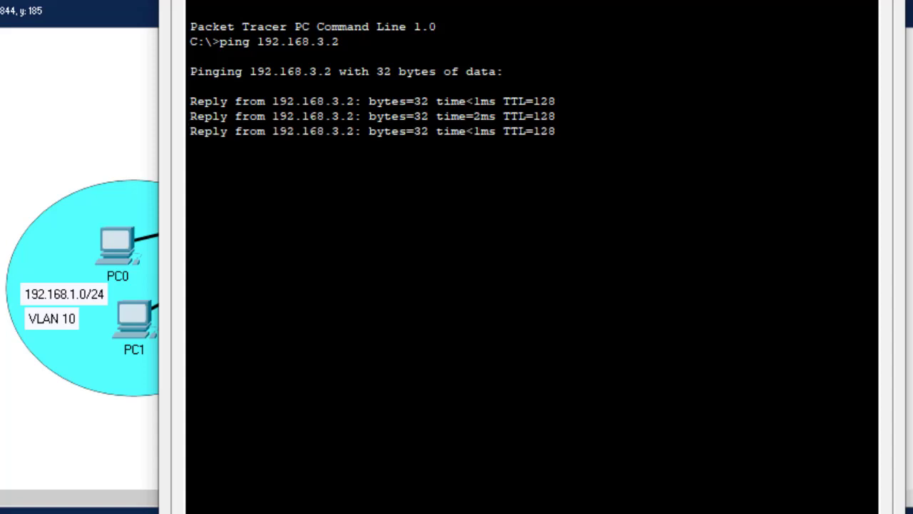
click(889, 2)
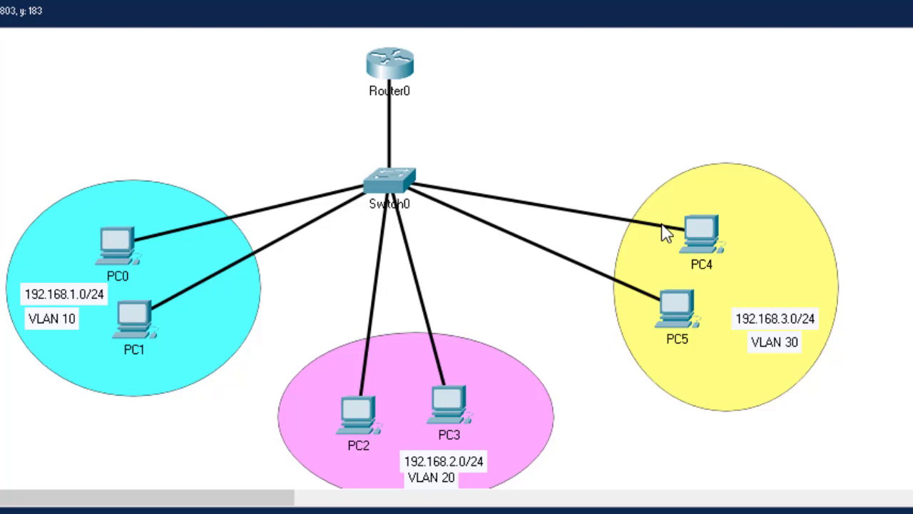
Ping 192.168.1.2 from PC4's command prompt to test reachability of VLAN 10
mouse_move(662, 224)
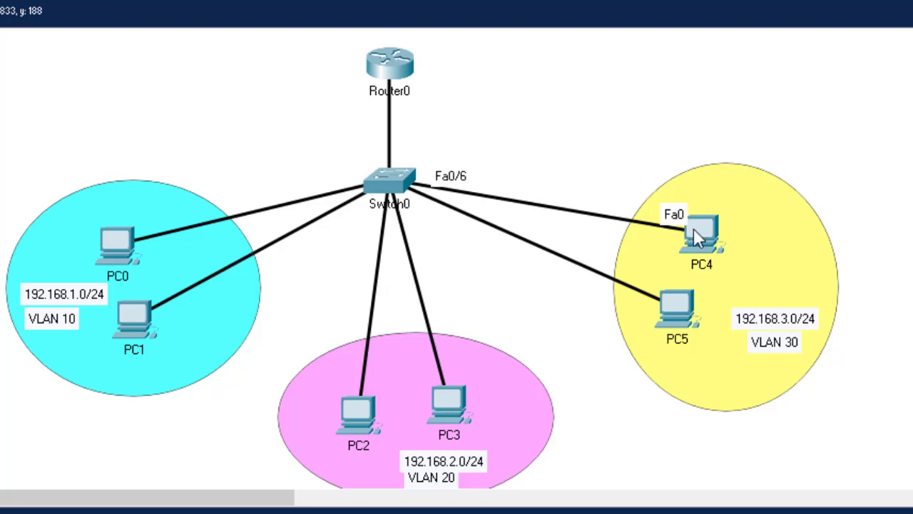
click(693, 228)
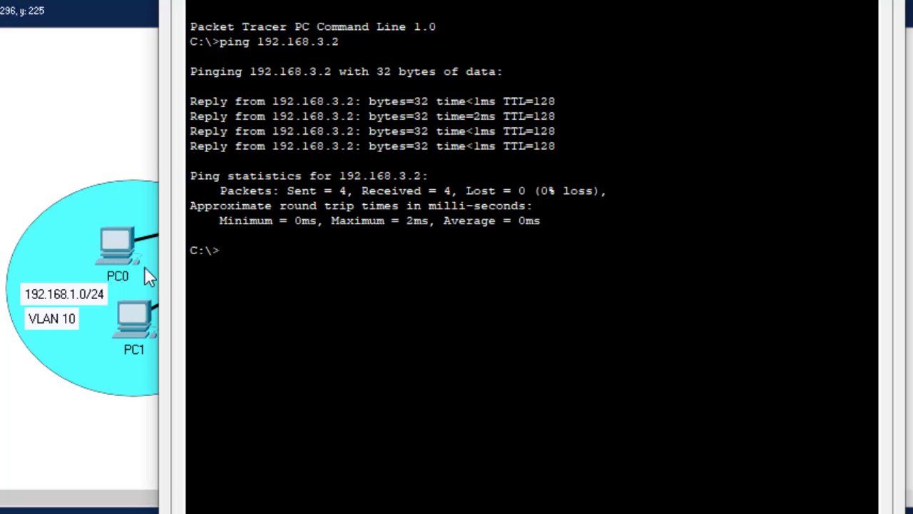
key(Up)
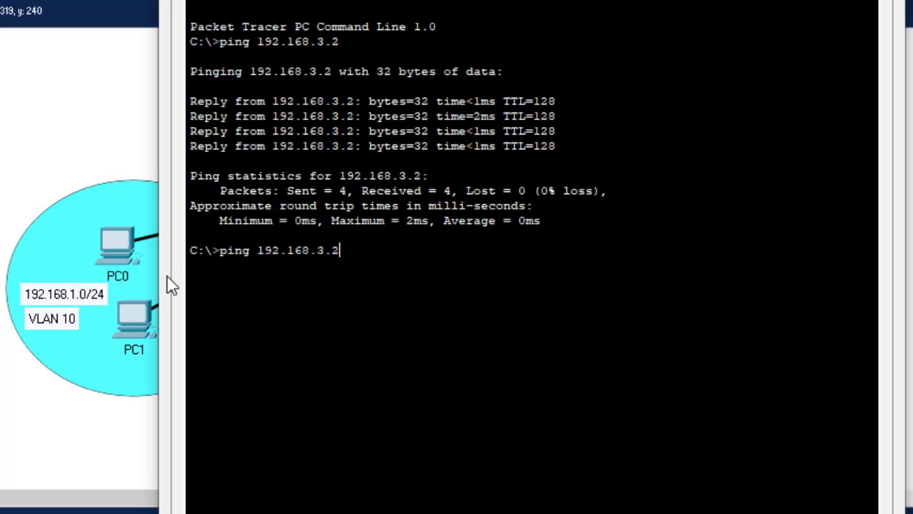
key(Left)
key(Left)
key(BackSpace)
text(1)
key(Return)
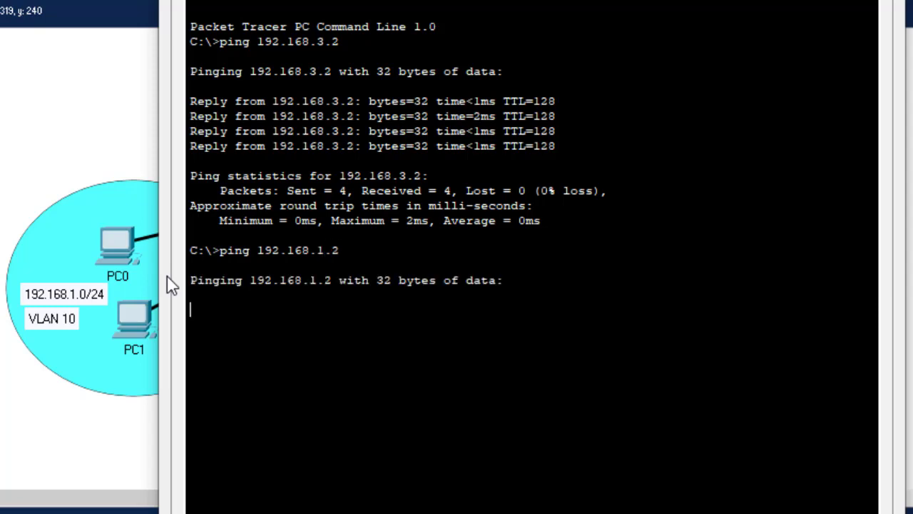
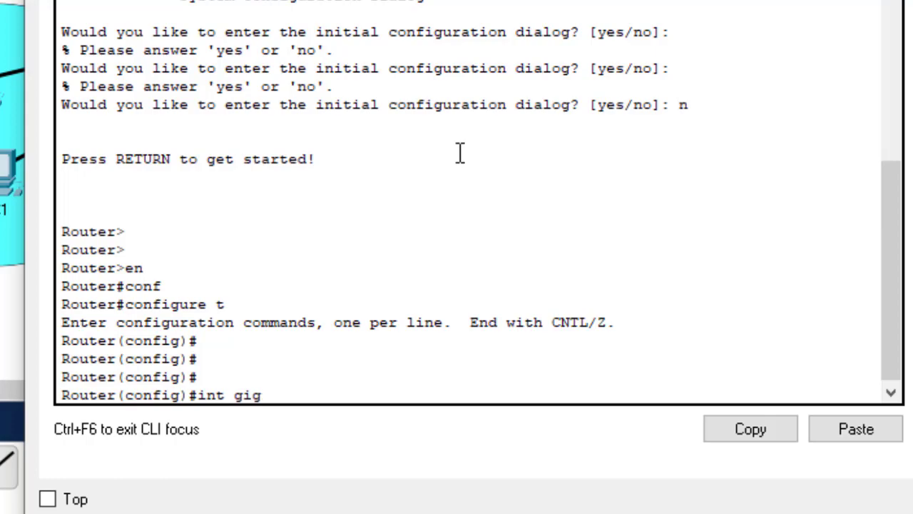
Create the router subinterface gig0/0.10 for VLAN 10 and enter its configuration mode
text(0/0.)
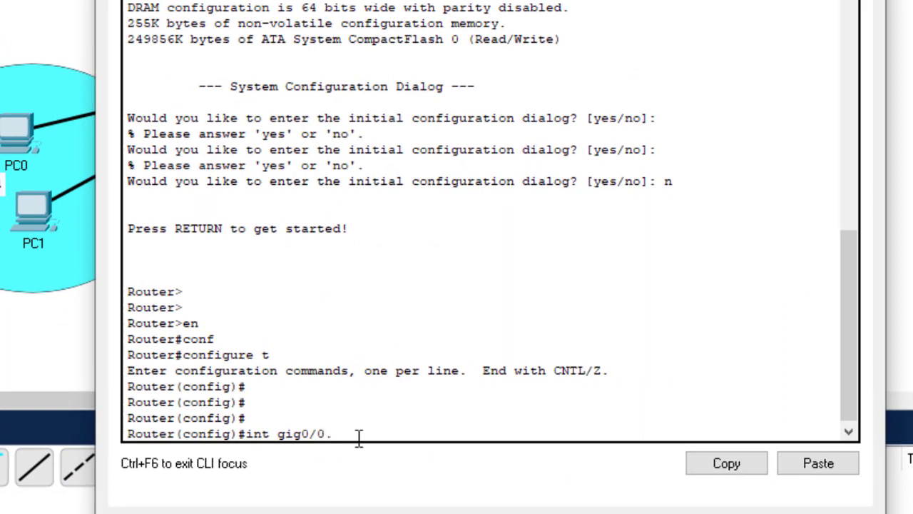
text(10)
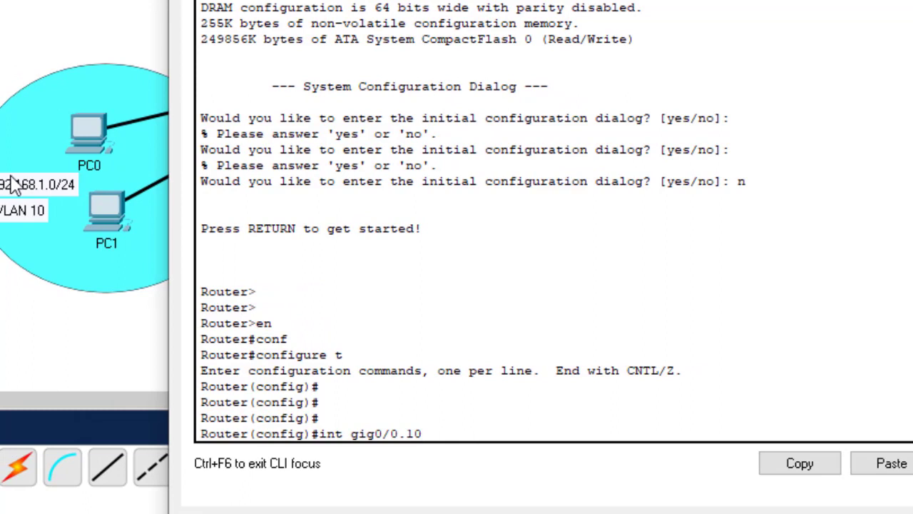
key(Return)
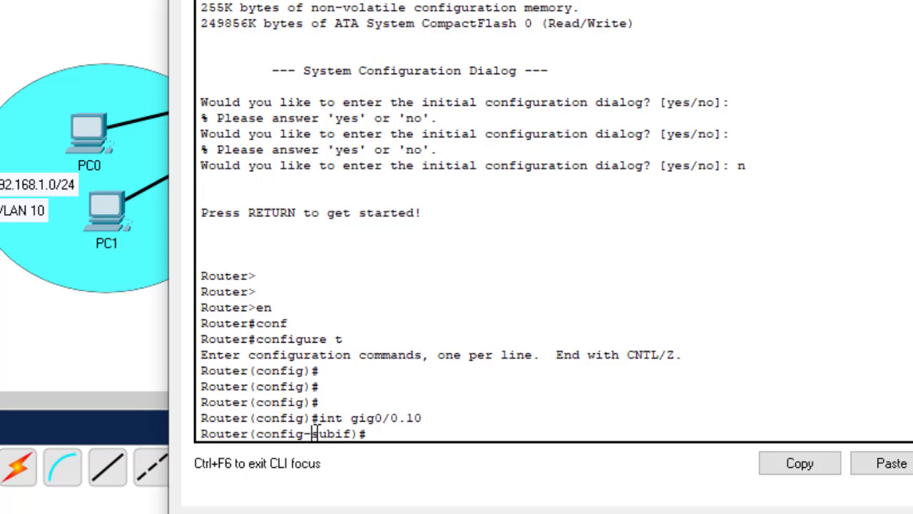
drag(312, 433, 360, 441)
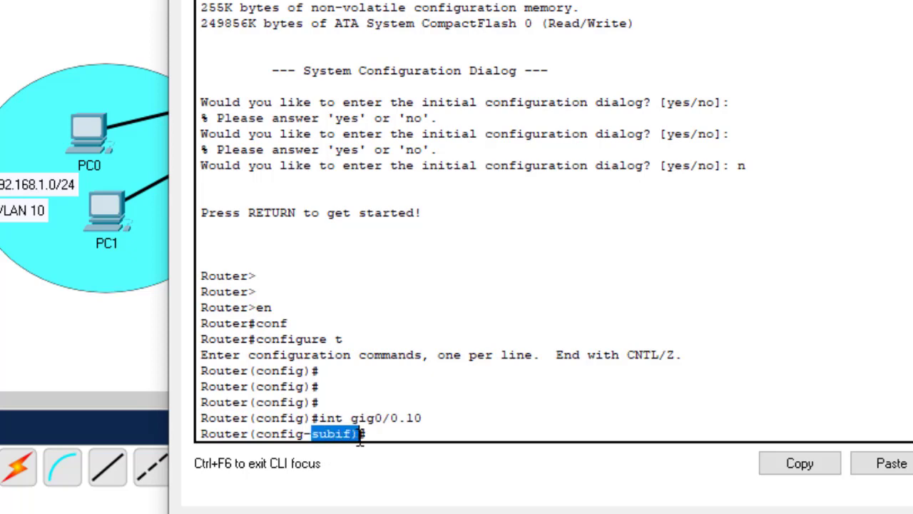
click(381, 432)
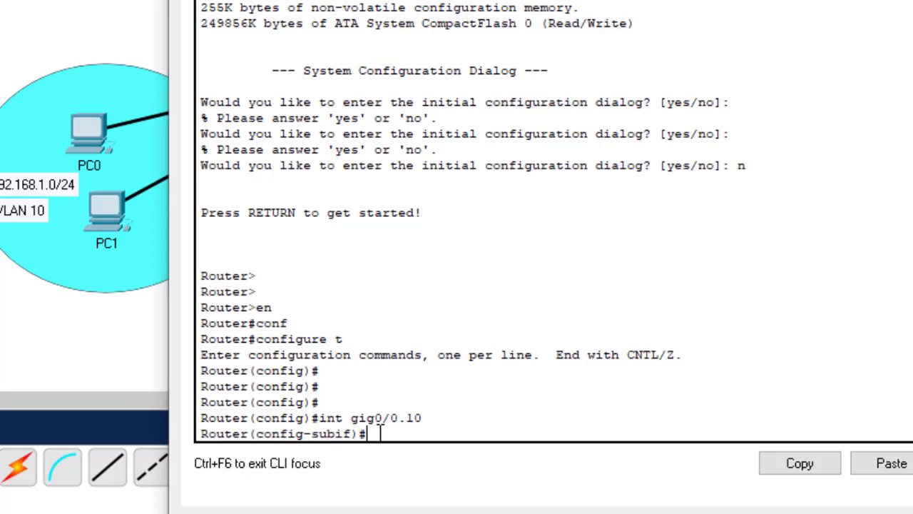
Set dot1Q encapsulation with VLAN ID 10 on the gig0/0.10 subinterface
text(enca)
key(Tab)
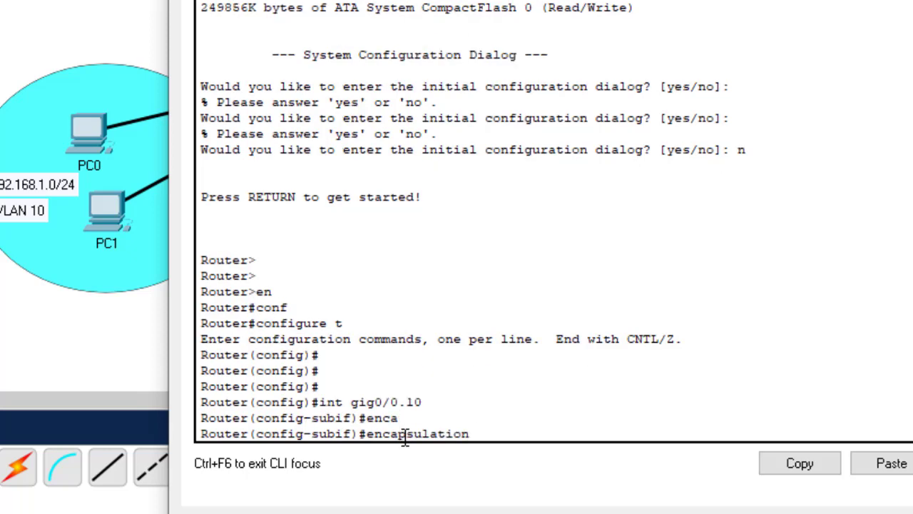
text(do)
key(Tab)
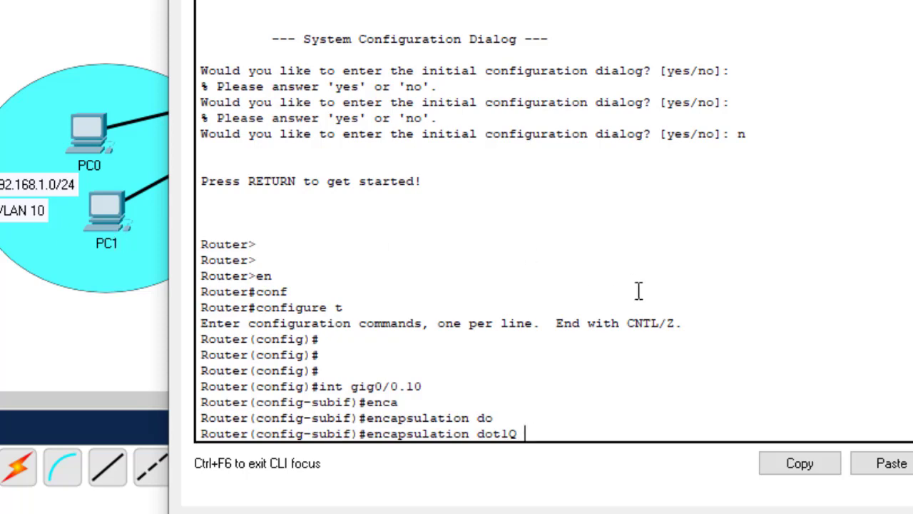
text(10)
key(Return)
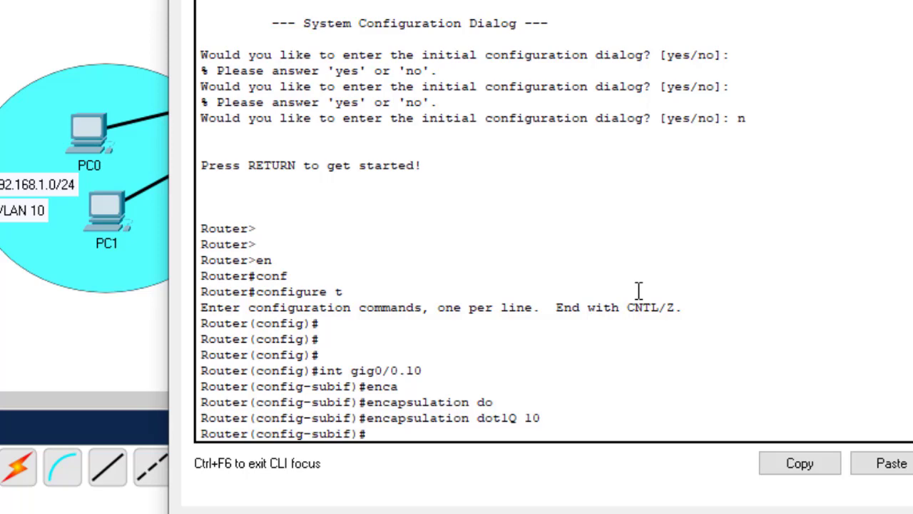
Assign IP address 192.168.1.1 with subnet mask 255.255.255.0 to the gig0/0.10 subinterface
text(ip add)
key(Tab)
text(1)
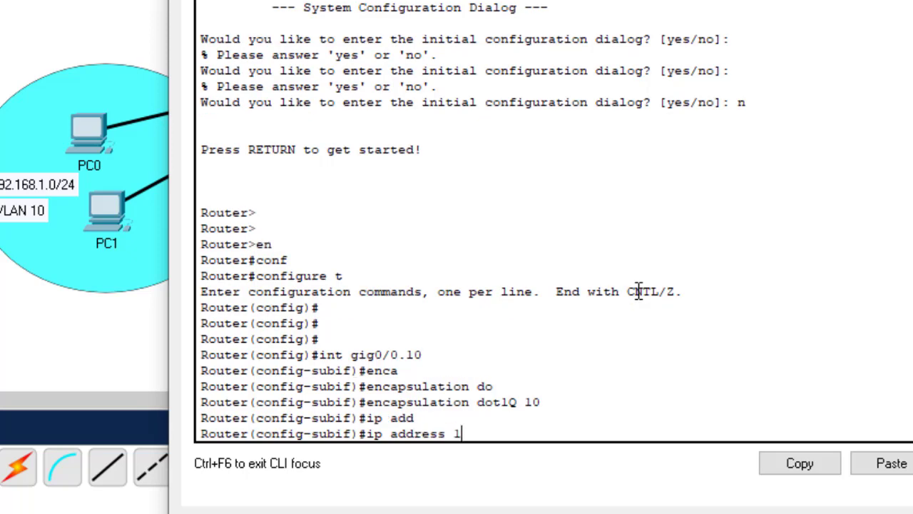
text(92.168.1.1 255)
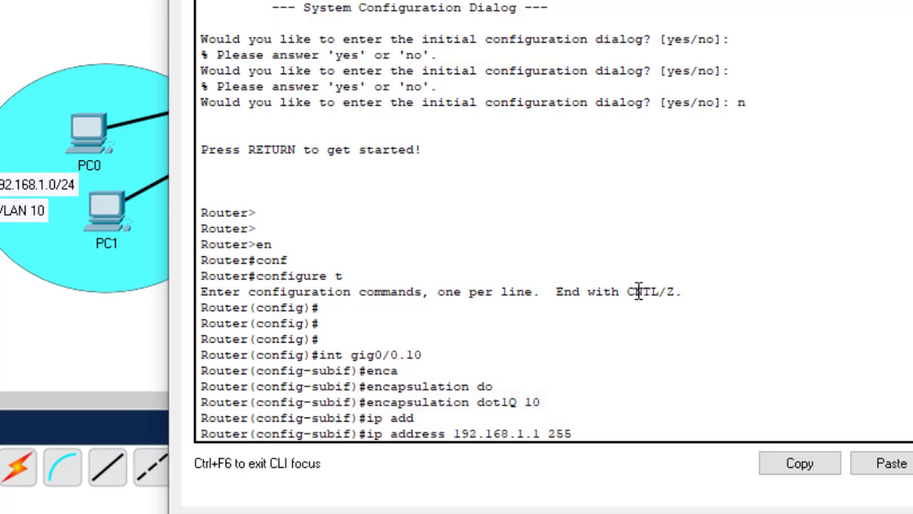
text(.255.255.0)
key(Return)
Save the router configuration with do wr and exit the gig0/0.10 subinterface to global configuration mode
text(do wr)
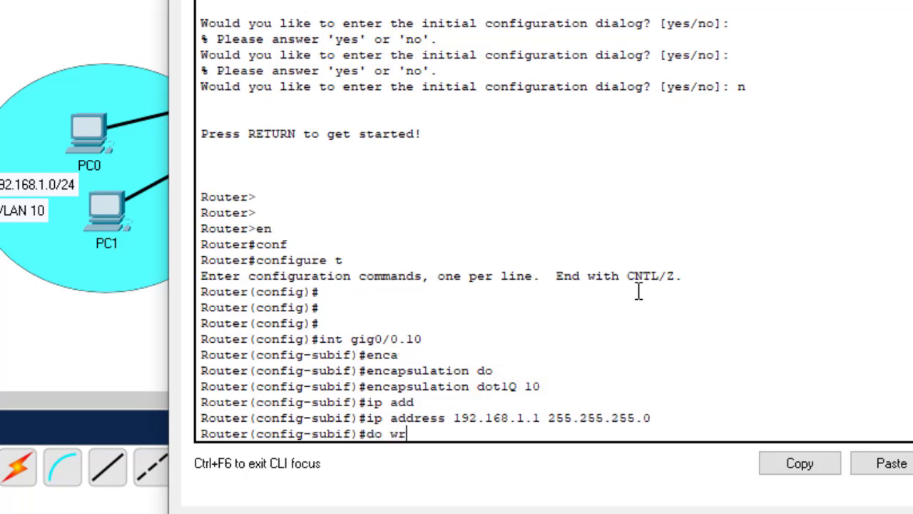
key(Return)
text(exit)
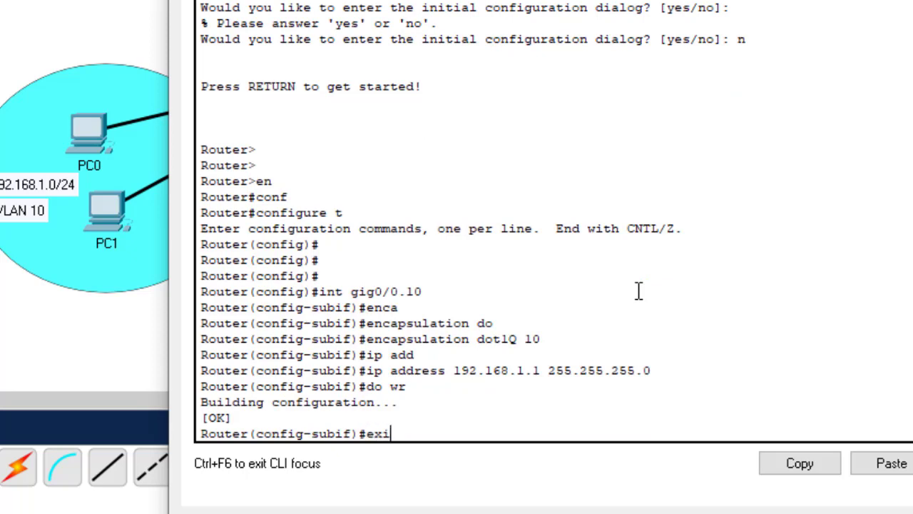
key(Return)
key(Return)
key(Return)
key(Return)
key(Return)
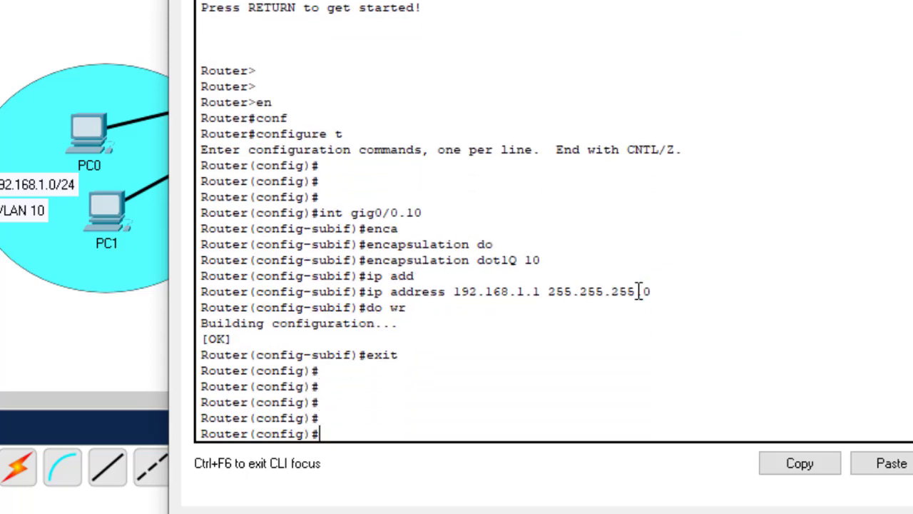
Create the router subinterface gig0/0.20 for VLAN 20 and enter its configuration mode
key(Up)
key(Up)
key(Up)
key(Up)
key(Up)
key(Up)
key(Up)
key(Up)
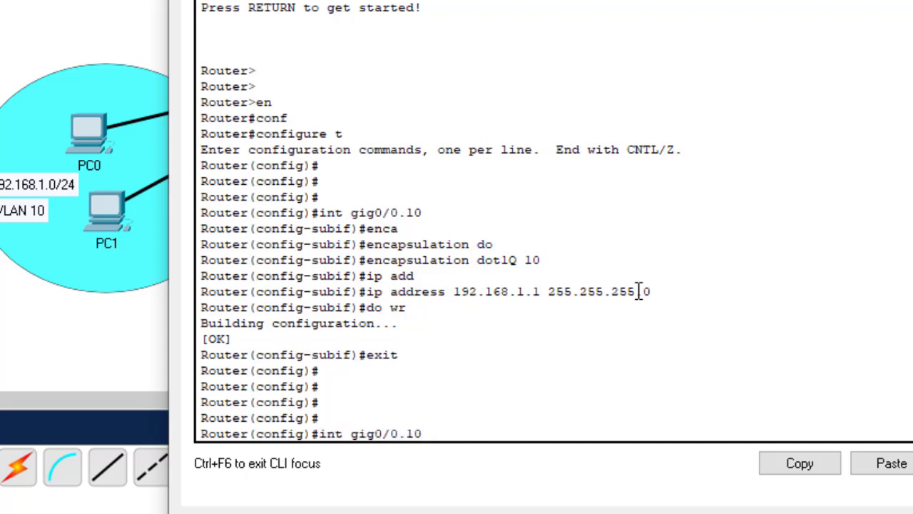
key(BackSpace)
key(BackSpace)
text(20)
drag(689, 0, 519, 504)
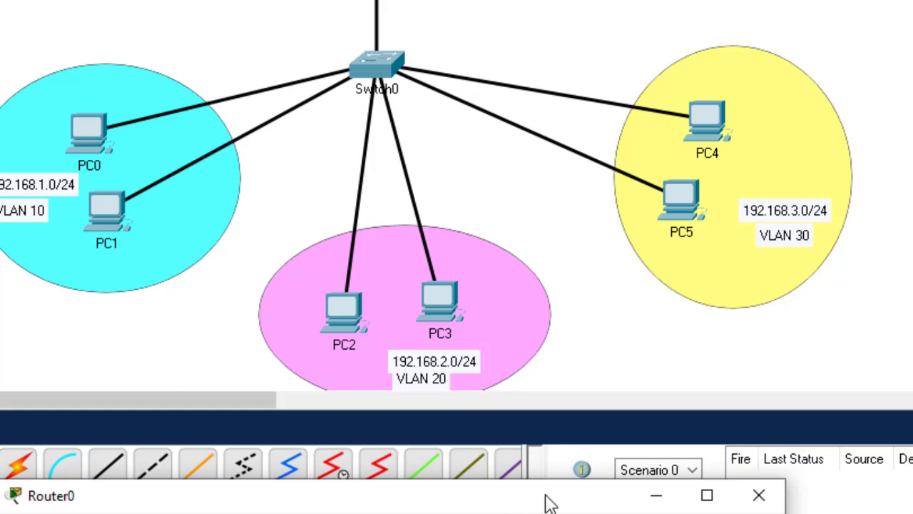
drag(547, 495, 602, 0)
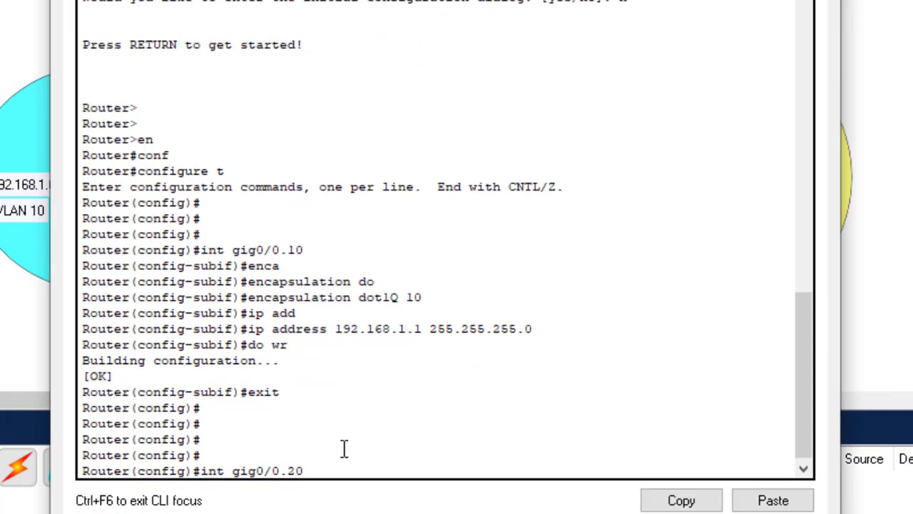
key(Return)
Set dot1Q encapsulation with VLAN ID 20 on the gig0/0.20 subinterface
key(Up)
key(Up)
key(Up)
key(Up)
key(Up)
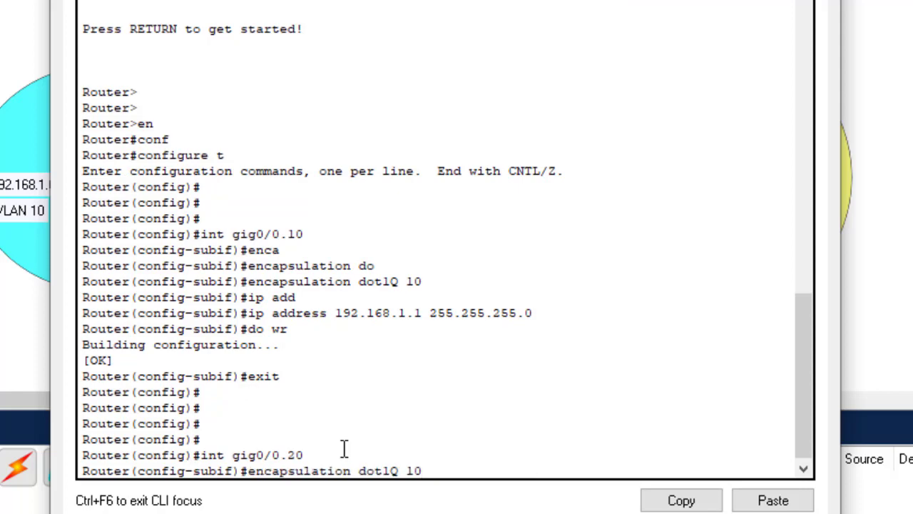
key(BackSpace)
text(20)
key(Return)
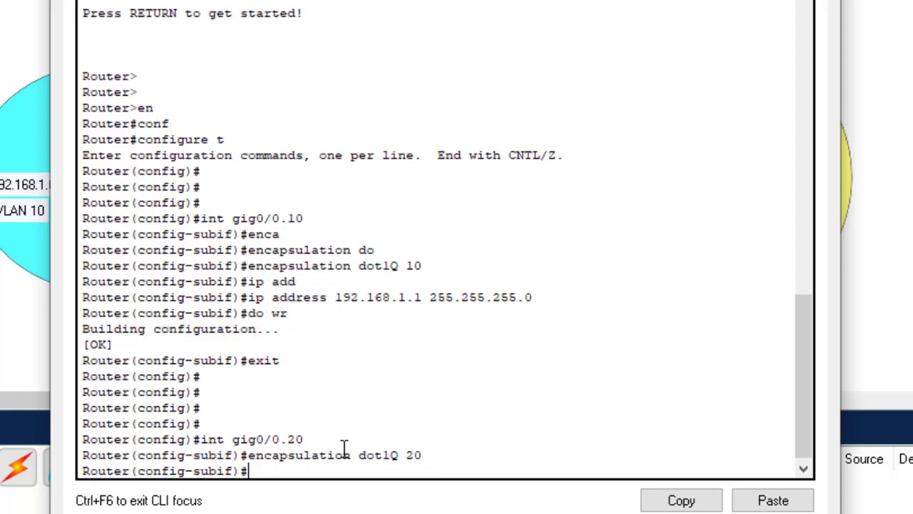
Assign IP address 192.168.2.1 with subnet mask 255.255.255.0 to the gig0/0.20 subinterface
key(Up)
key(Up)
key(Up)
key(Up)
key(Up)
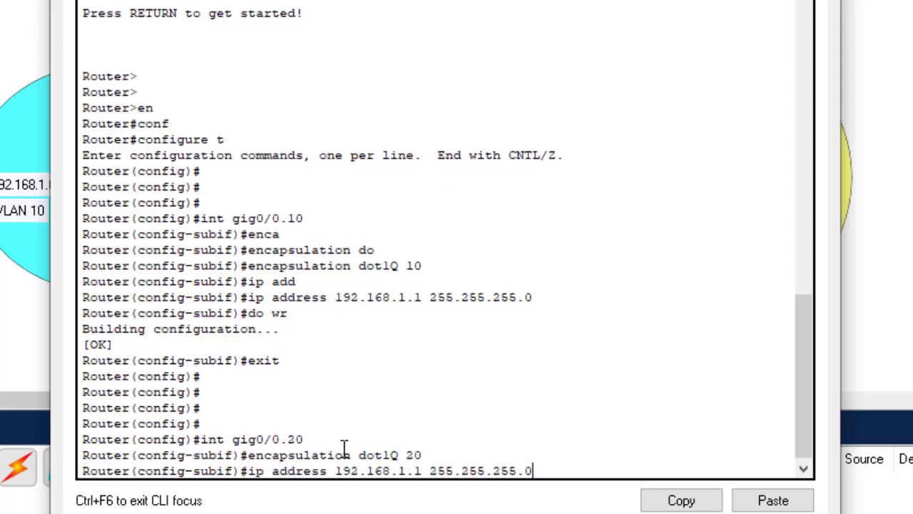
key(Left)
key(BackSpace)
text(2)
key(Return)
key(Return)
Save the router configuration with do wr and exit the gig0/0.20 subinterface to global configuration mode
text(do wr)
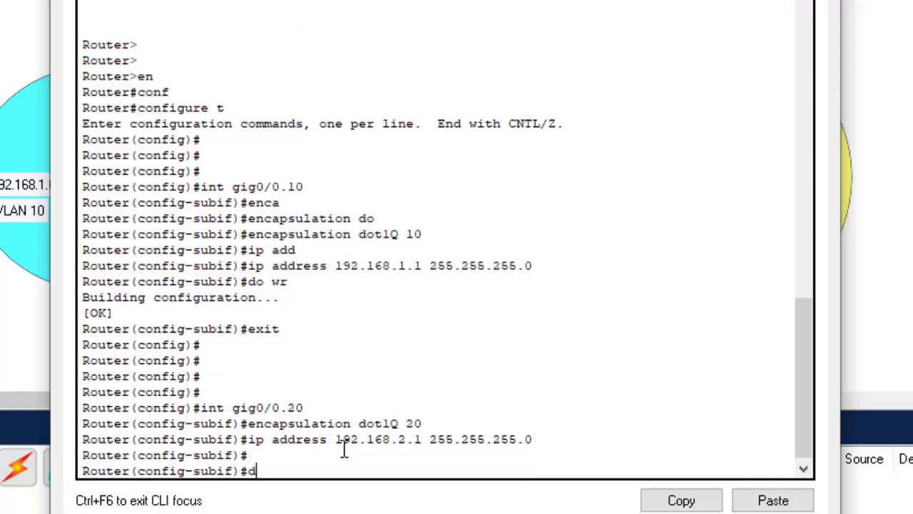
key(Return)
key(Return)
key(Return)
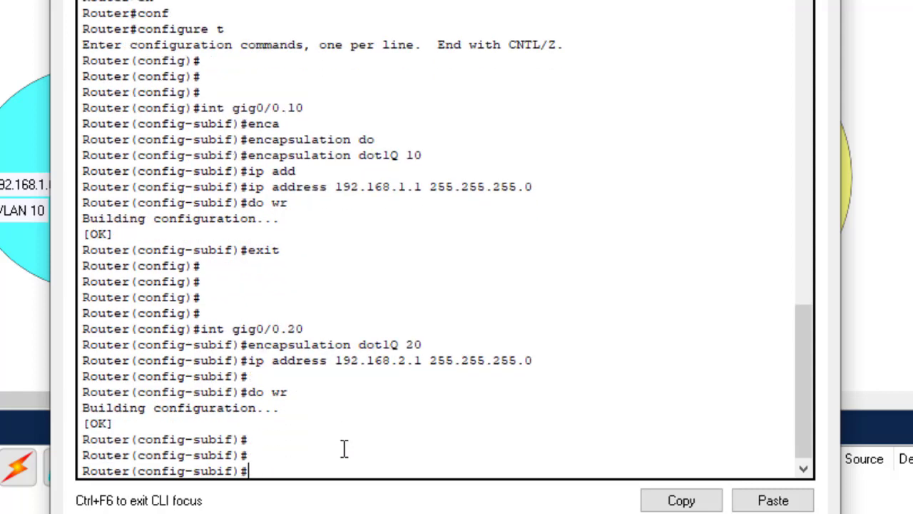
text(exit)
key(Return)
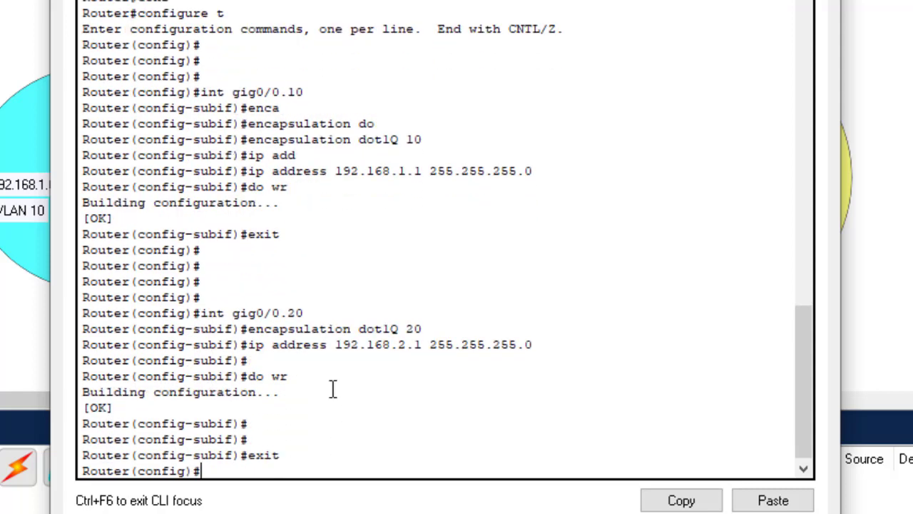
Create the router subinterface gig0/0.30 for VLAN 30 and enter its configuration mode
click(717, 1)
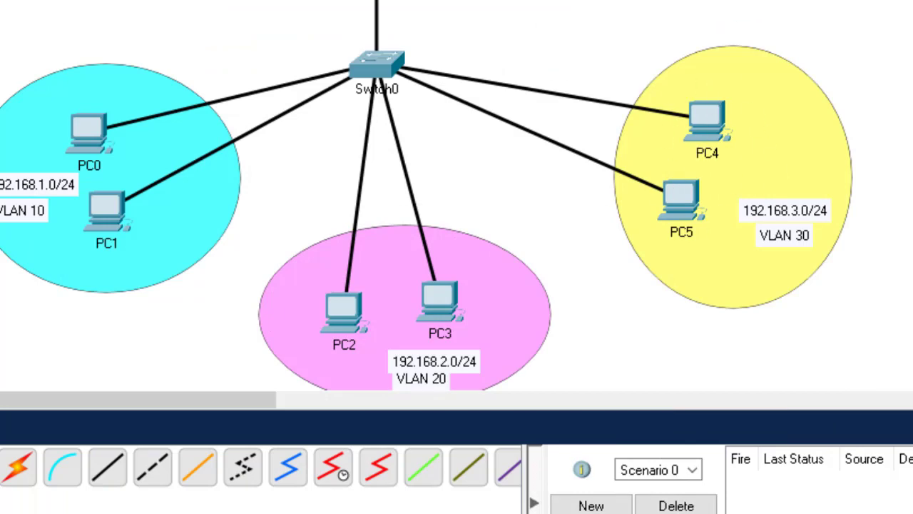
click(377, 2)
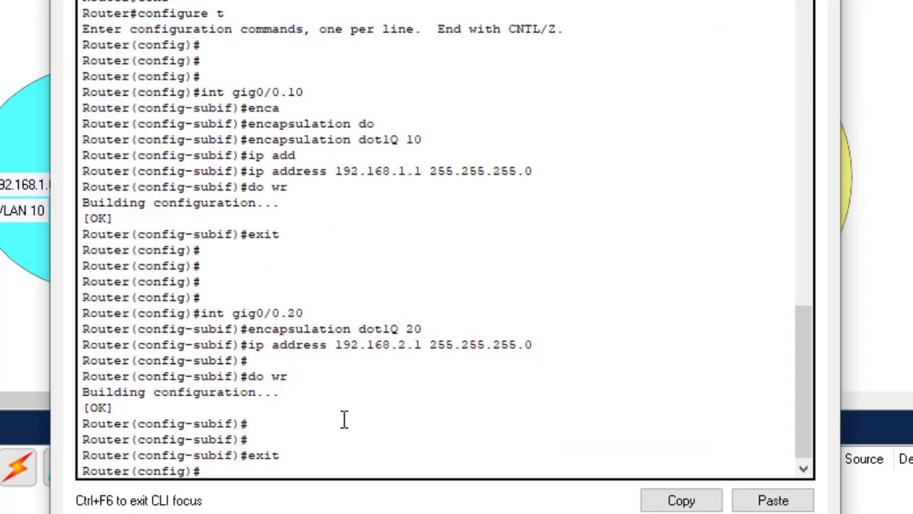
key(Up)
key(Up)
key(Up)
key(Up)
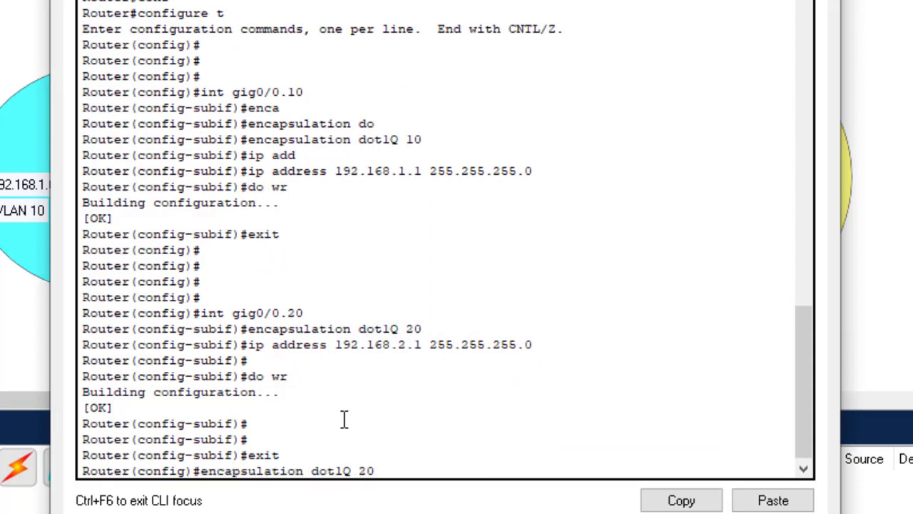
key(Up)
key(BackSpace)
key(BackSpace)
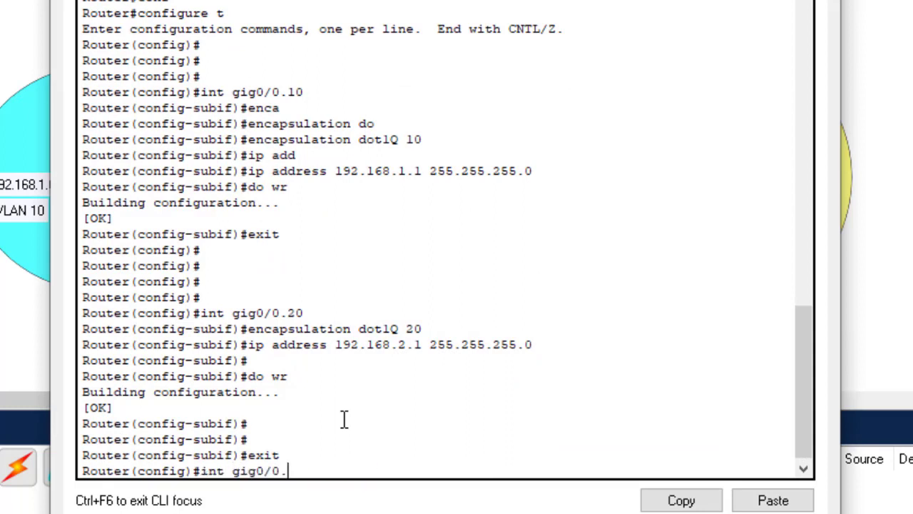
text(30)
key(Return)
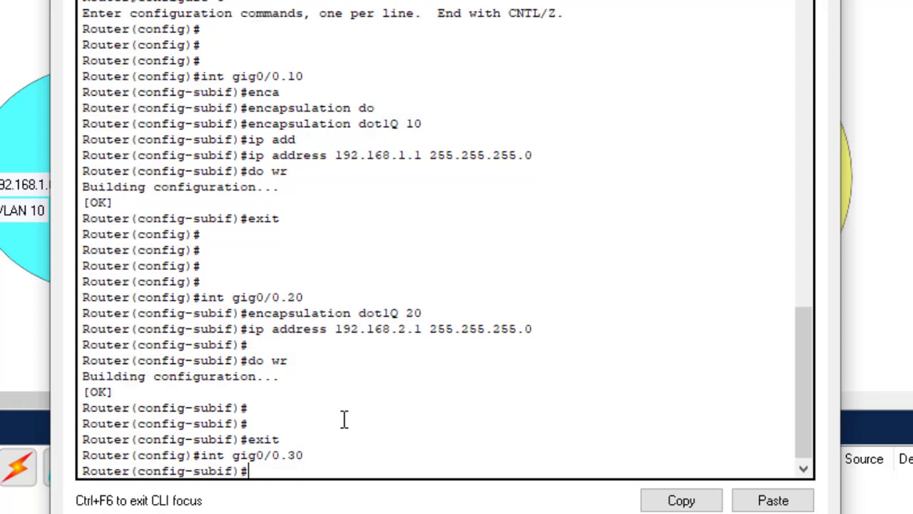
Set dot1Q encapsulation with VLAN ID 30 on the gig0/0.30 subinterface
key(Up)
key(Up)
key(Up)
key(Up)
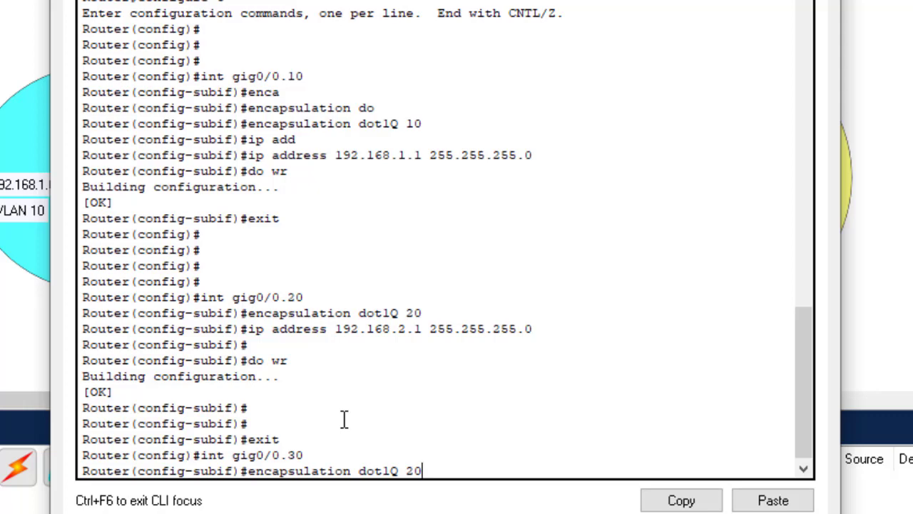
key(BackSpace)
key(BackSpace)
text(30)
key(Return)
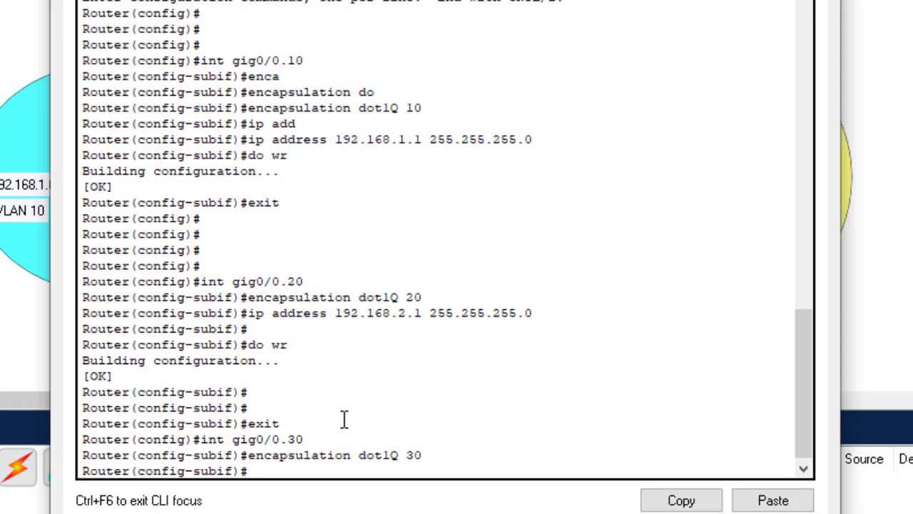
Assign IP address 192.168.3.1 with subnet mask 255.255.255.0 to the gig0/0.30 subinterface
key(Up)
key(Up)
key(Up)
key(Up)
key(Up)
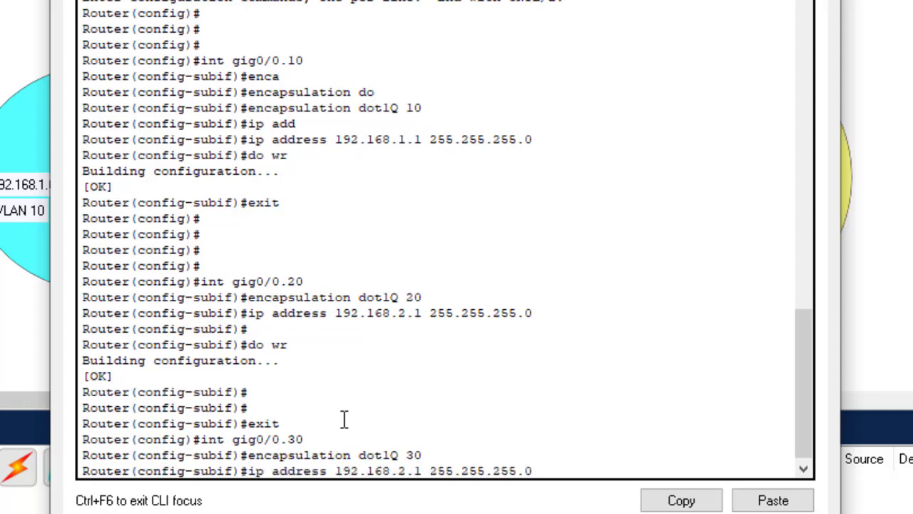
key(Left)
key(Left)
key(Left)
key(Left)
key(Left)
key(Left)
key(Left)
key(Left)
key(Left)
key(Left)
key(Left)
key(Left)
key(Left)
key(BackSpace)
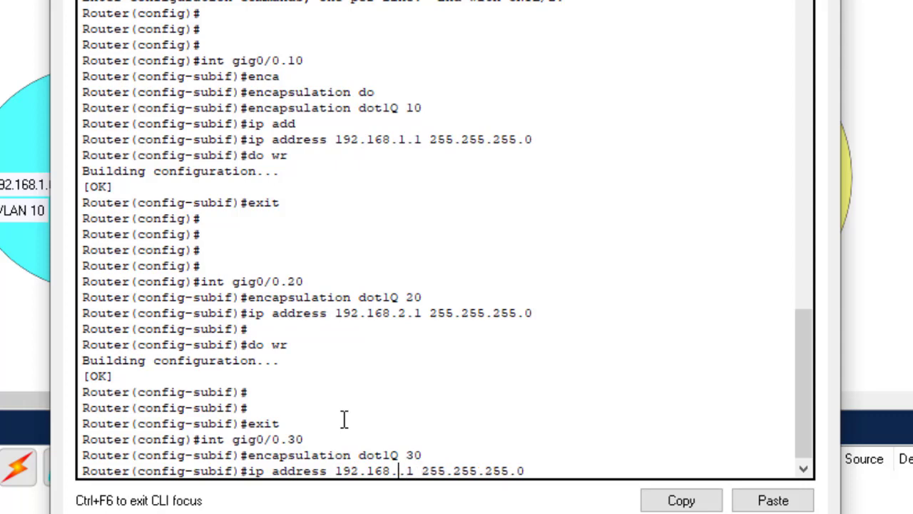
text(3)
key(Return)
Save the router configuration with do wr and exit the gig0/0.30 subinterface to global configuration mode
text(do wr)
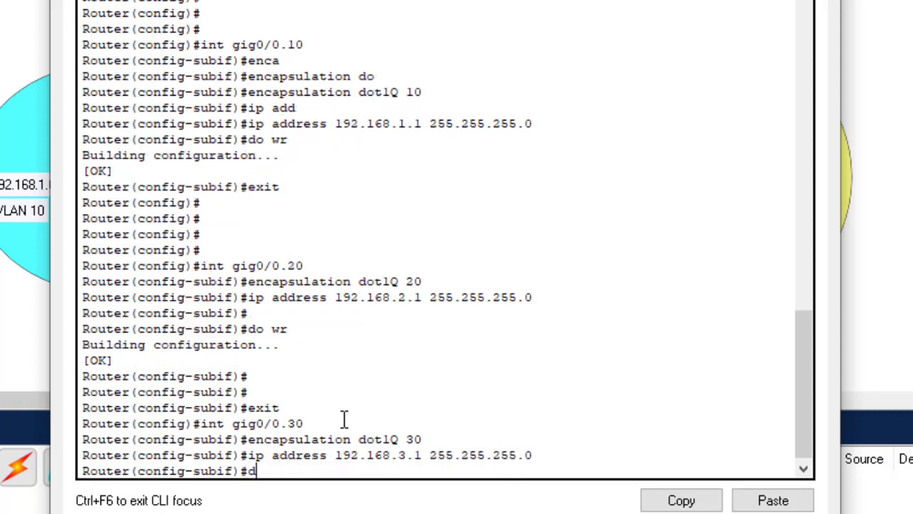
key(Return)
key(Return)
key(Return)
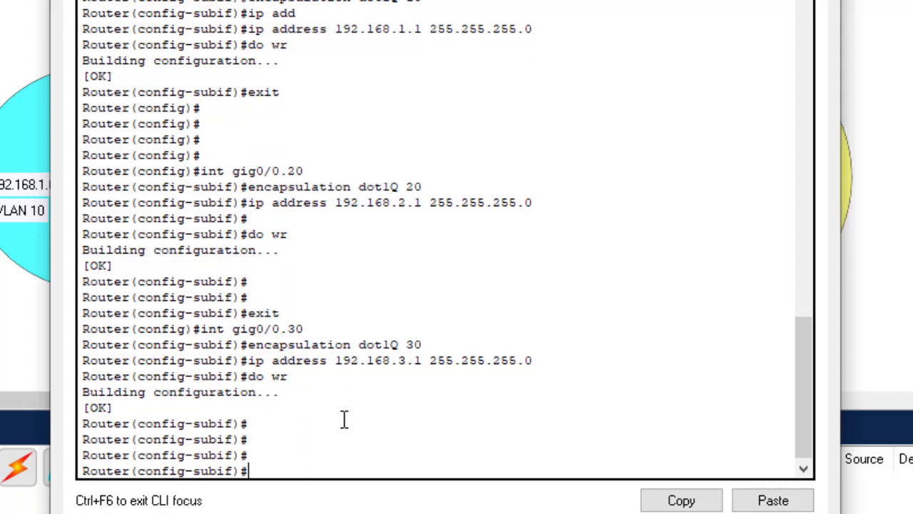
text(exit)
key(Return)
key(Return)
key(Return)
key(Return)
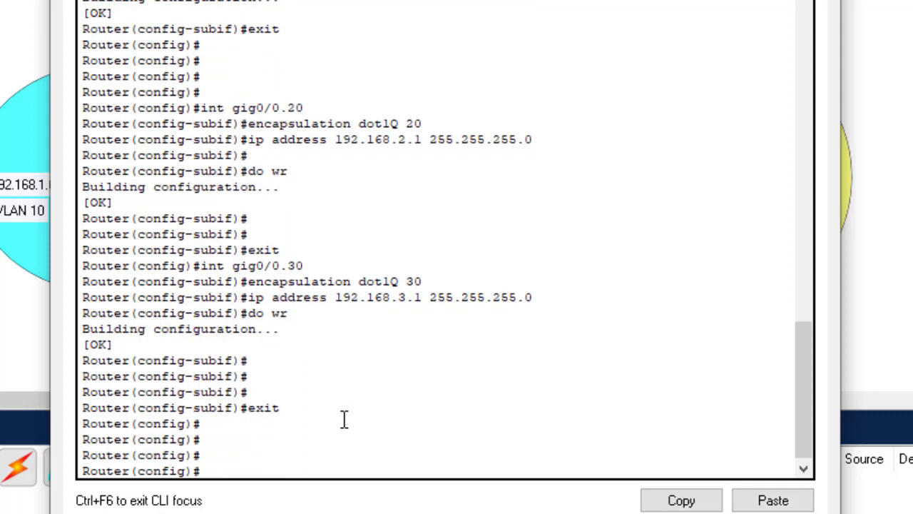
Display the router's startup configuration with do sh start and review the encapsulation and IP address entries of its subinterfaces
text(do sh start)
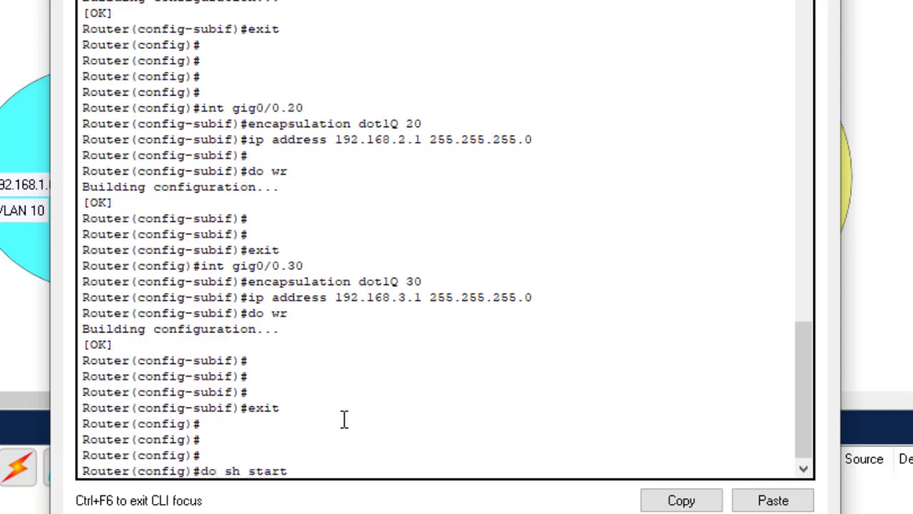
key(Return)
key(Return)
key(Return)
key(Return)
key(Return)
key(Return)
key(Return)
key(Return)
key(Return)
key(Return)
key(Return)
key(Return)
key(Return)
key(Return)
key(Return)
key(Return)
key(Return)
key(Return)
key(Return)
key(Return)
key(Return)
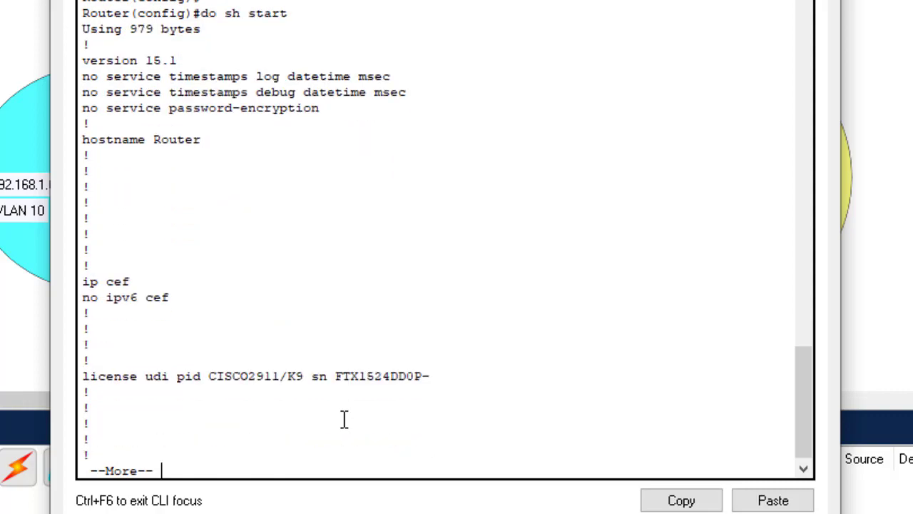
key(Return)
key(Return)
key(Return)
key(Return)
key(Return)
key(Return)
key(Return)
key(Return)
key(Return)
key(Return)
key(Return)
key(Return)
key(Return)
key(Return)
key(Return)
key(Return)
key(Return)
key(Return)
key(Return)
key(Return)
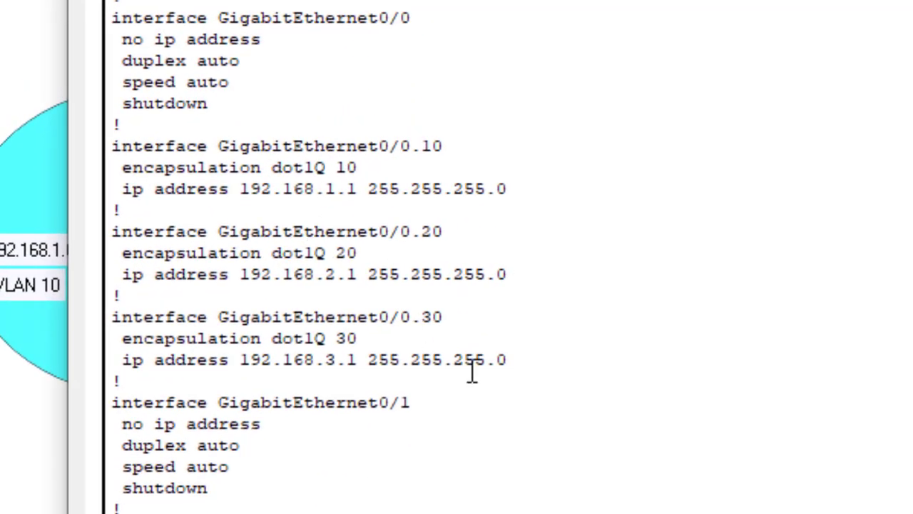
drag(534, 361, 116, 148)
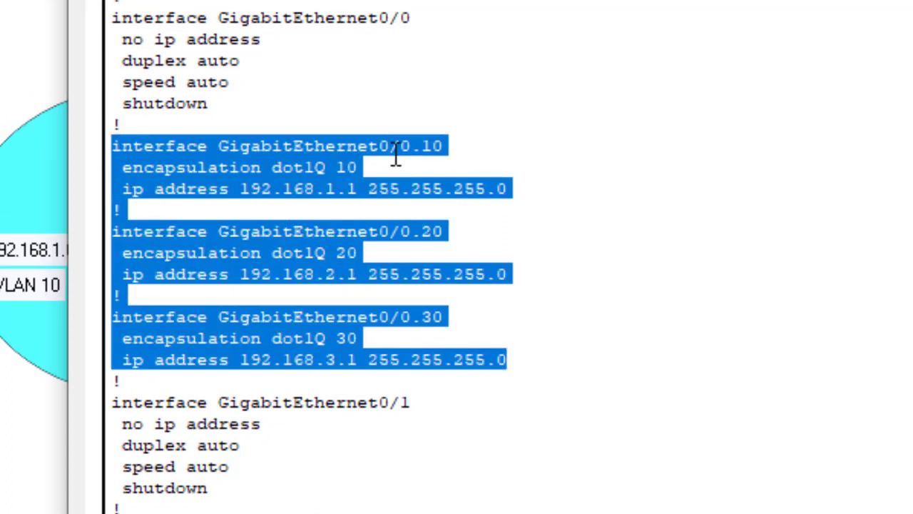
click(449, 318)
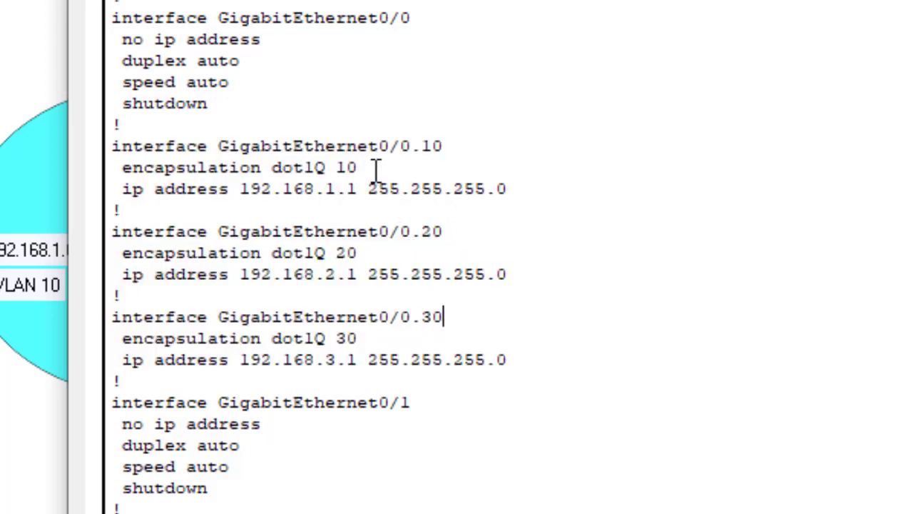
drag(357, 169, 342, 168)
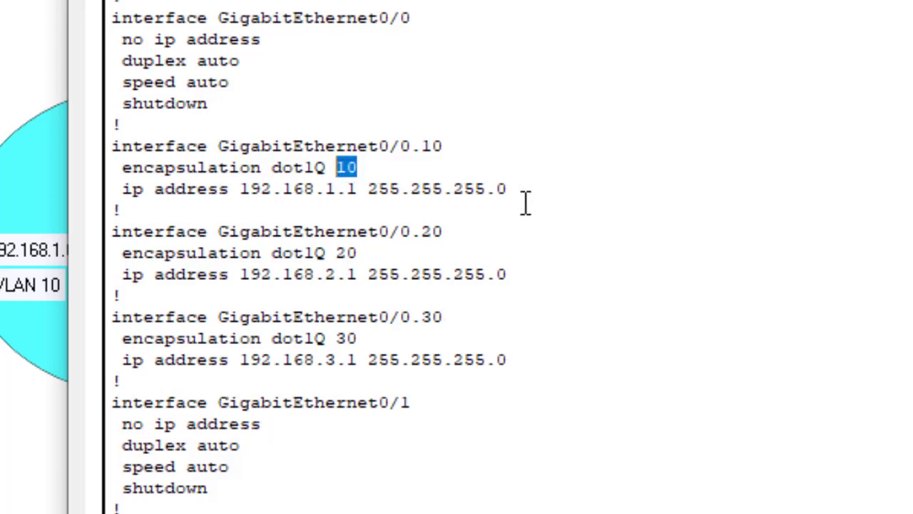
Set PC0's default gateway to 192.168.1.1 in its IP configuration
drag(530, 189, 133, 193)
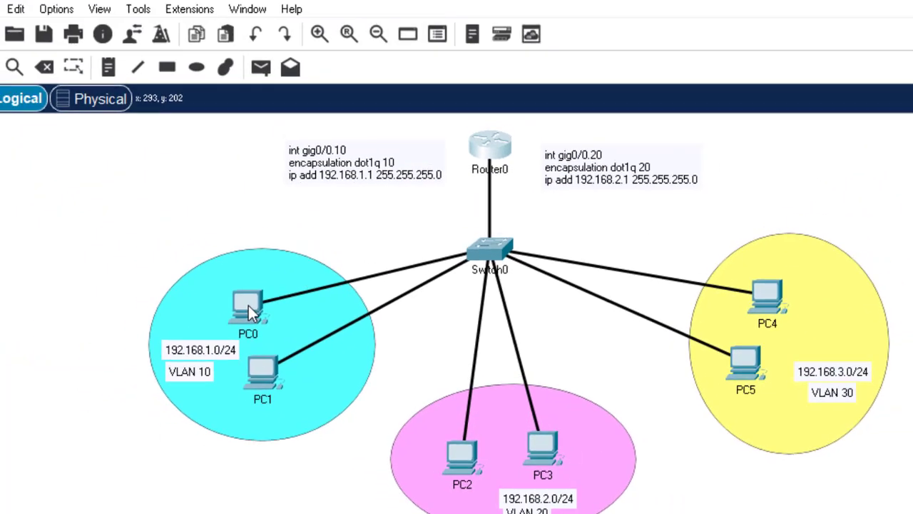
click(249, 305)
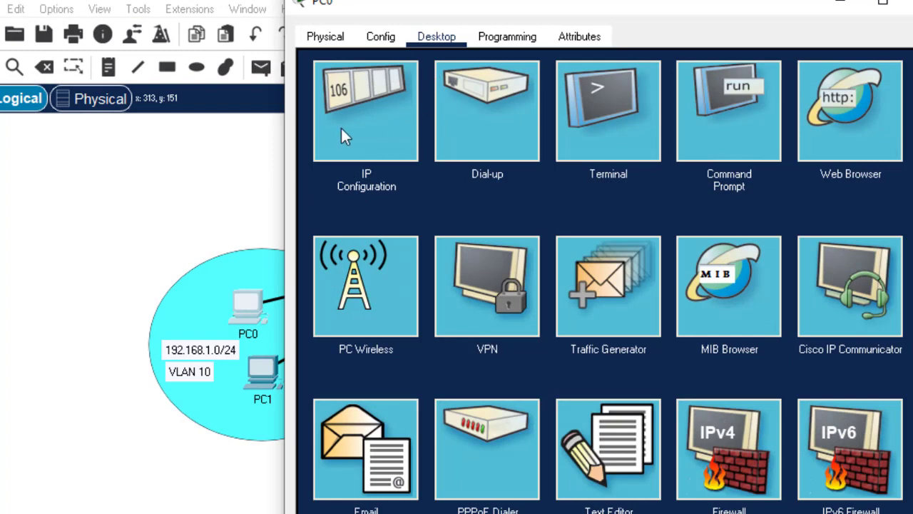
click(339, 132)
click(588, 169)
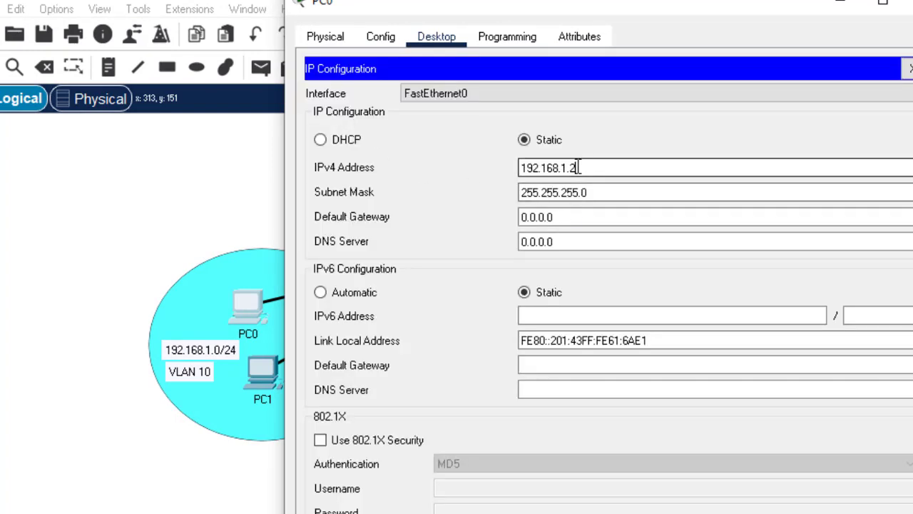
drag(577, 166, 444, 157)
key(ctrl+c)
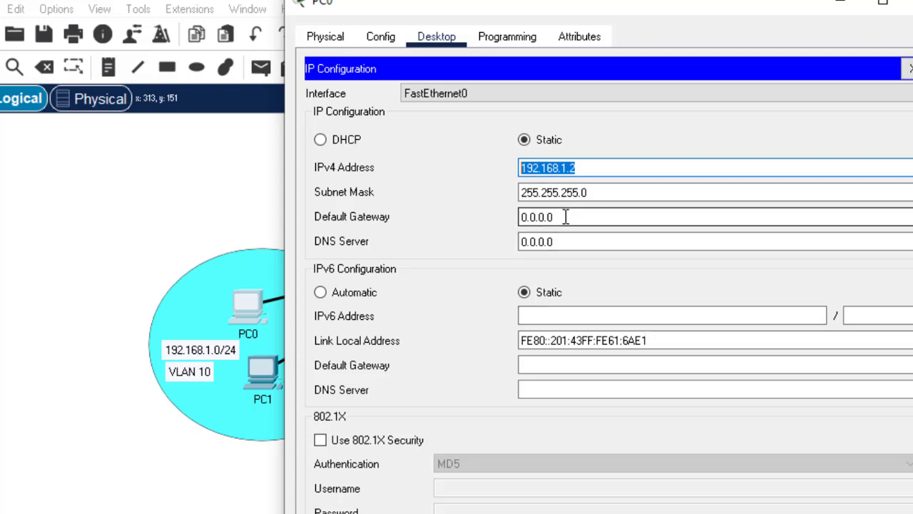
drag(566, 217, 425, 225)
key(ctrl+v)
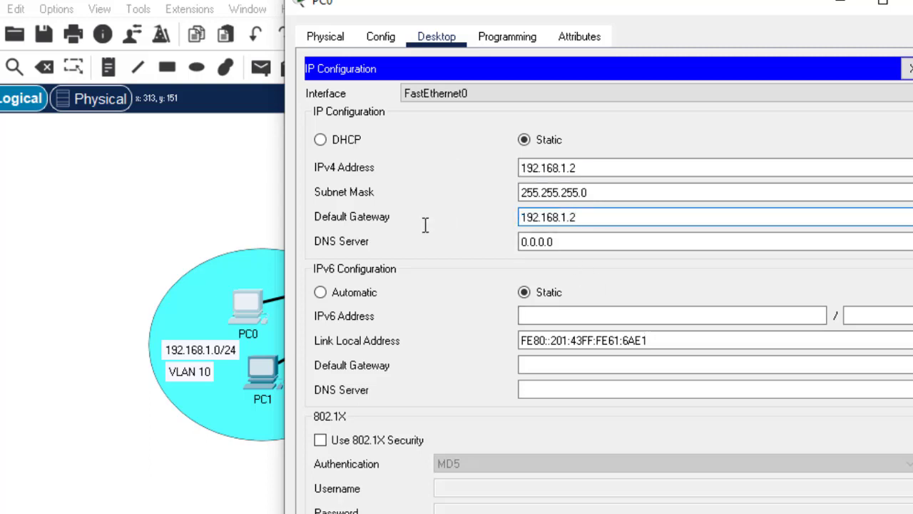
key(BackSpace)
text(1)
click(910, 4)
Set PC1's default gateway to 192.168.1.1 in its IP configuration
click(271, 373)
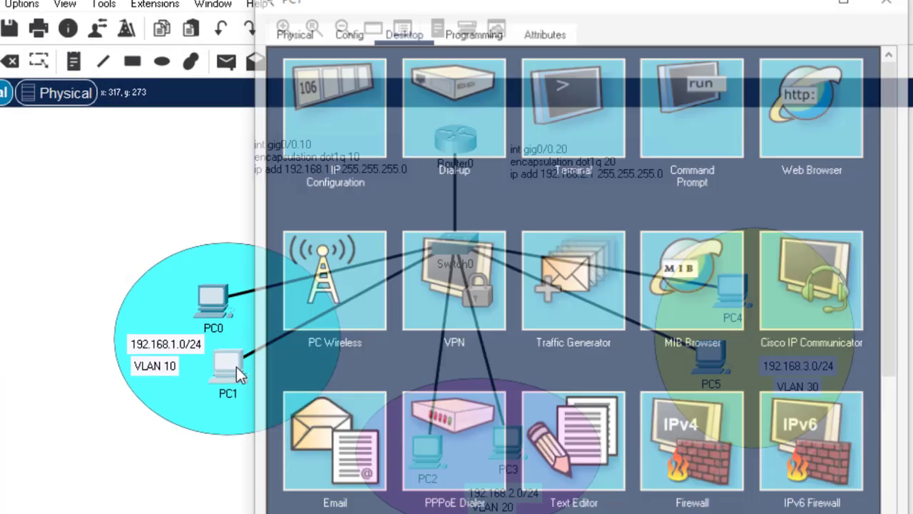
click(367, 112)
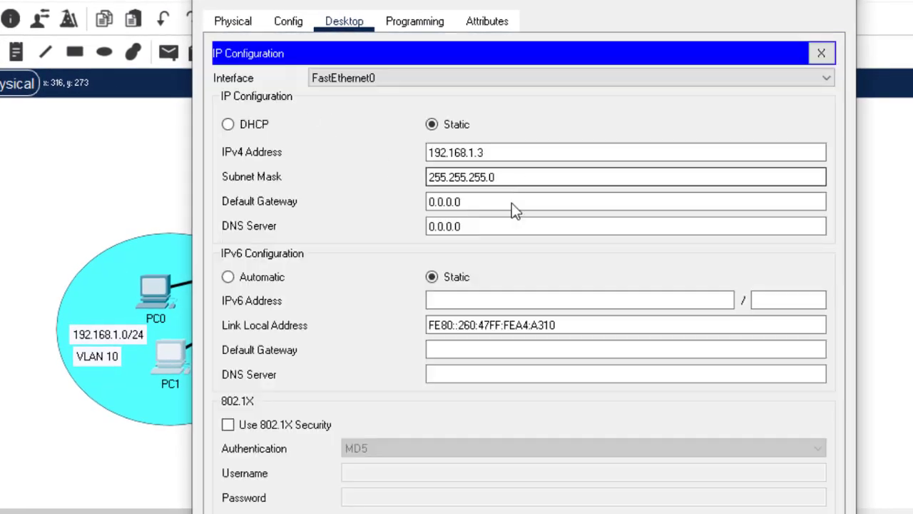
drag(473, 202, 258, 198)
key(ctrl+v)
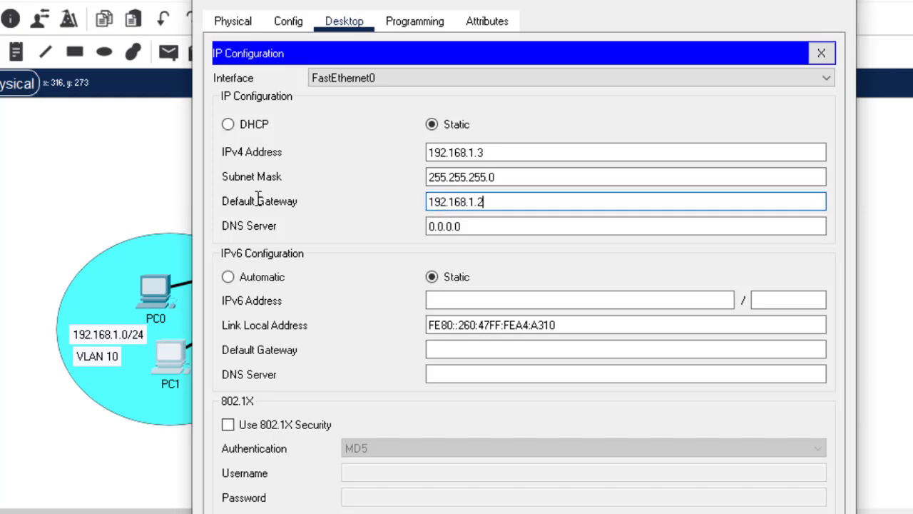
key(BackSpace)
text(1)
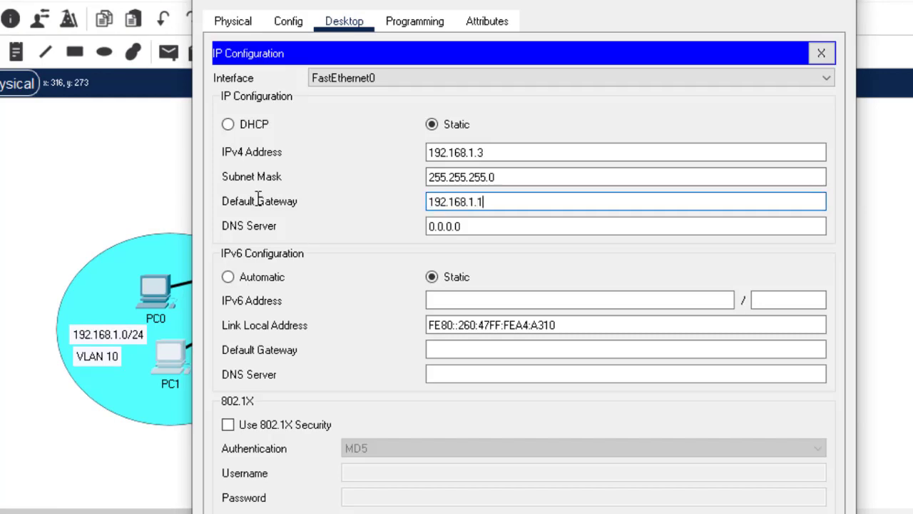
click(839, 0)
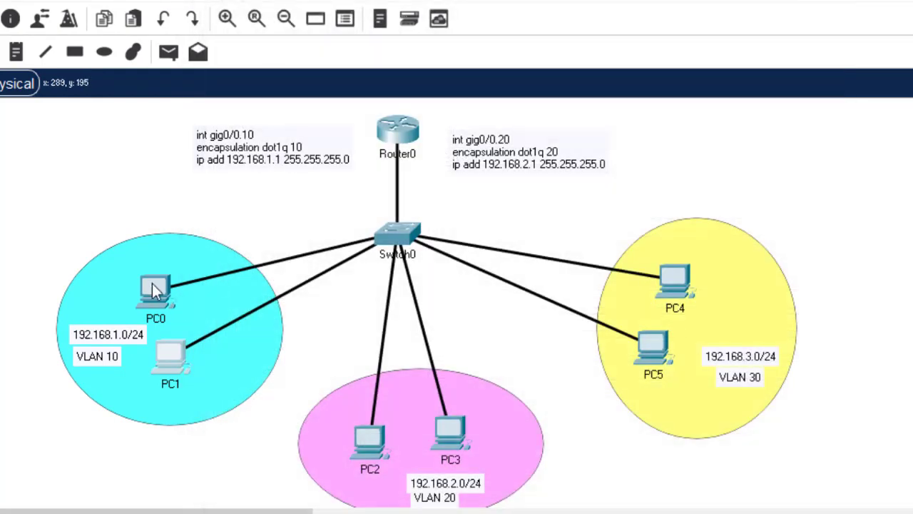
Check the IPv4 address, subnet mask and default gateway in PC0's IP configuration
click(152, 285)
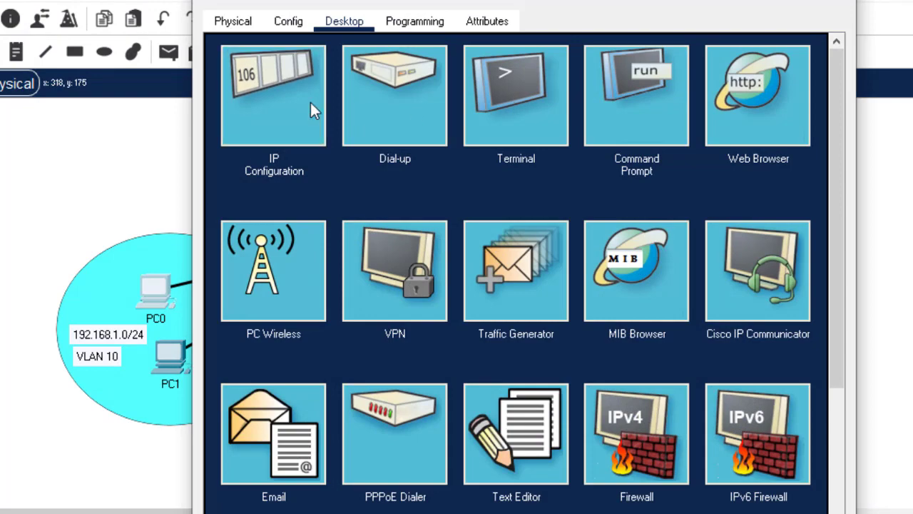
click(310, 102)
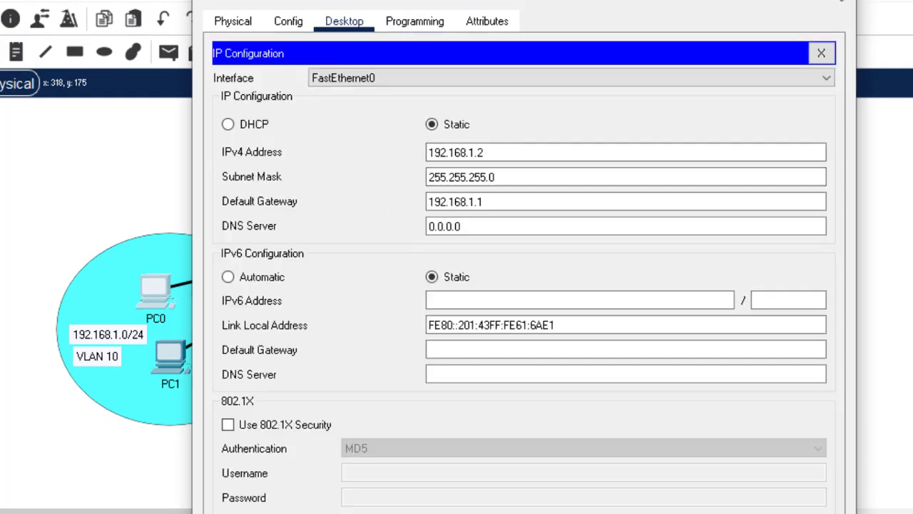
click(850, 6)
Set PC2's default gateway to 192.168.2.1 in its IP configuration
click(370, 443)
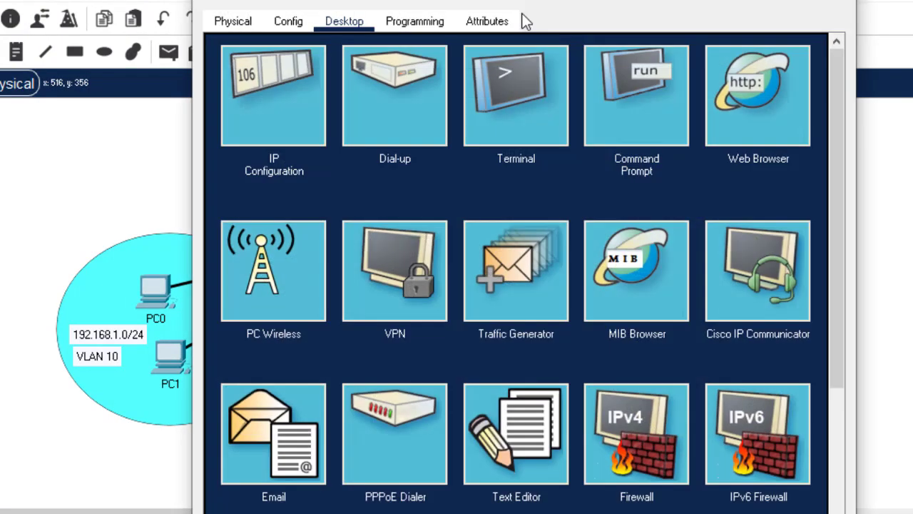
click(280, 121)
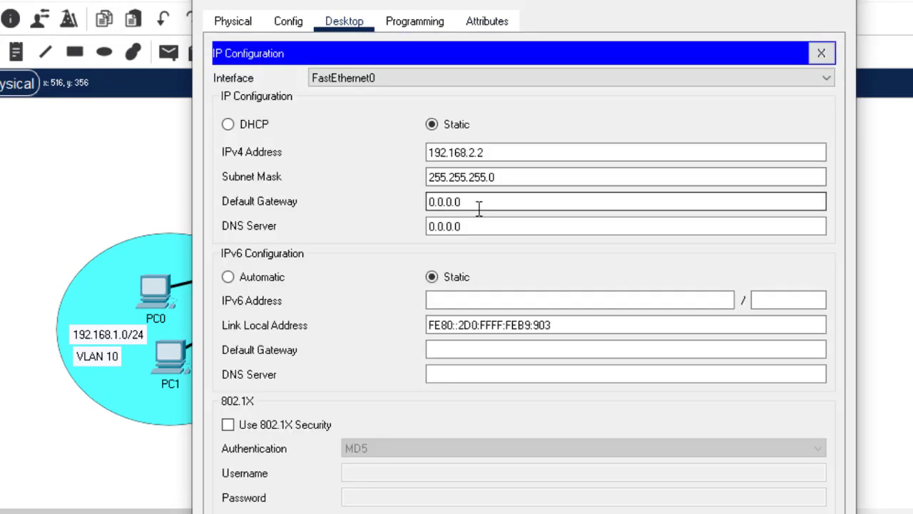
drag(463, 201, 310, 194)
key(ctrl+v)
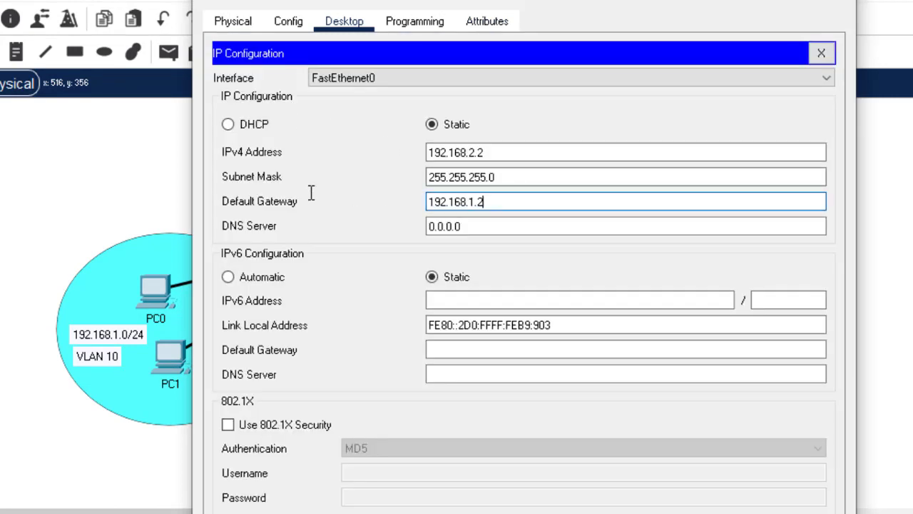
key(BackSpace)
key(BackSpace)
key(BackSpace)
text(2.1)
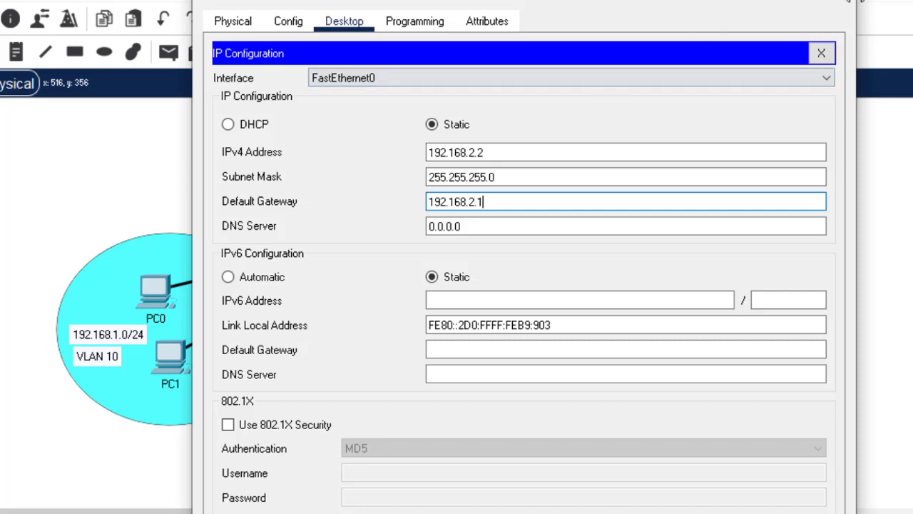
click(835, 1)
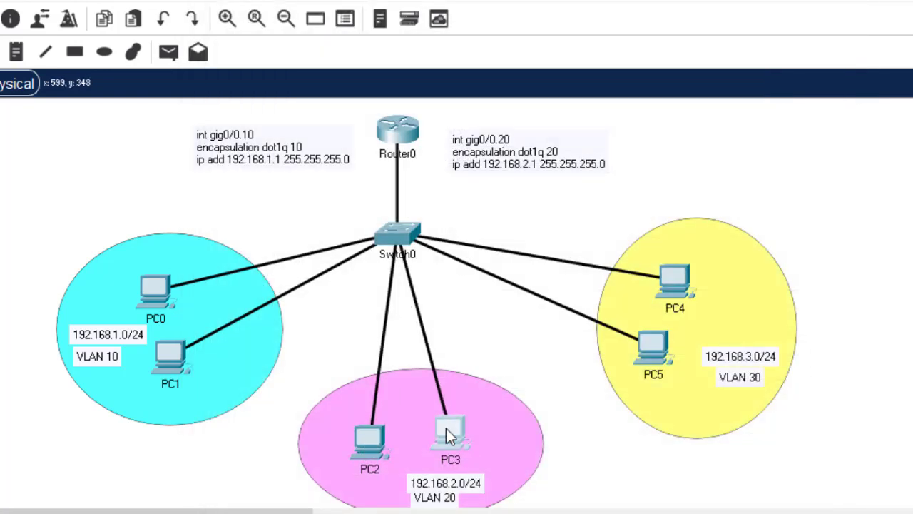
Set PC3's default gateway to 192.168.2.1 in its IP configuration
click(448, 430)
click(277, 74)
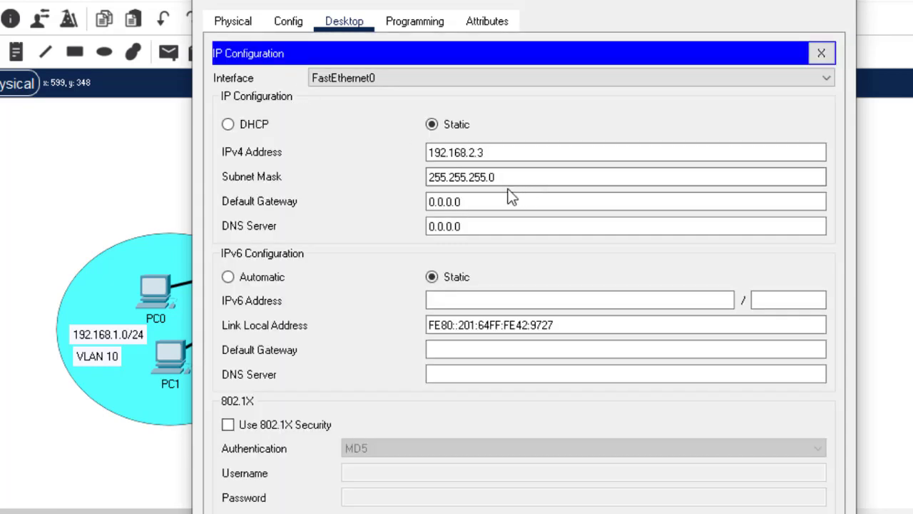
click(481, 204)
drag(481, 204, 361, 194)
text(192.168.1.2)
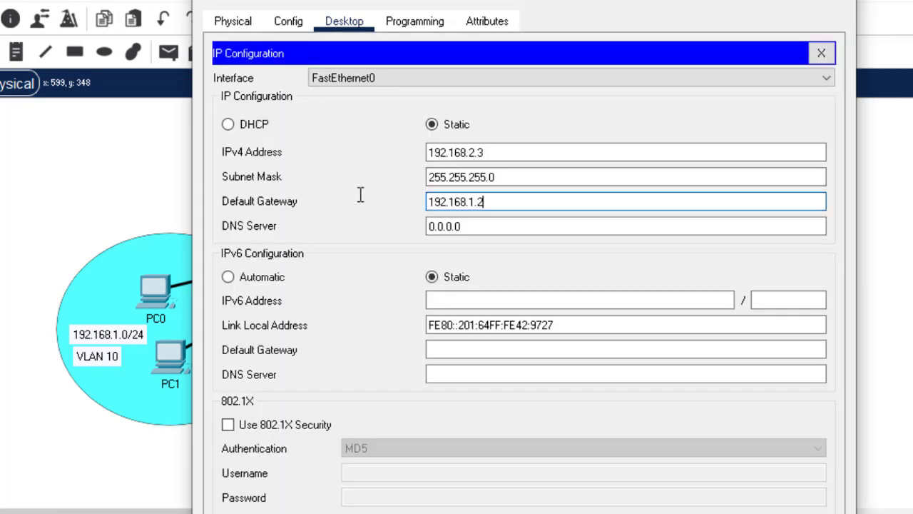
key(BackSpace)
key(BackSpace)
key(BackSpace)
text(2)
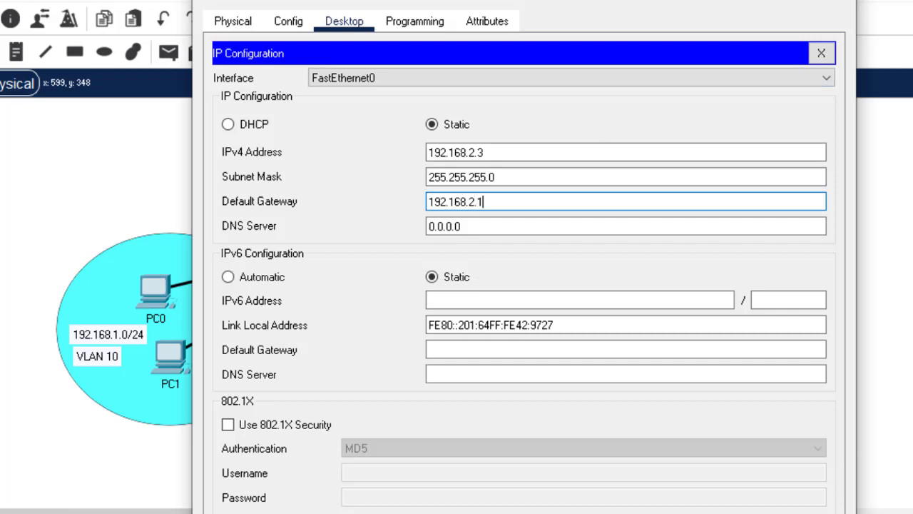
click(848, 2)
Set PC5's default gateway to 192.168.3.1 in its IP configuration
click(656, 353)
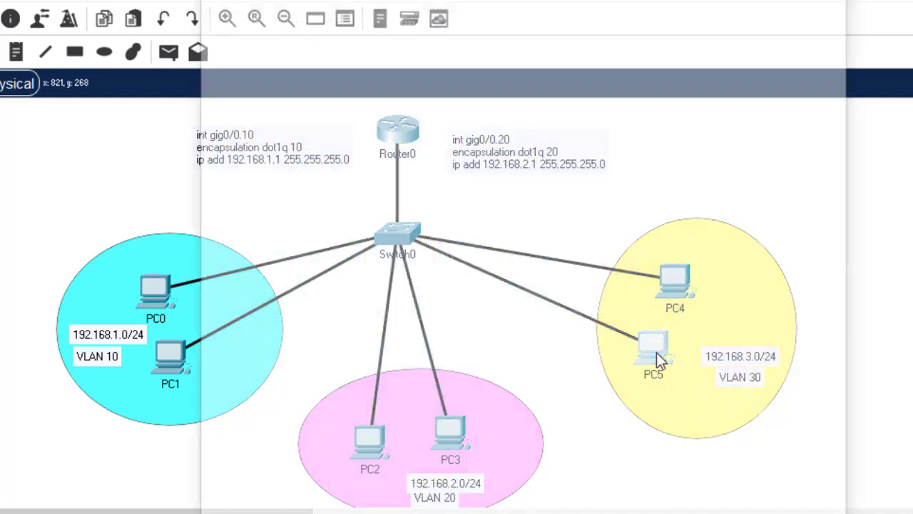
click(292, 123)
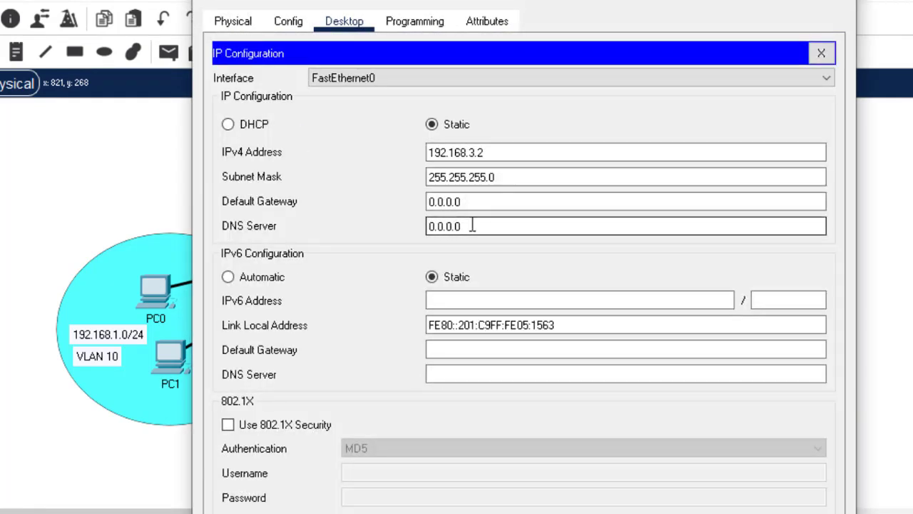
drag(467, 202, 320, 210)
text(192.168.1.2)
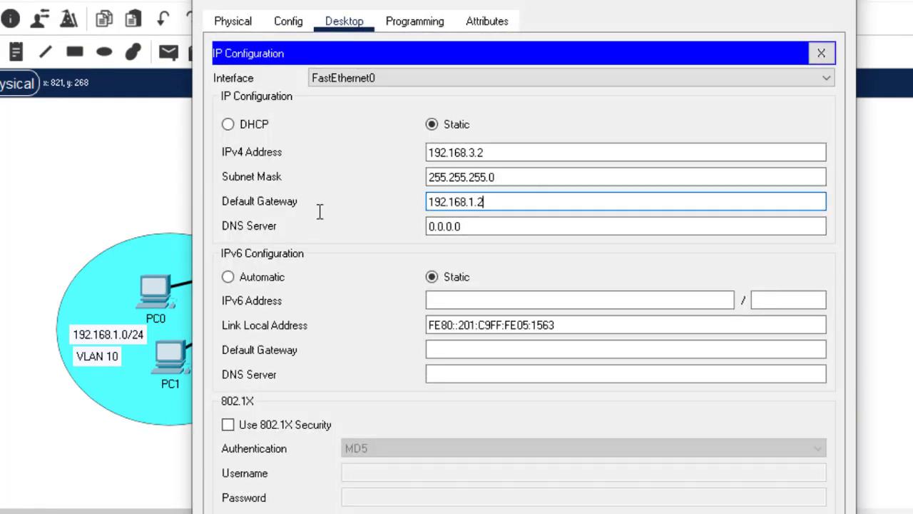
key(BackSpace)
key(BackSpace)
key(BackSpace)
text(3.1)
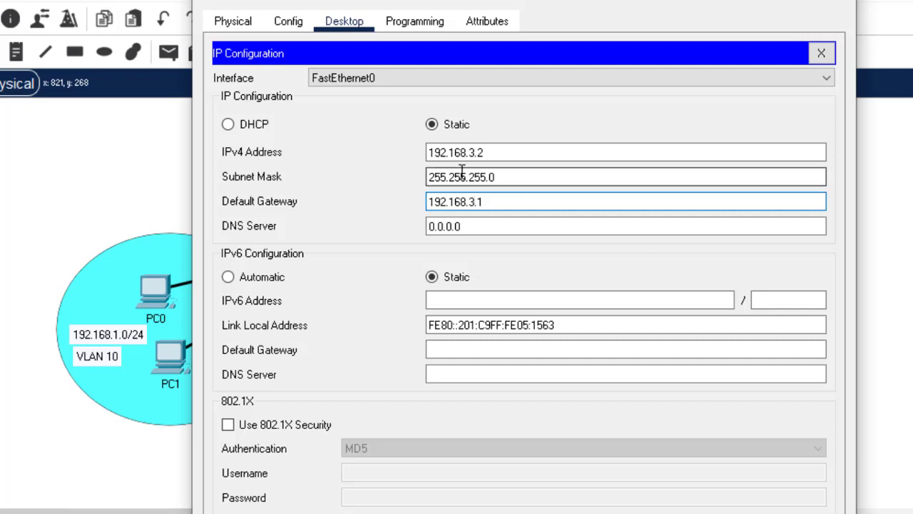
click(836, 3)
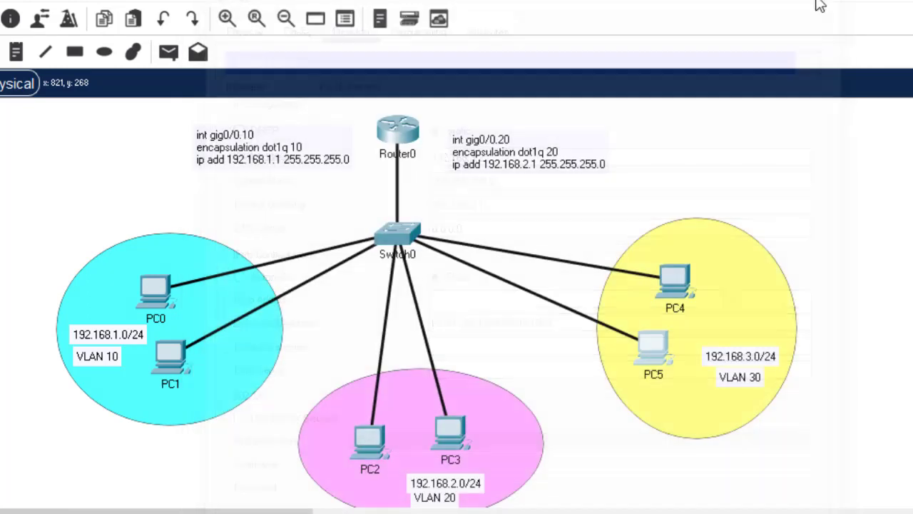
Set PC4's default gateway to 192.168.3.1 in its IP configuration
click(682, 280)
click(308, 112)
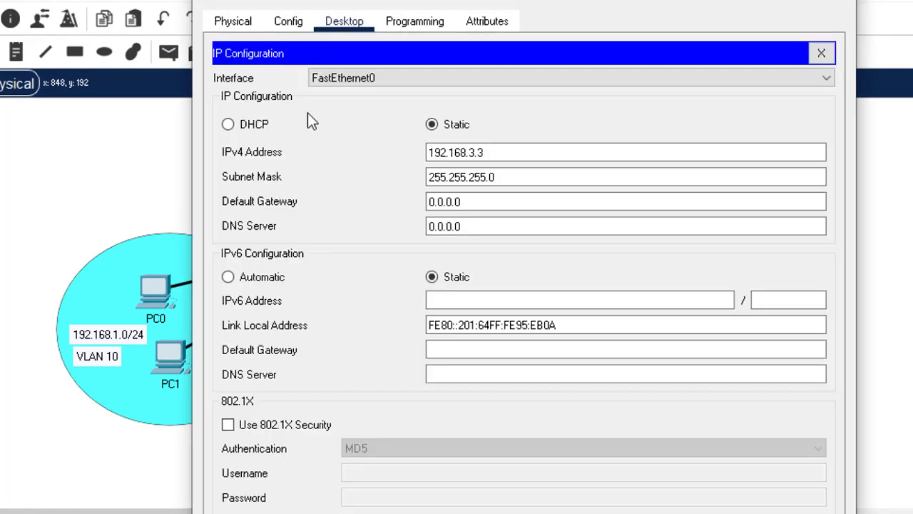
drag(479, 201, 251, 194)
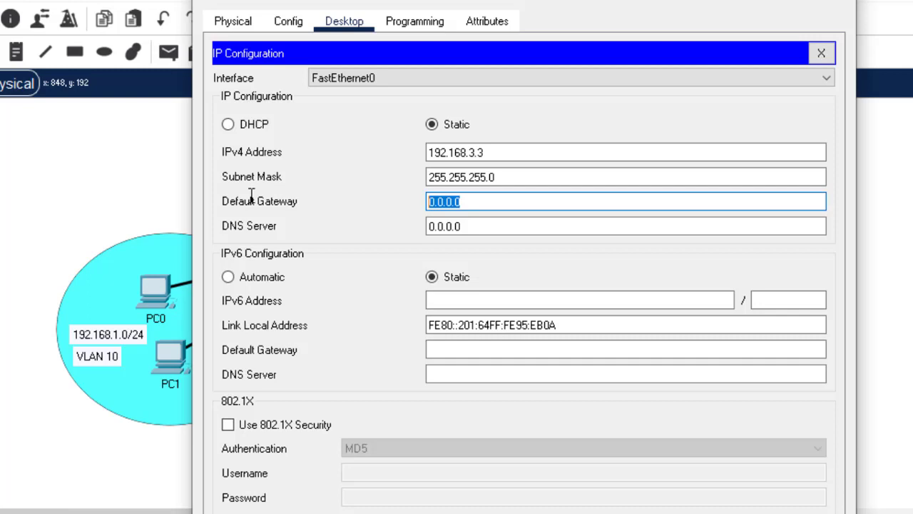
text(192.168.1.2)
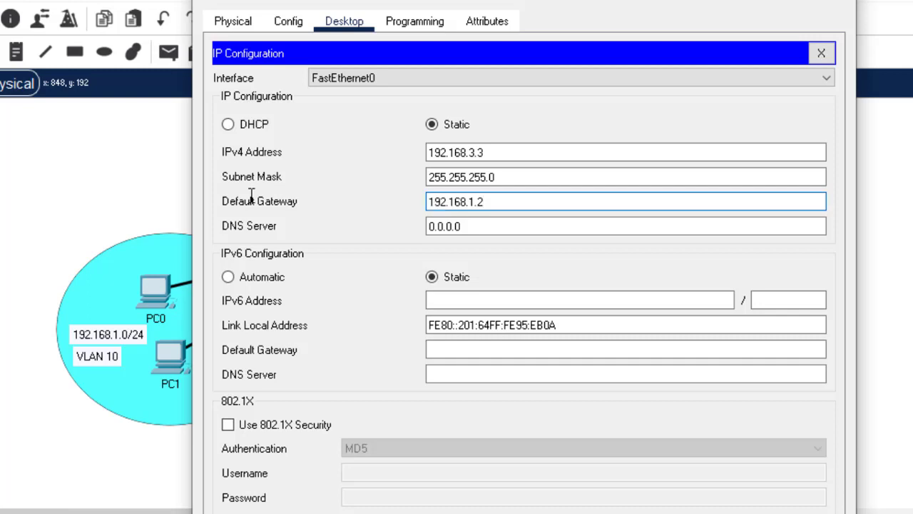
key(BackSpace)
key(BackSpace)
key(BackSpace)
text(3.1)
click(840, 3)
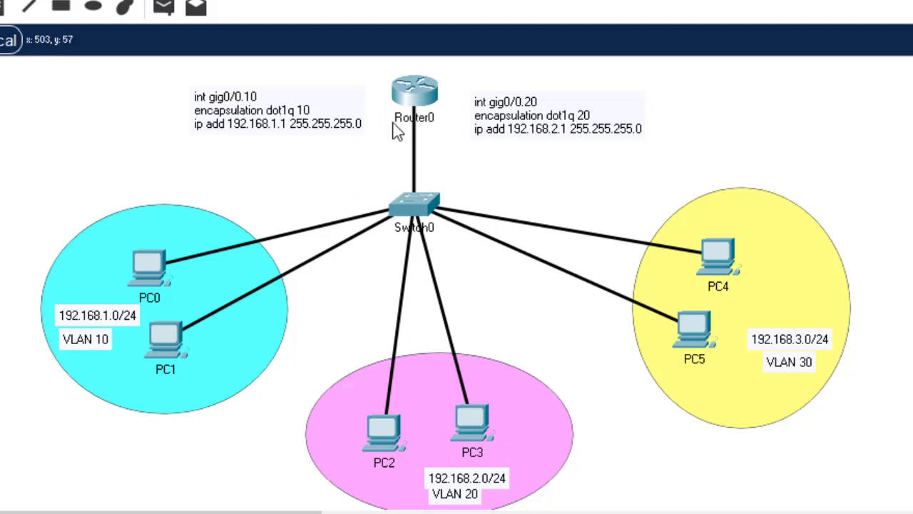
Turn on the port status of Router0's GigabitEthernet0/0 interface
click(420, 98)
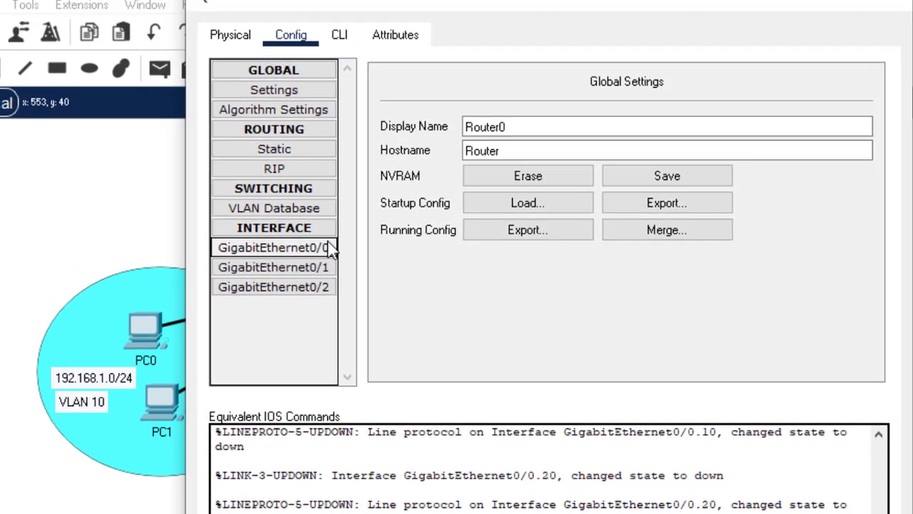
click(331, 186)
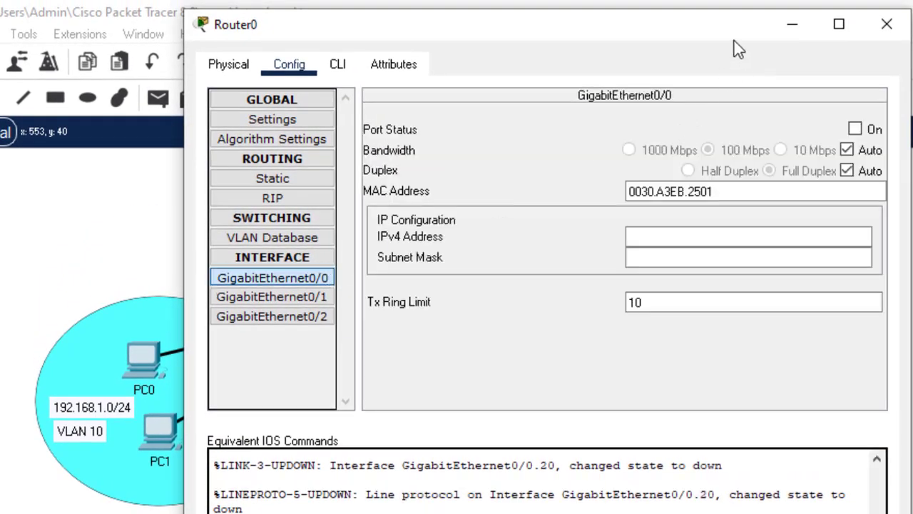
drag(724, 37, 530, 321)
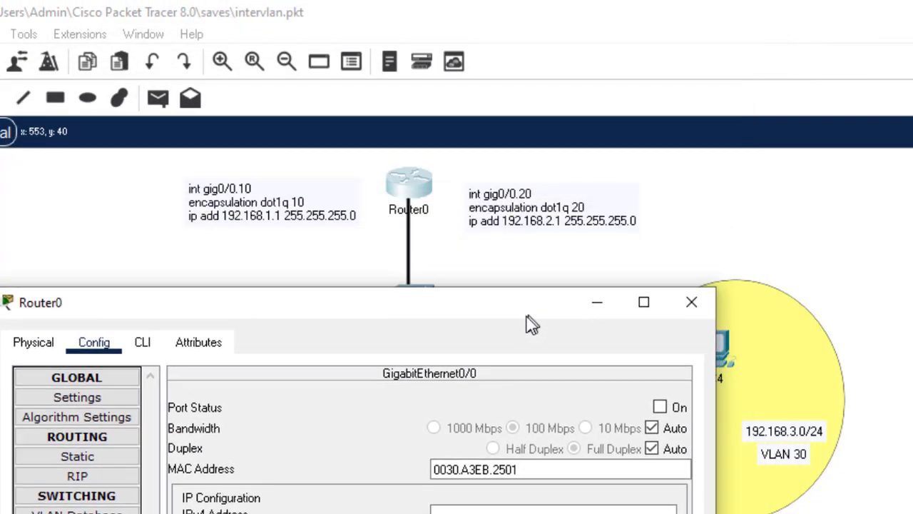
click(660, 408)
Save Router0's running configuration from its command line with do wr
click(146, 347)
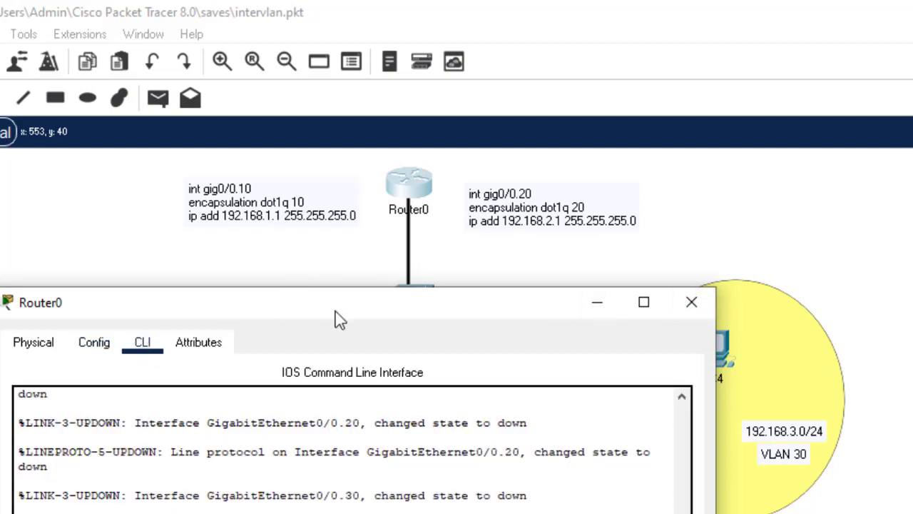
drag(335, 311, 619, 91)
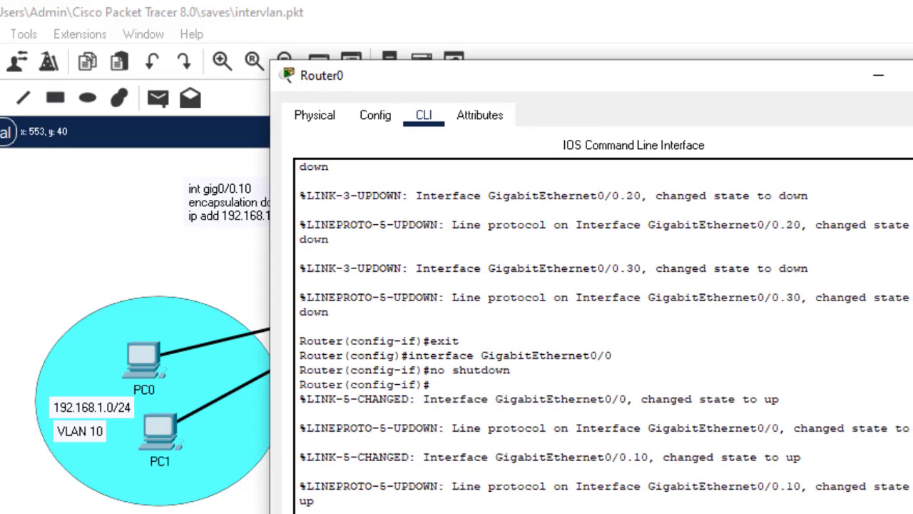
key(Return)
key(Return)
key(Return)
text(do w)
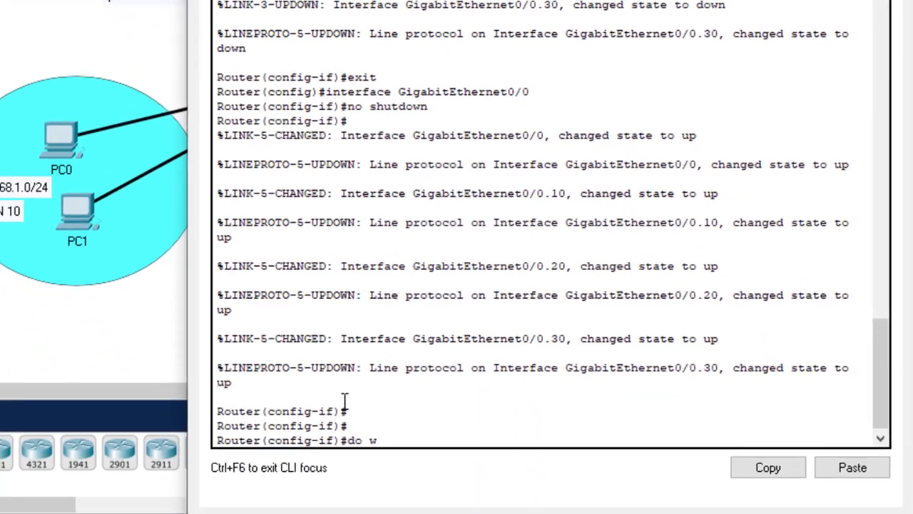
text(r)
key(Return)
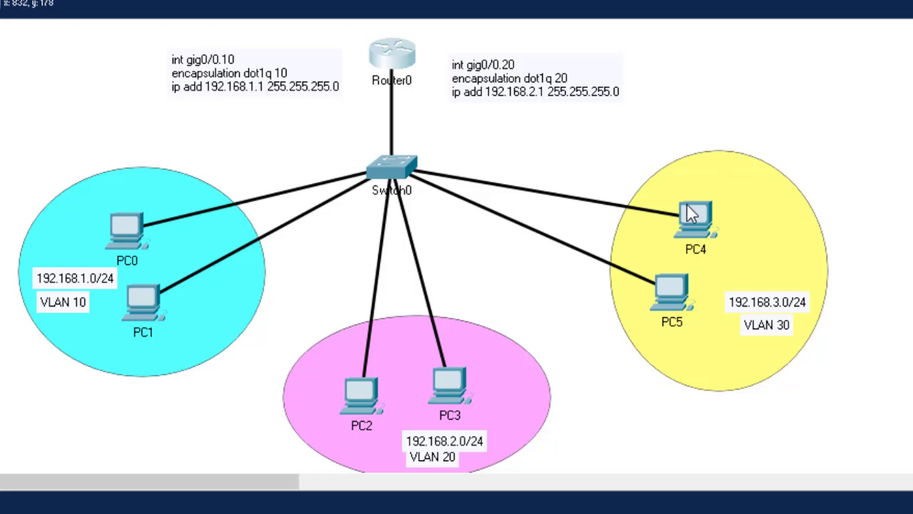
Check PC4's IP address on the topology and review PC0's IP configuration
mouse_move(694, 217)
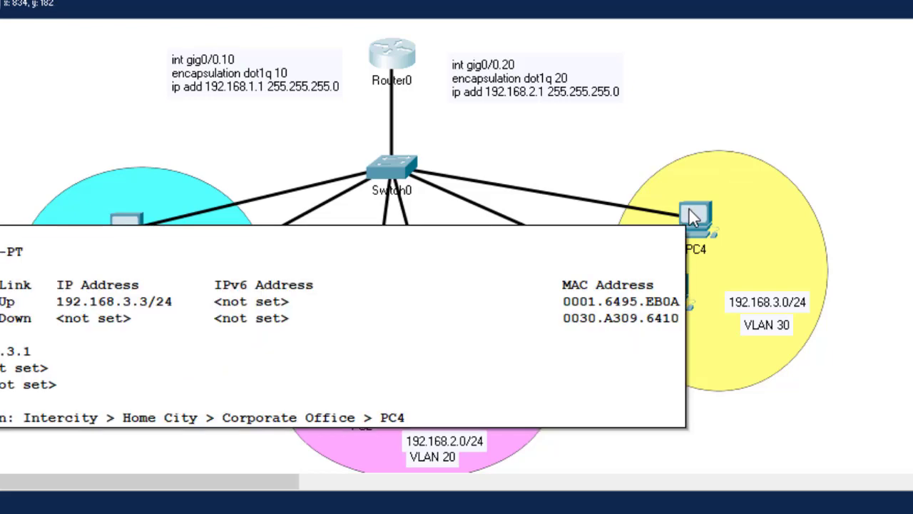
click(130, 232)
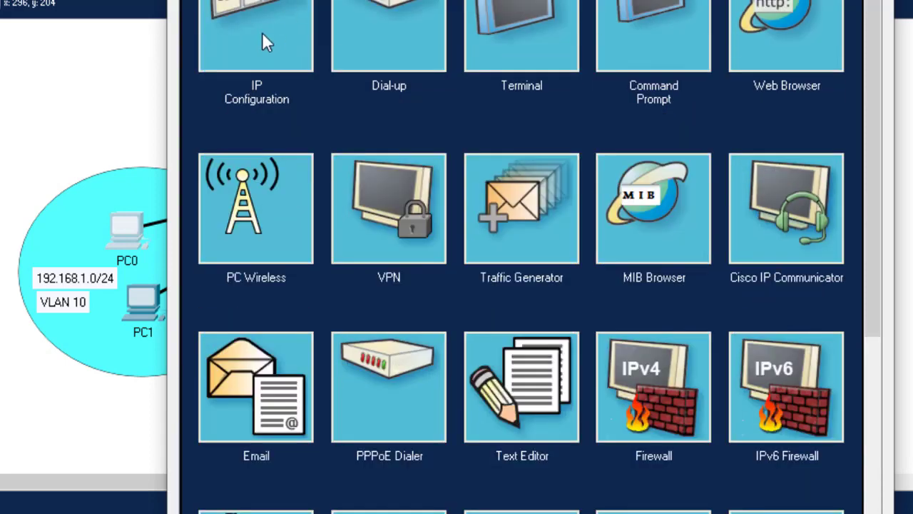
click(262, 32)
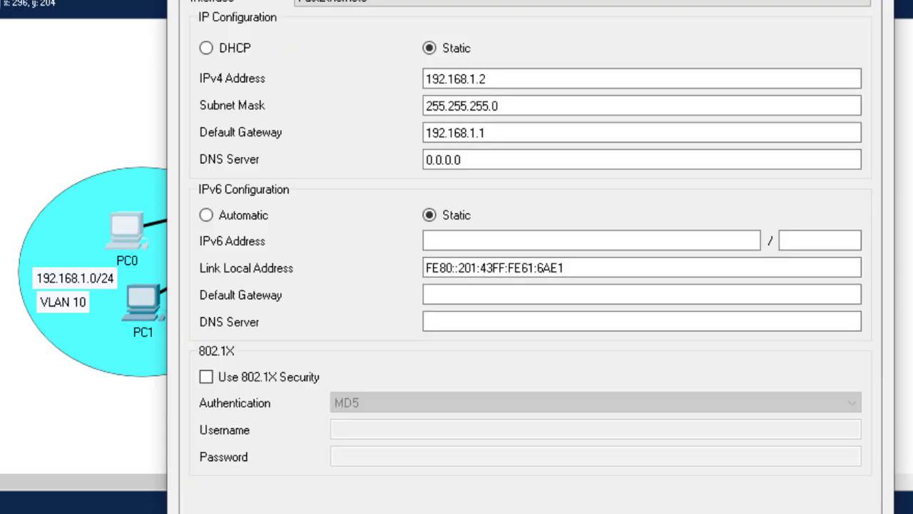
click(251, 0)
click(205, 0)
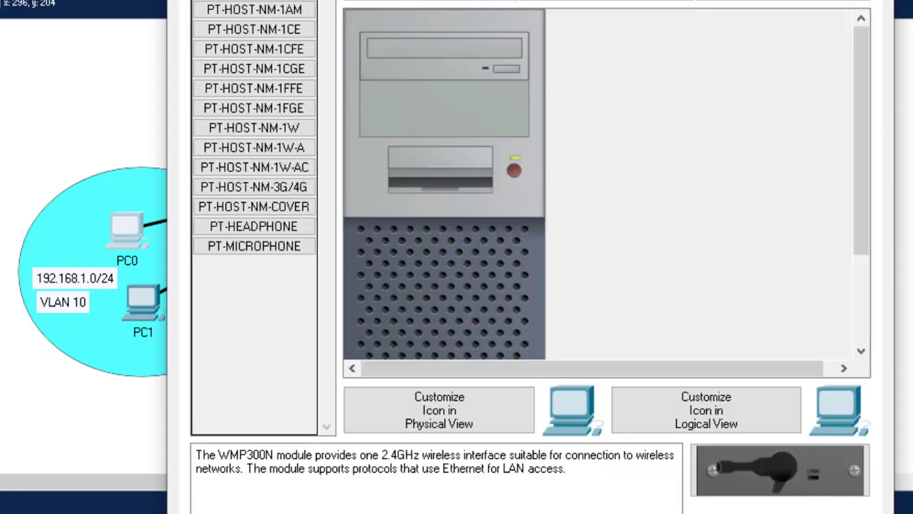
click(367, 0)
click(303, 0)
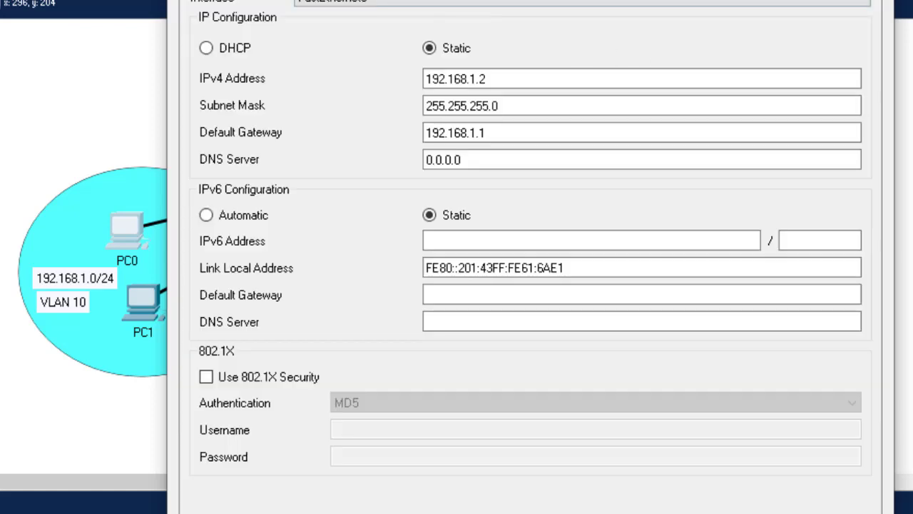
click(864, 0)
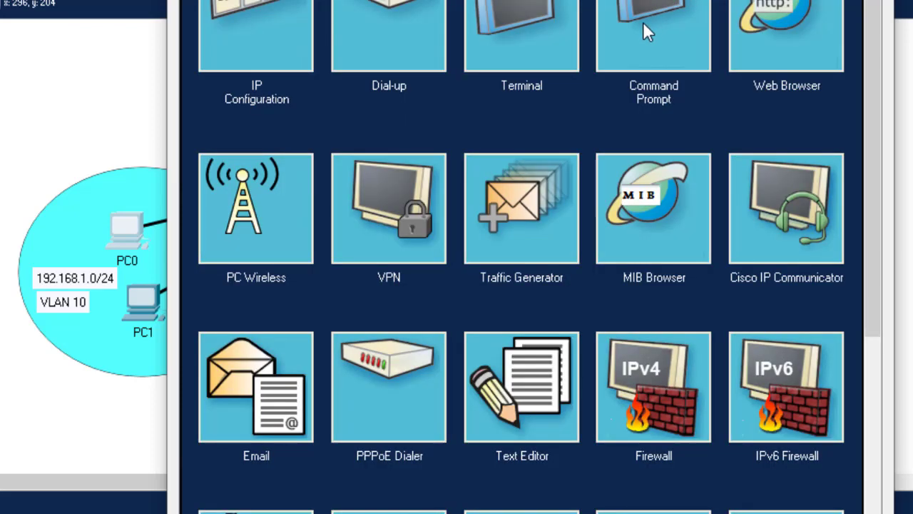
Ping 192.168.3.3 from PC0's command prompt to test connectivity from VLAN 10 to VLAN 30, closing PC0 when done
click(644, 31)
text(ping 192.)
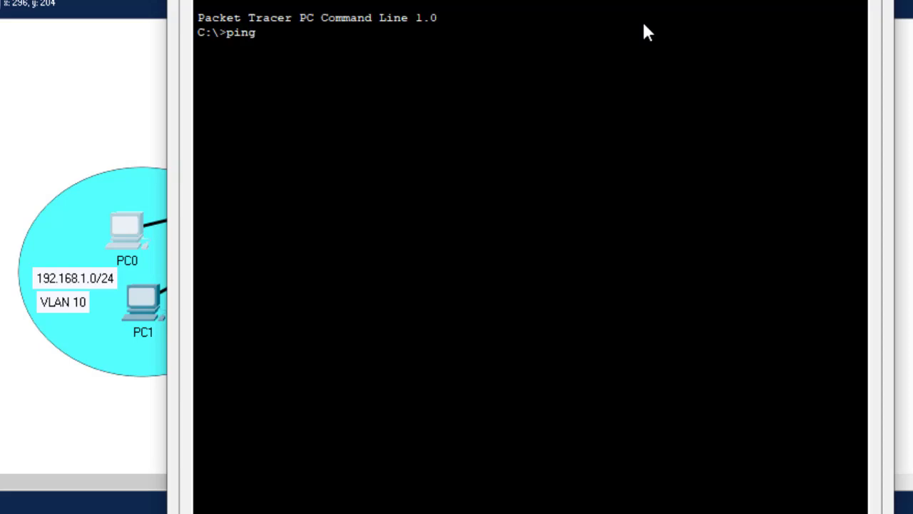
text(168)
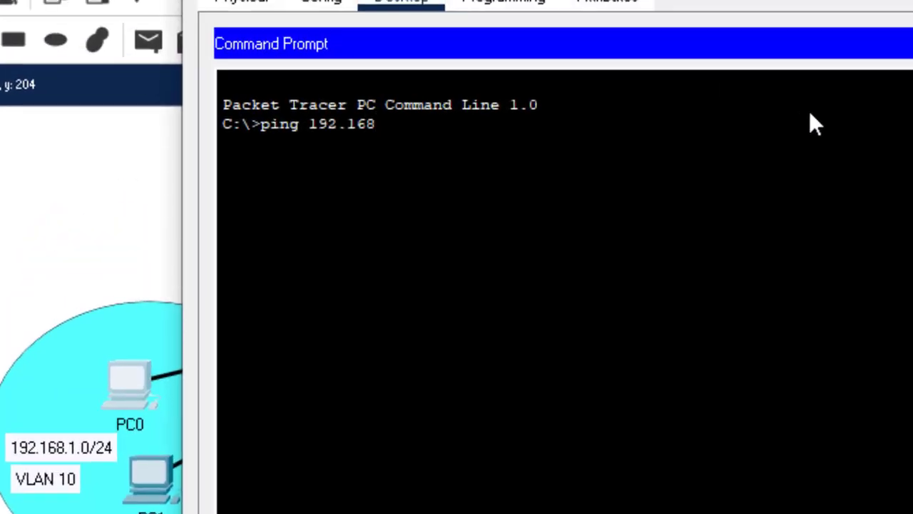
text(.3.3)
key(Return)
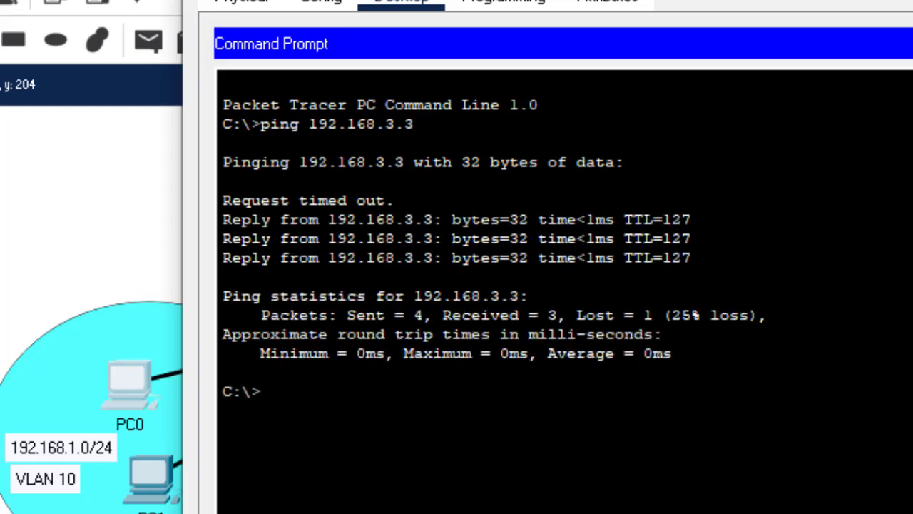
click(912, 1)
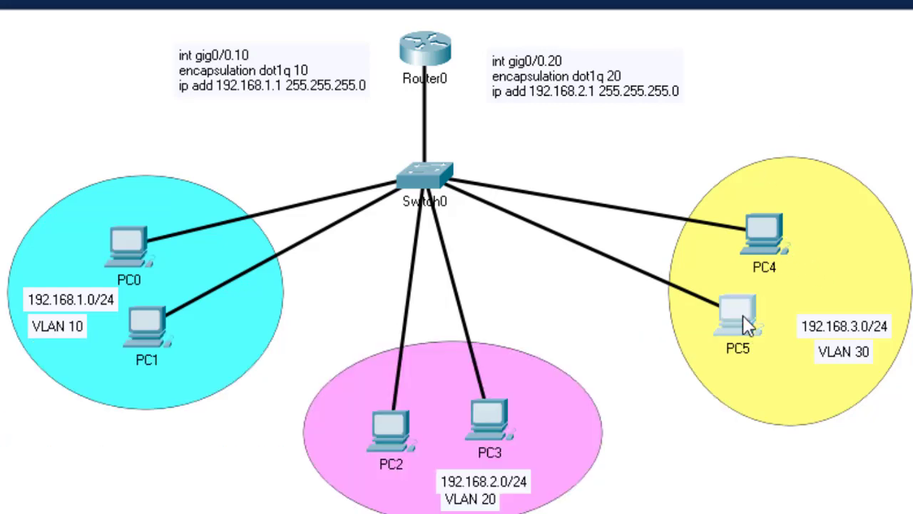
Ping 192.168.2.3 twice from PC5's command prompt to test connectivity from VLAN 30 to VLAN 20
click(743, 314)
click(807, 3)
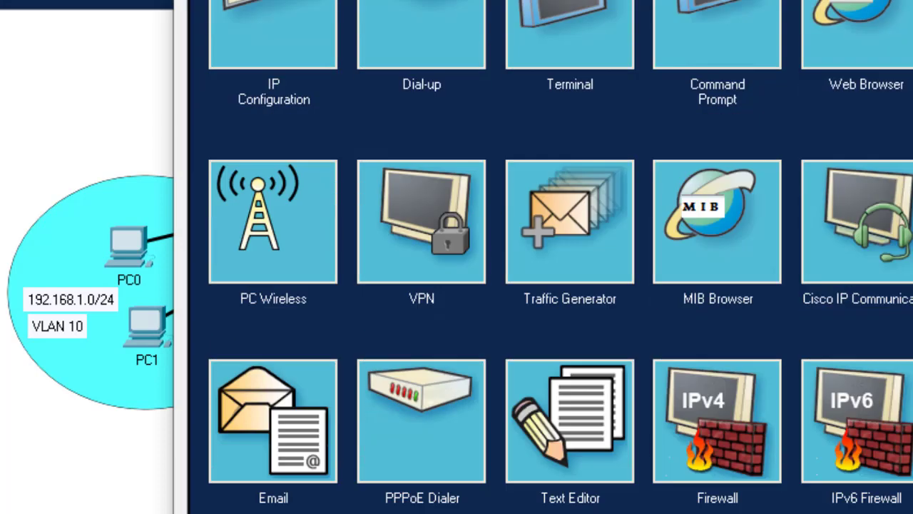
click(720, 29)
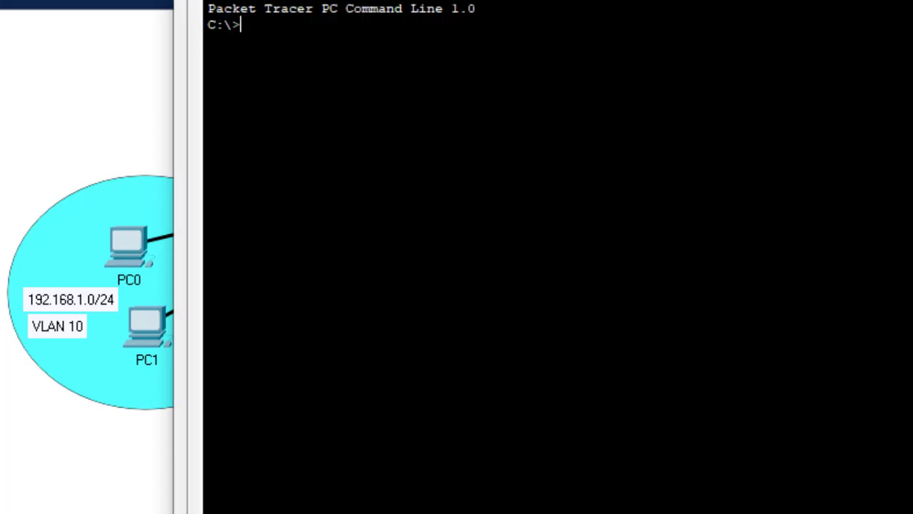
text(ping 19)
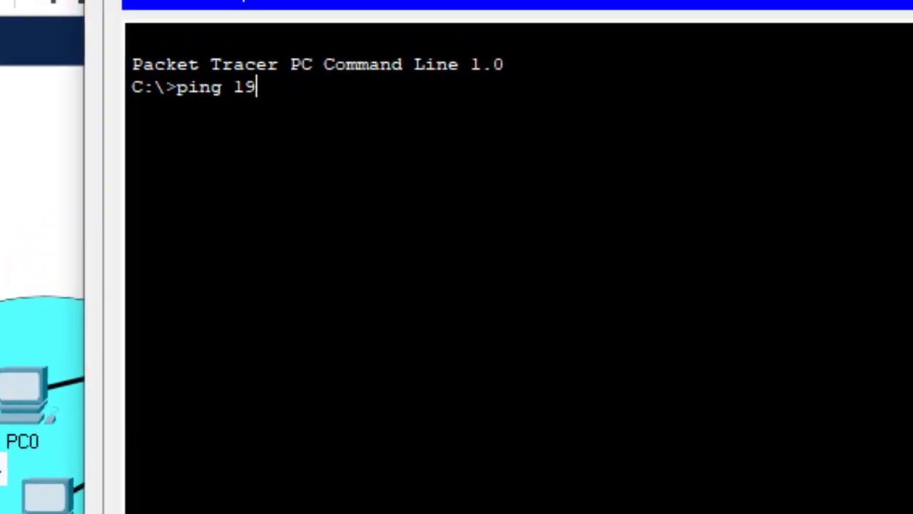
text(2.168.)
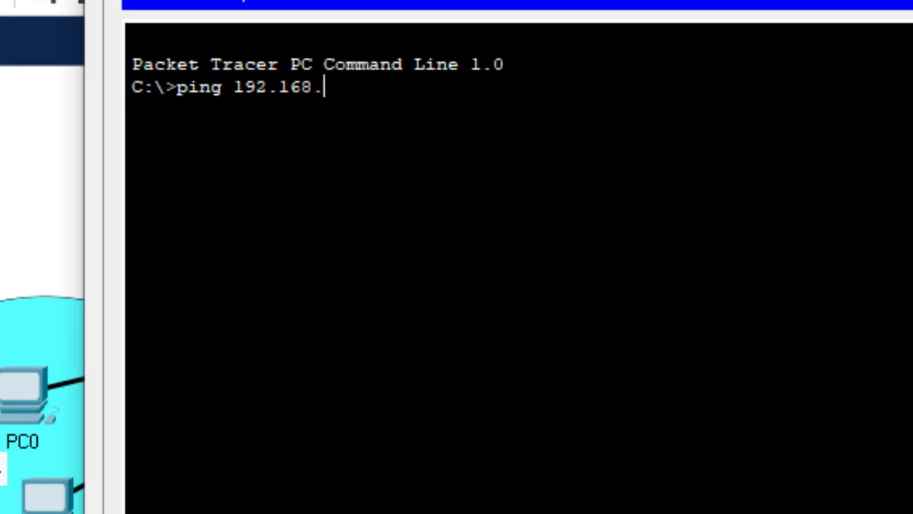
text(2.3)
key(Return)
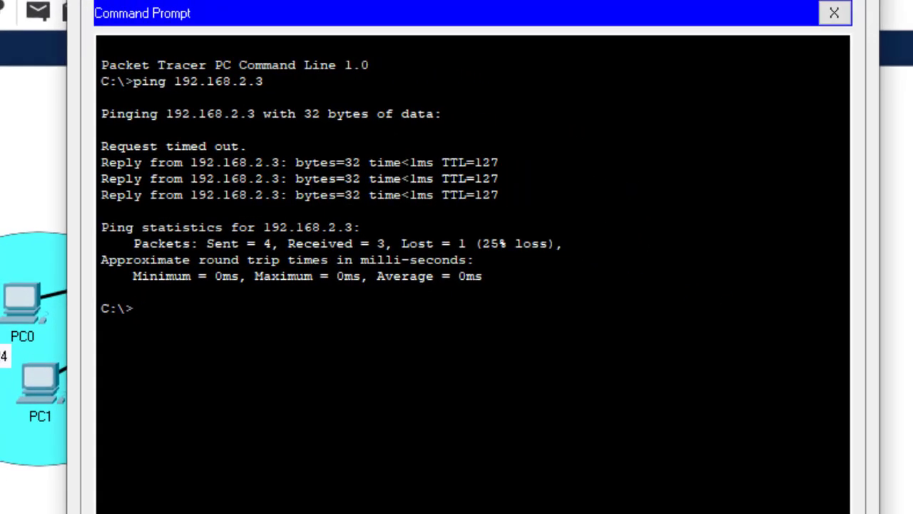
key(Up)
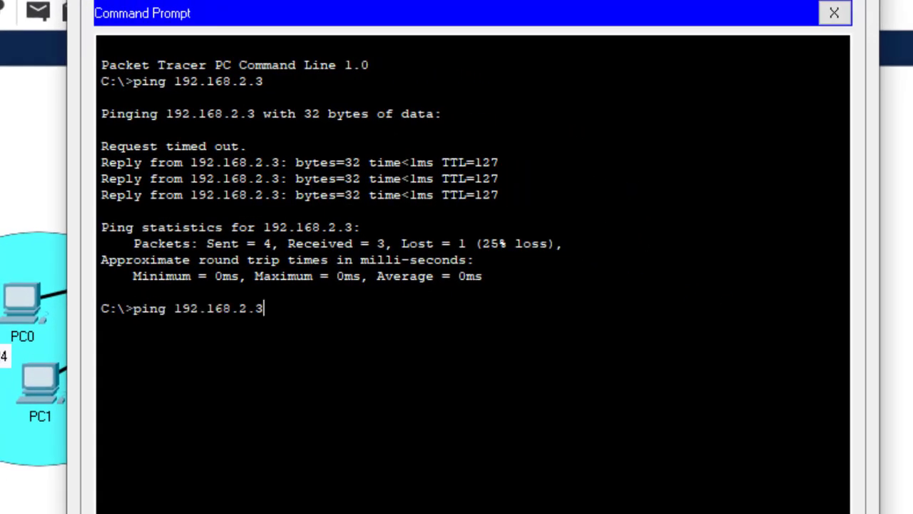
key(Return)
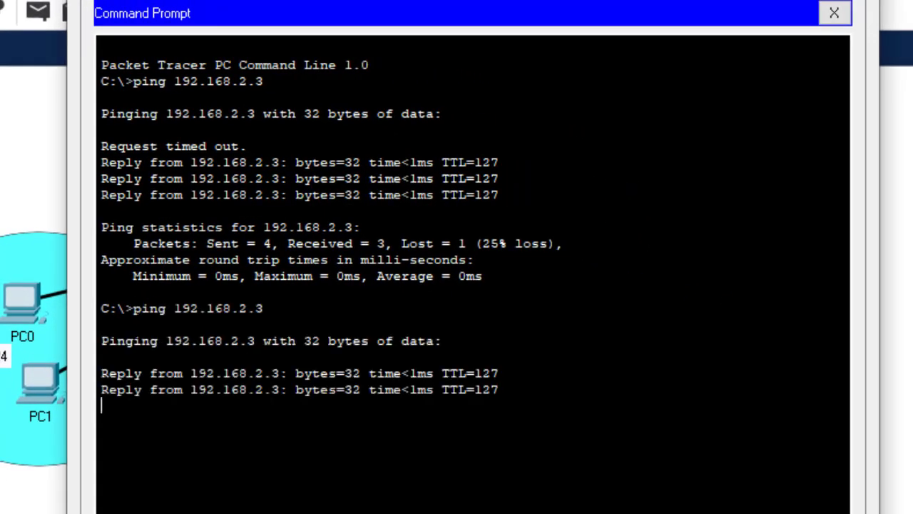